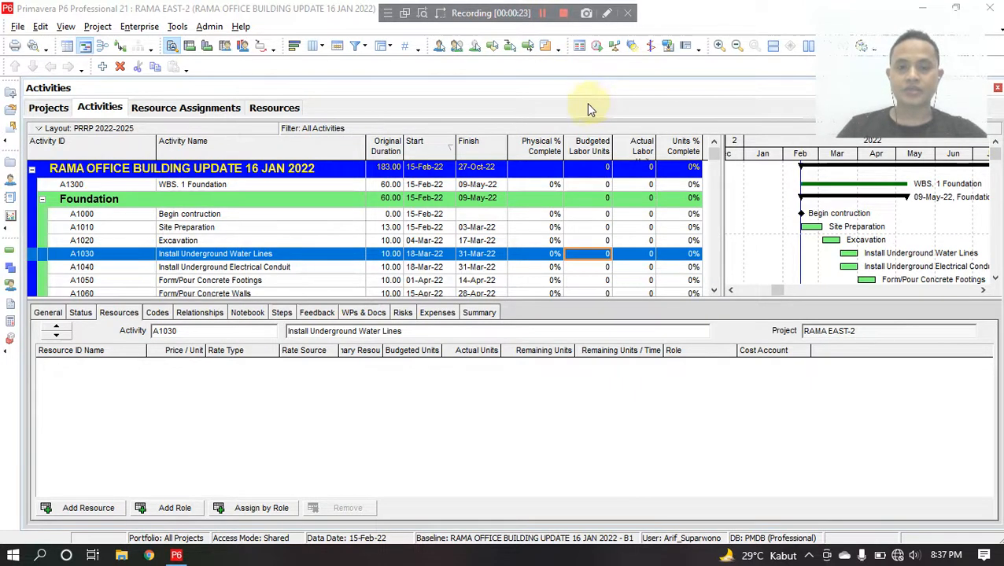
# Step: Delete the existing Weight Factor resource (WF) from the resource list
pyautogui.click(365, 187)
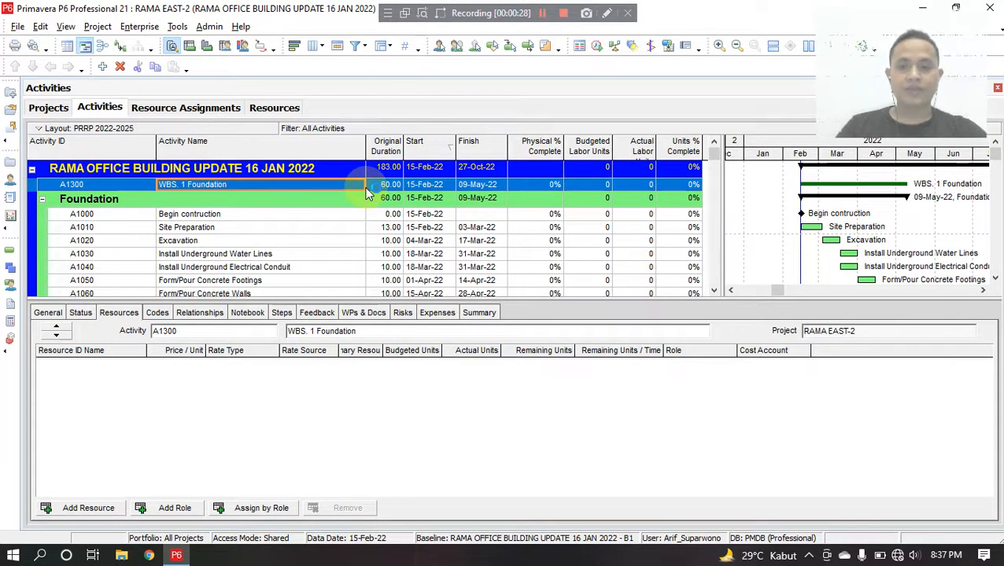
pyautogui.click(274, 108)
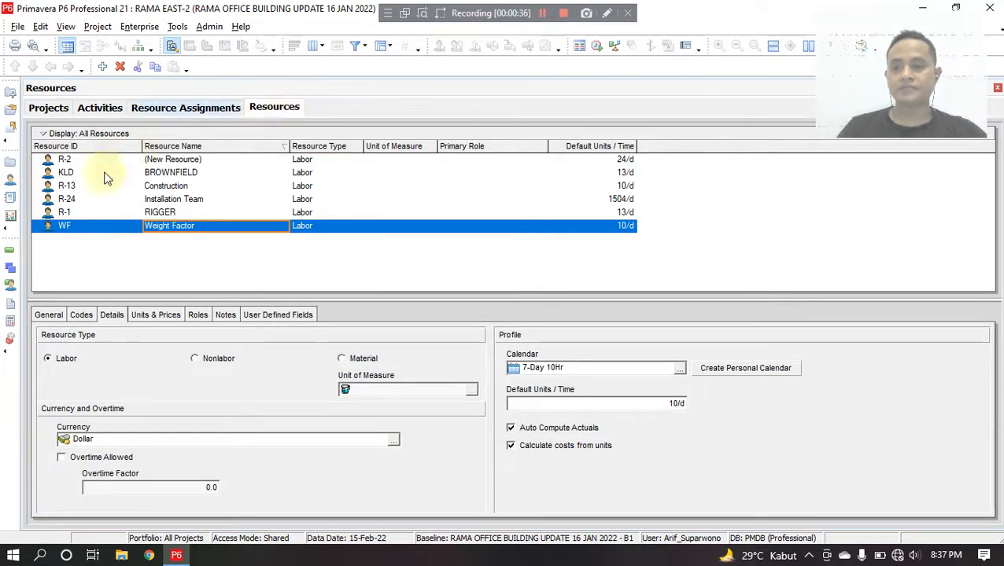
pyautogui.click(120, 67)
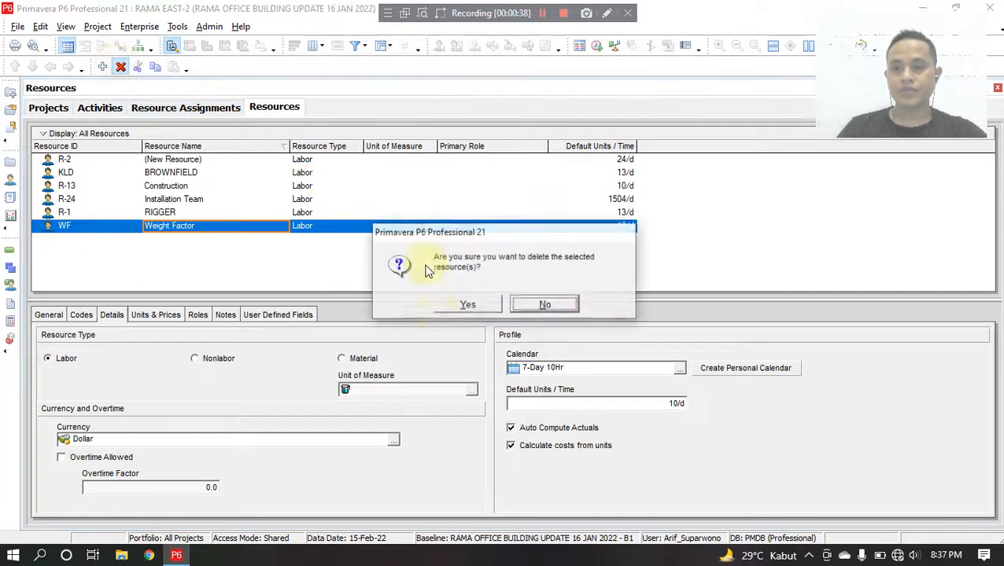
pyautogui.click(462, 304)
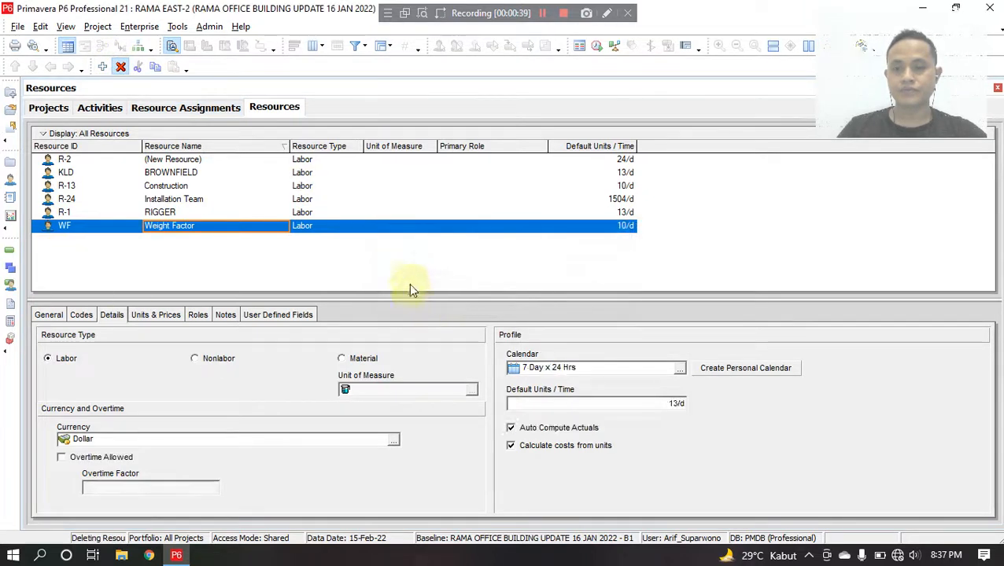
pyautogui.click(231, 203)
pyautogui.click(296, 214)
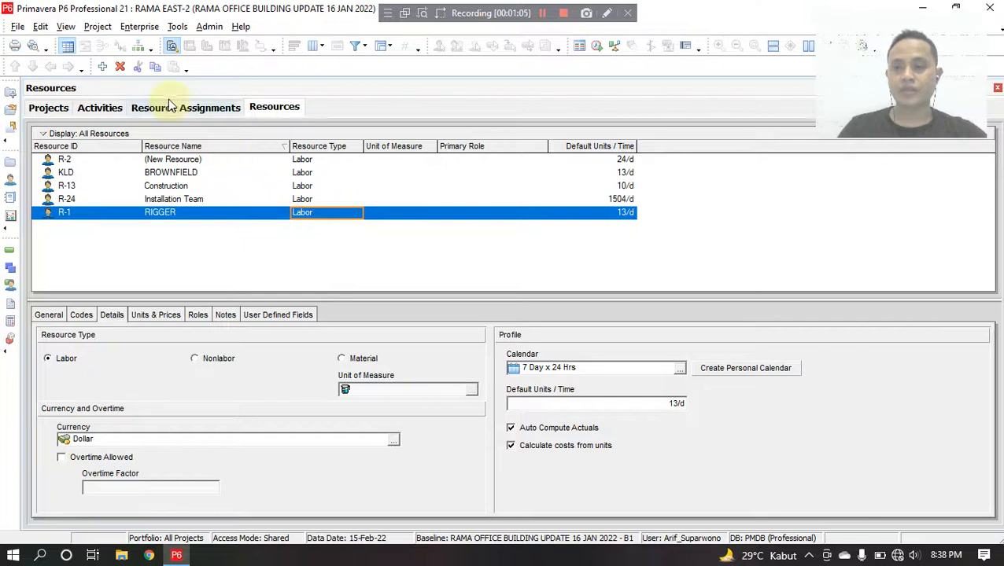
# Step: Add a new resource to the enterprise resource list and open its Resource ID for editing
pyautogui.click(142, 27)
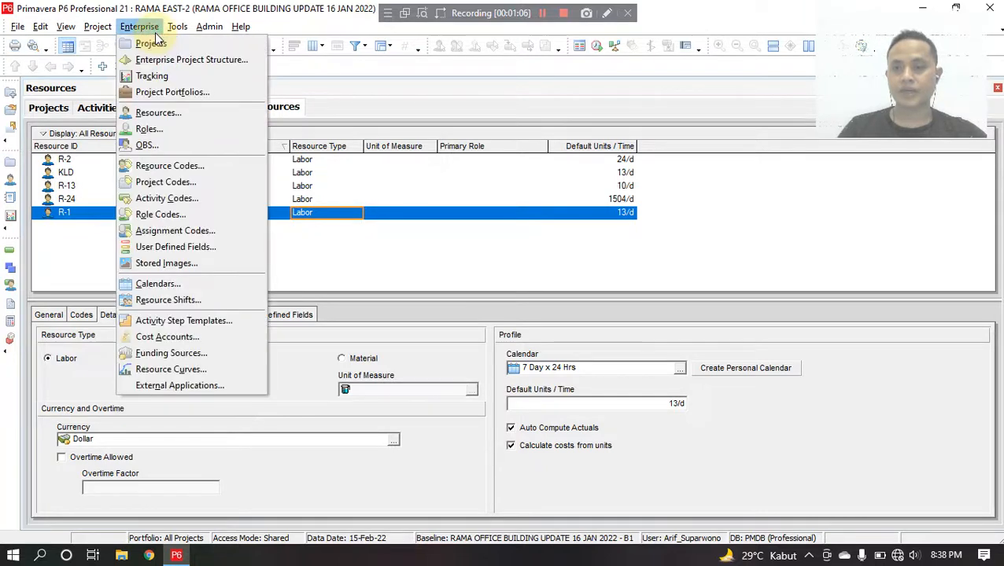
pyautogui.click(153, 113)
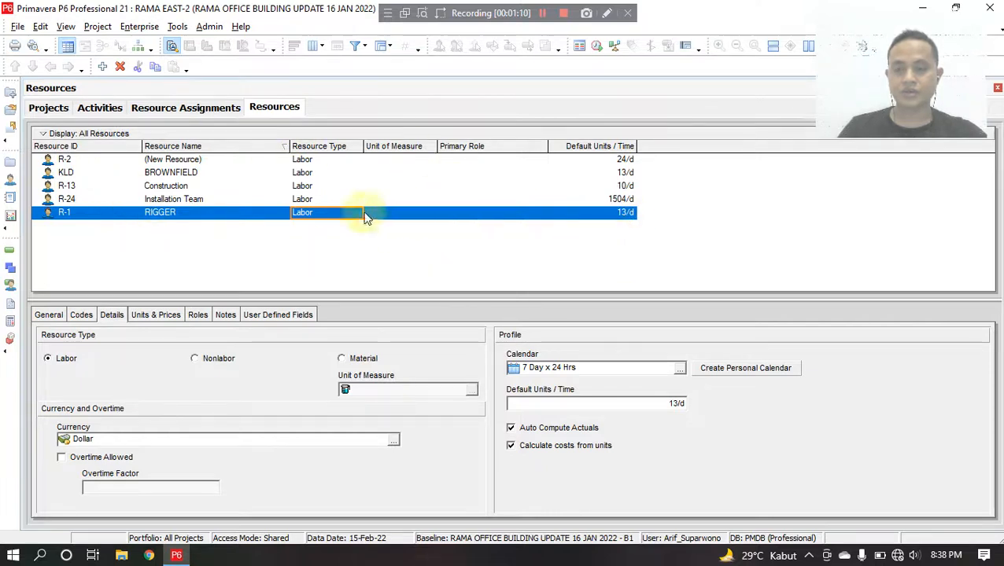
pyautogui.click(103, 70)
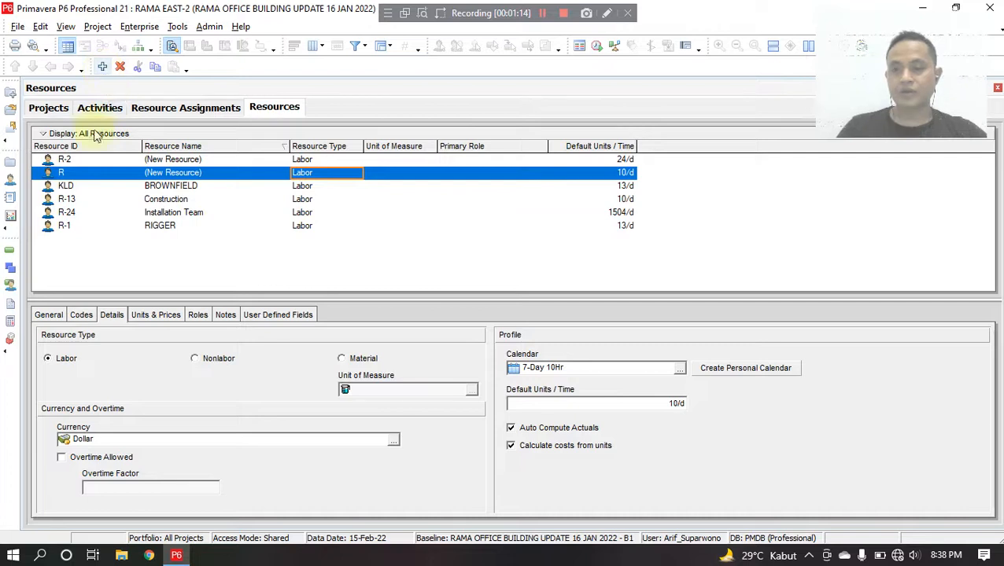
pyautogui.click(91, 173)
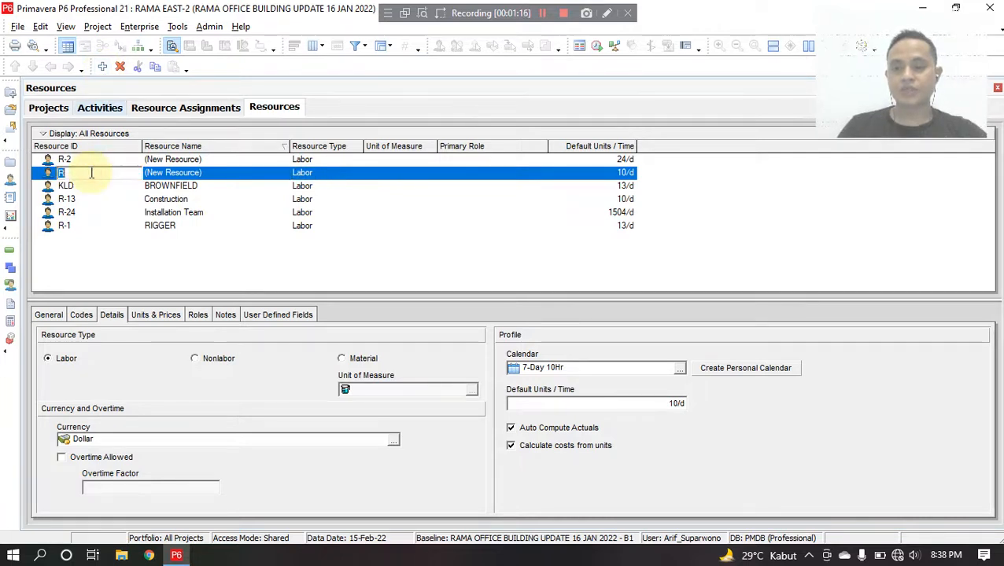
pyautogui.write('Weg')
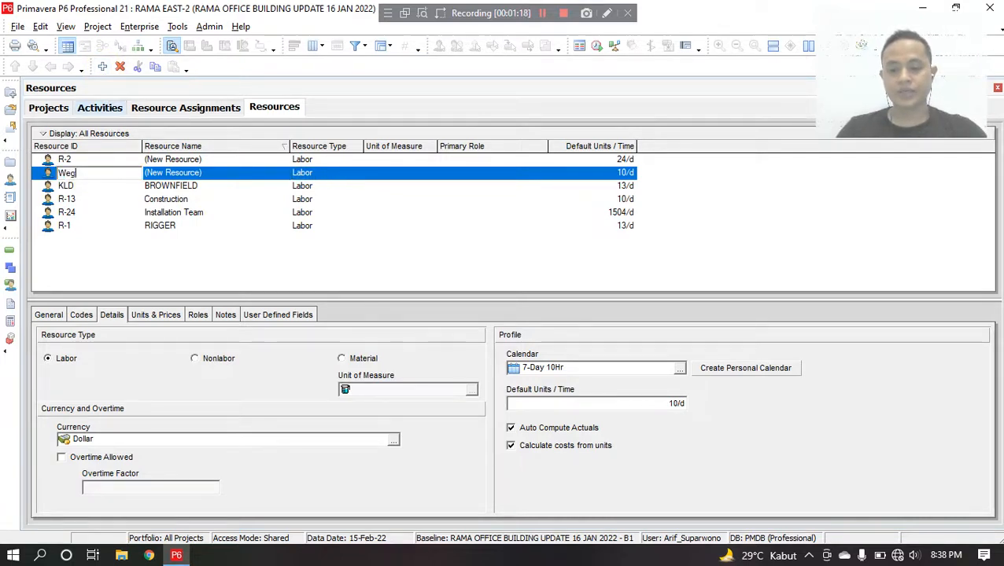
pyautogui.write('ht Fac')
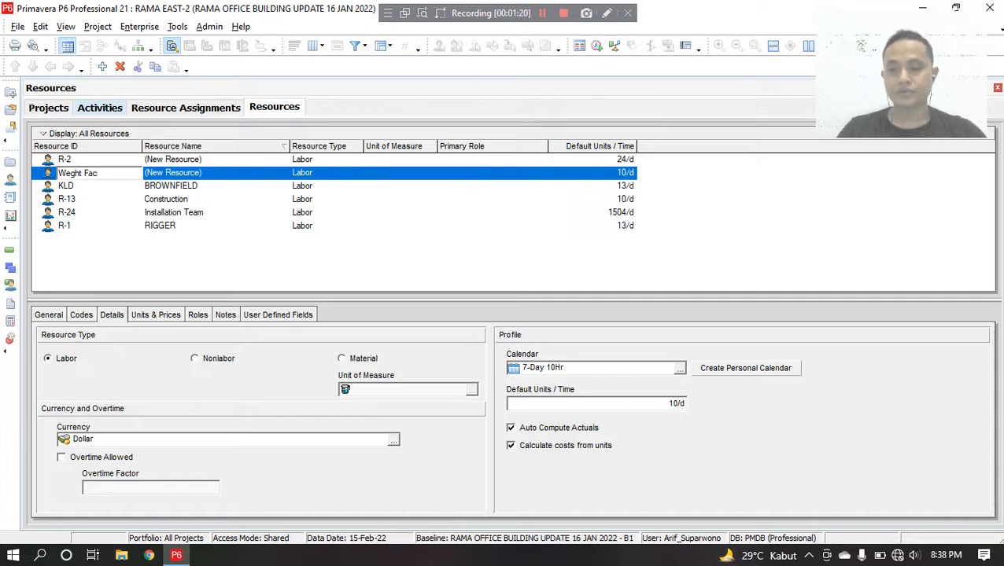
pyautogui.press('BackSpace')
pyautogui.press('BackSpace')
pyautogui.press('BackSpace')
pyautogui.press('BackSpace')
pyautogui.press('BackSpace')
pyautogui.press('BackSpace')
pyautogui.press('BackSpace')
pyautogui.press('BackSpace')
pyautogui.press('BackSpace')
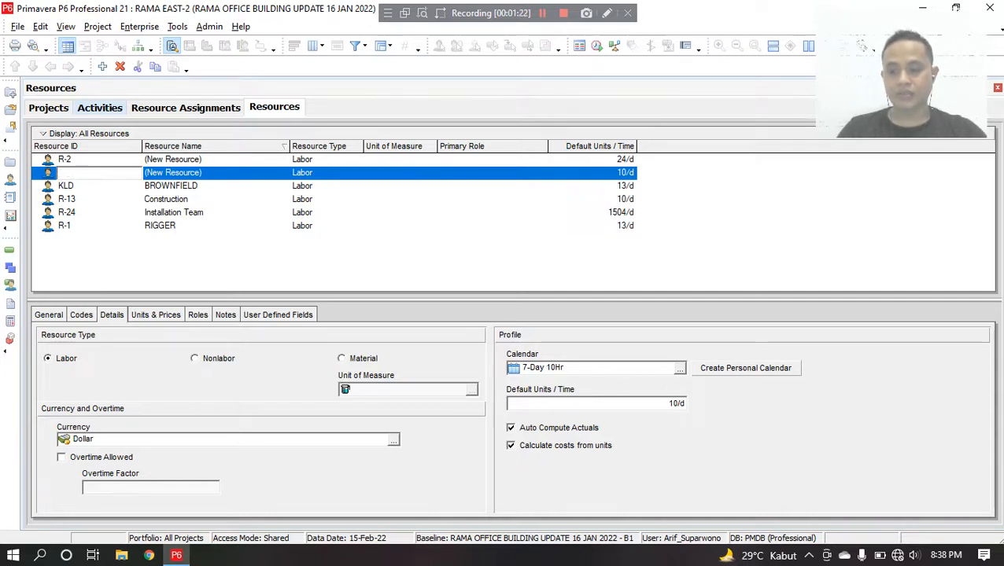
# Step: Give the new resource the ID WF and the name Weight Factor
pyautogui.write('WF')
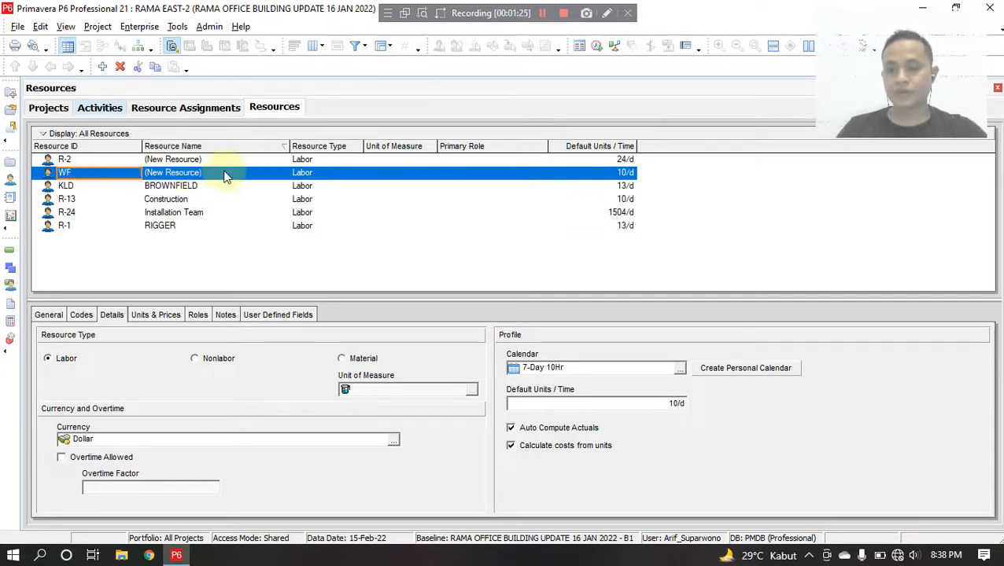
pyautogui.press('Tab')
pyautogui.write('Weight')
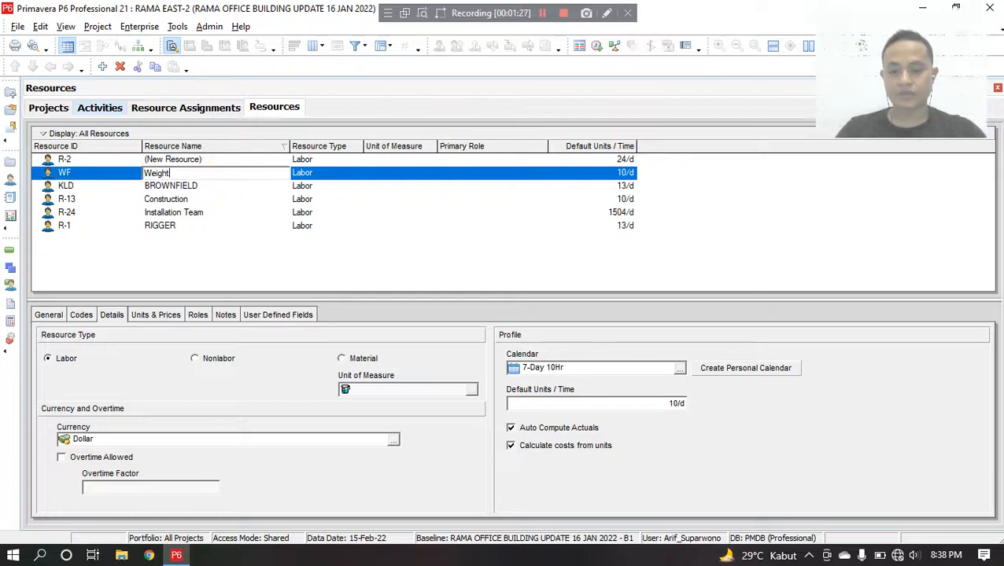
pyautogui.write(' Faco')
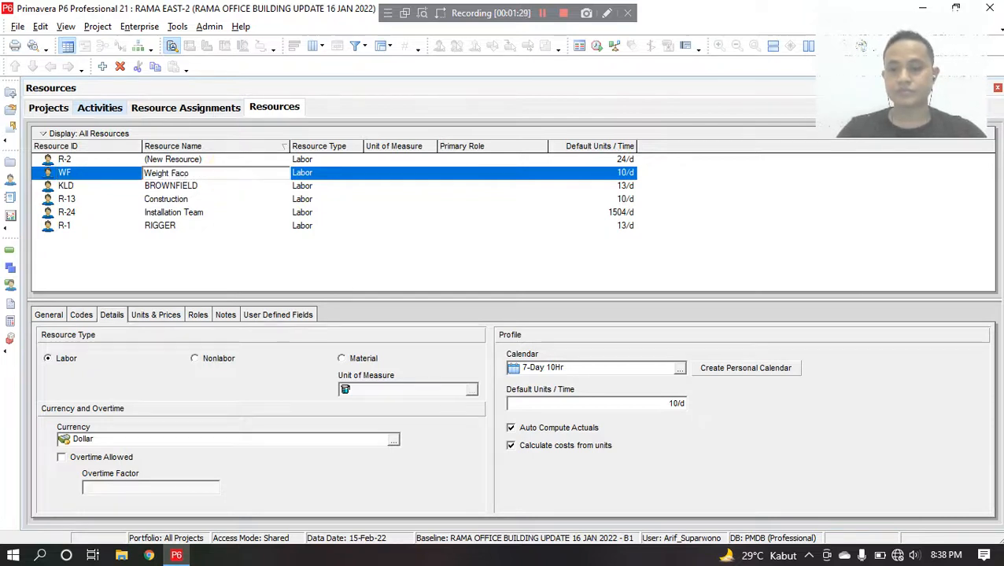
pyautogui.press('BackSpace')
pyautogui.write('tor')
pyautogui.click(228, 175)
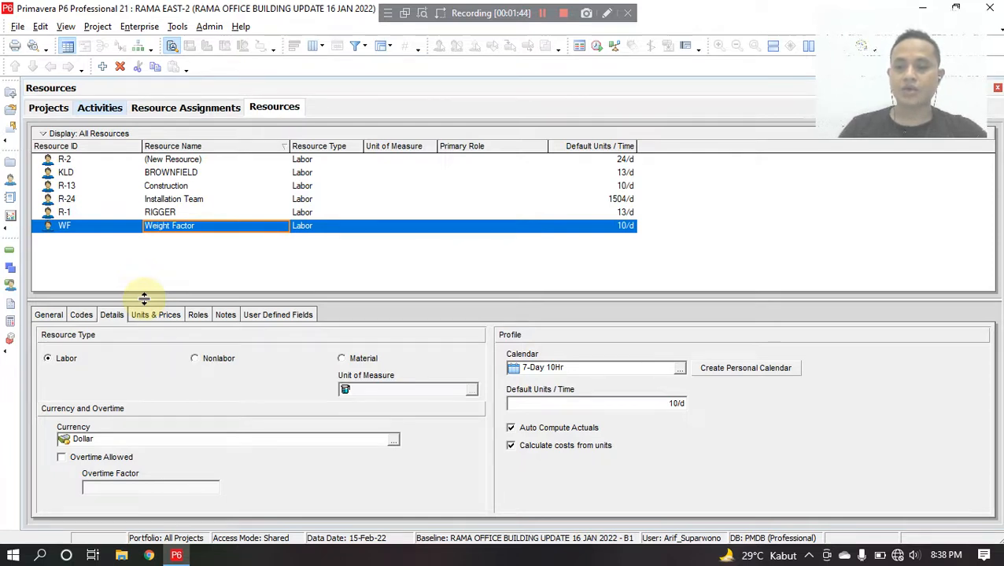
# Step: Examine the Weight Factor resource's general, codes, details, units and prices, roles, notes and user-defined field settings
pyautogui.click(49, 315)
pyautogui.click(112, 314)
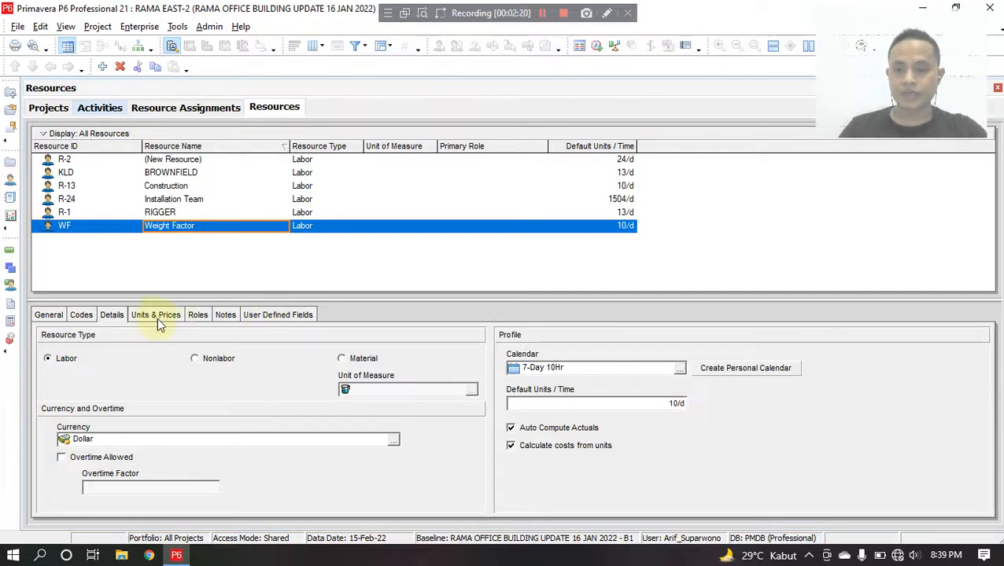
pyautogui.click(133, 315)
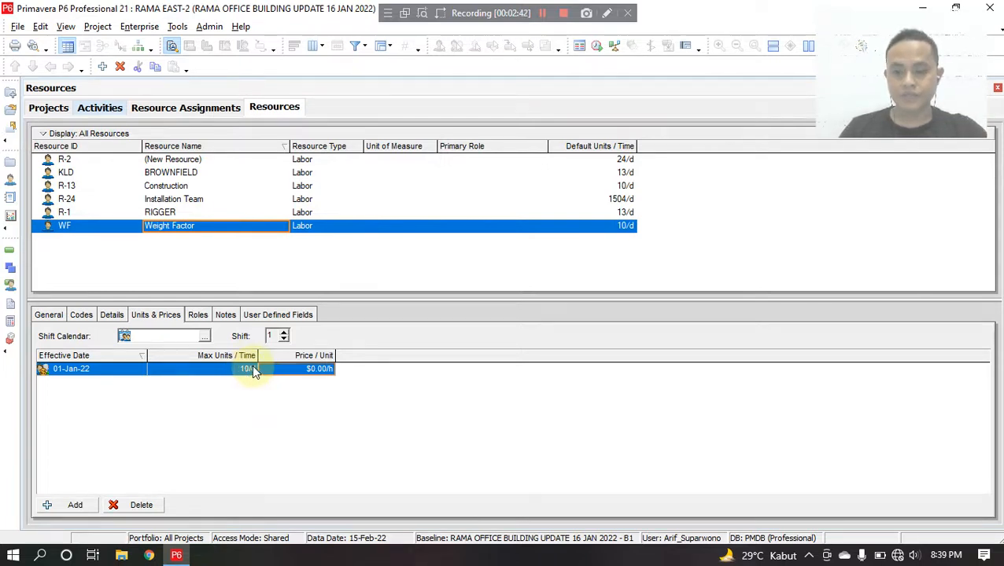
pyautogui.click(199, 315)
pyautogui.click(225, 315)
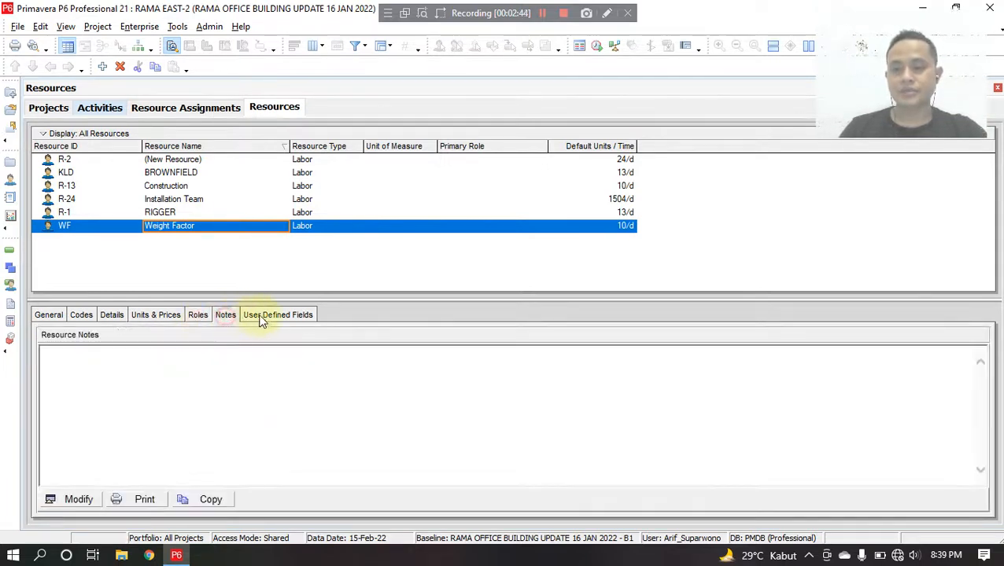
pyautogui.click(268, 315)
pyautogui.click(81, 315)
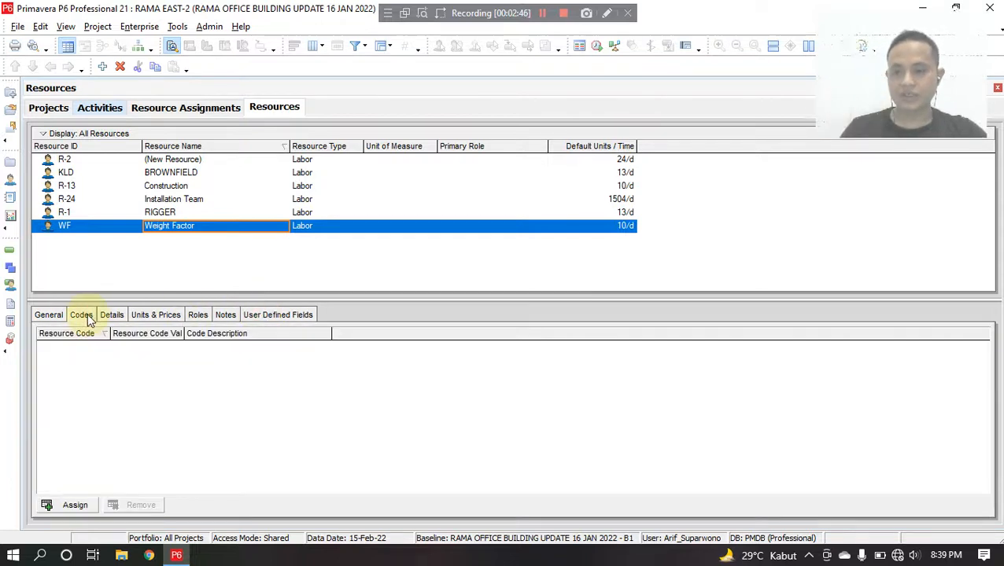
pyautogui.click(46, 317)
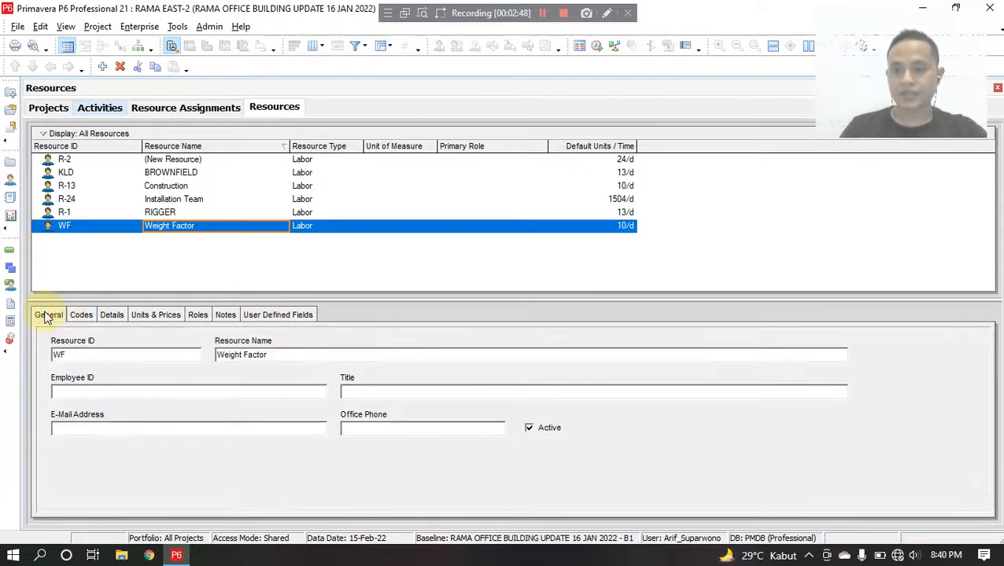
pyautogui.click(115, 317)
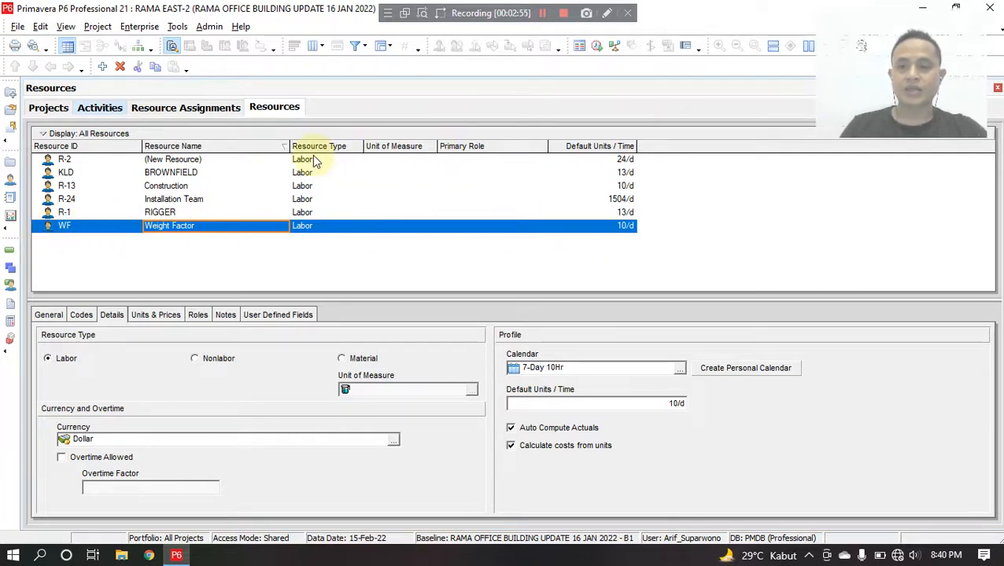
# Step: Delete activity A1300, WBS. 1 Foundation, from the project's activities
pyautogui.click(100, 108)
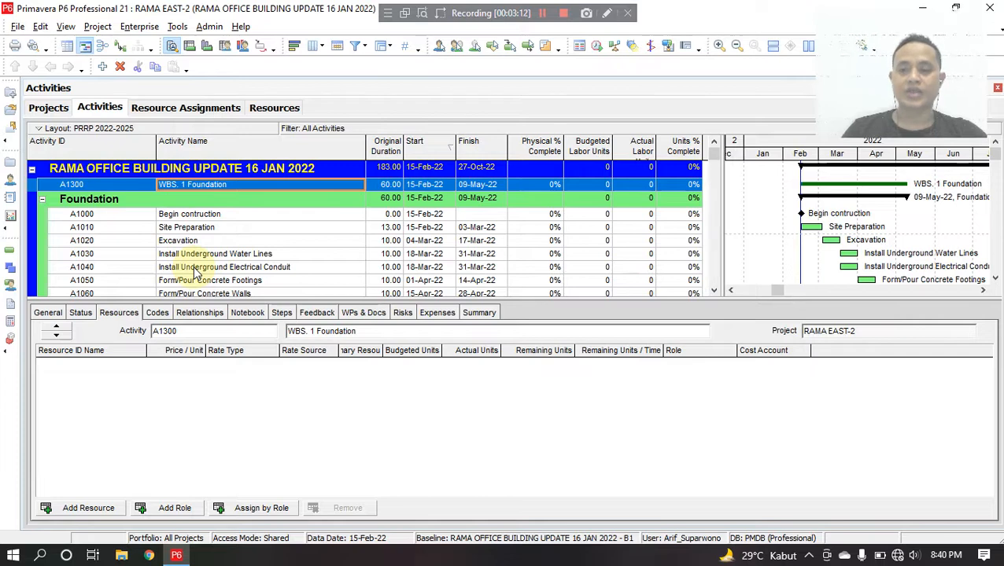
pyautogui.click(121, 67)
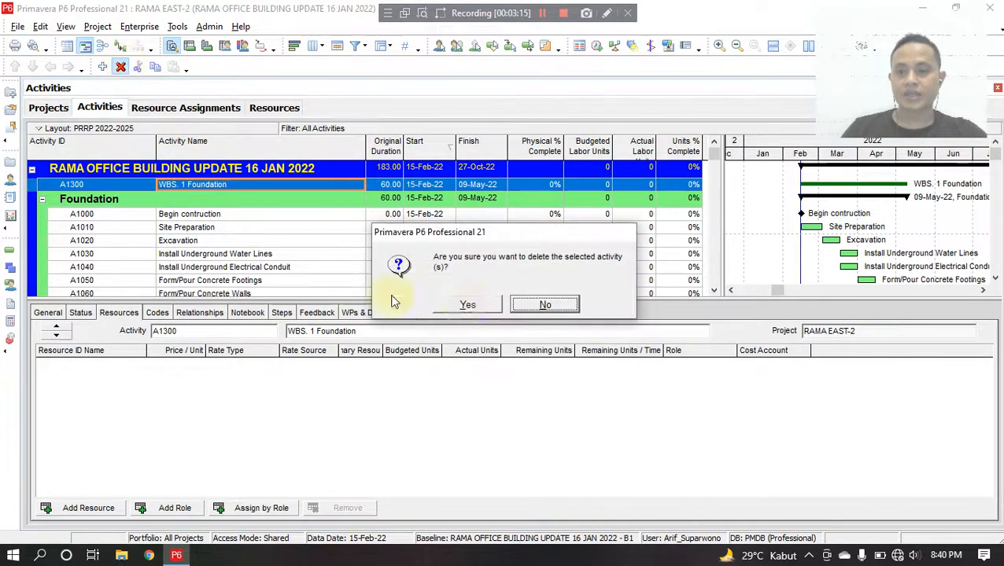
pyautogui.click(481, 305)
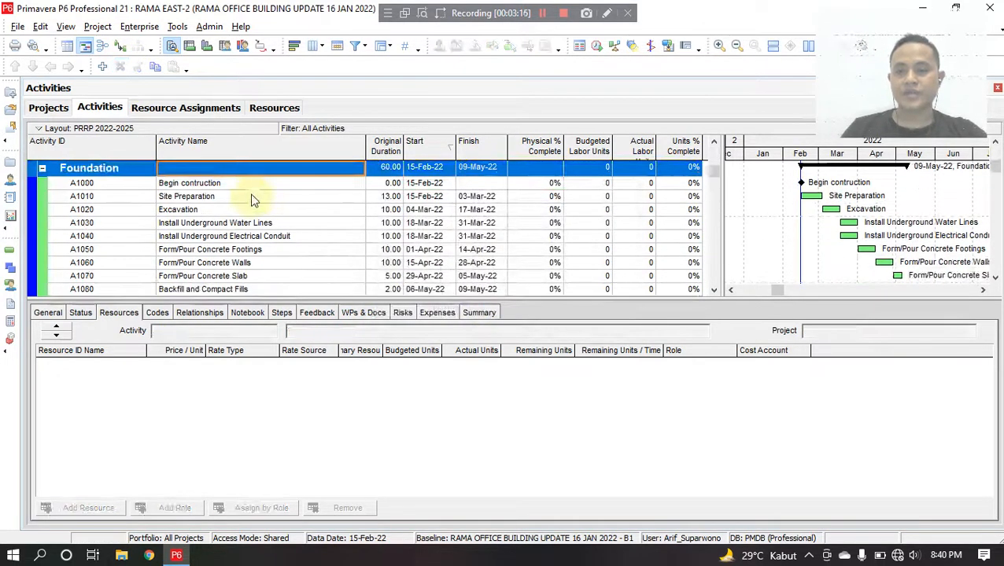
# Step: Add an activity named WBS.1 Engineering directly under the RAMA OFFICE BUILDING UPDATE 16 JAN 2022 project level
pyautogui.click(262, 201)
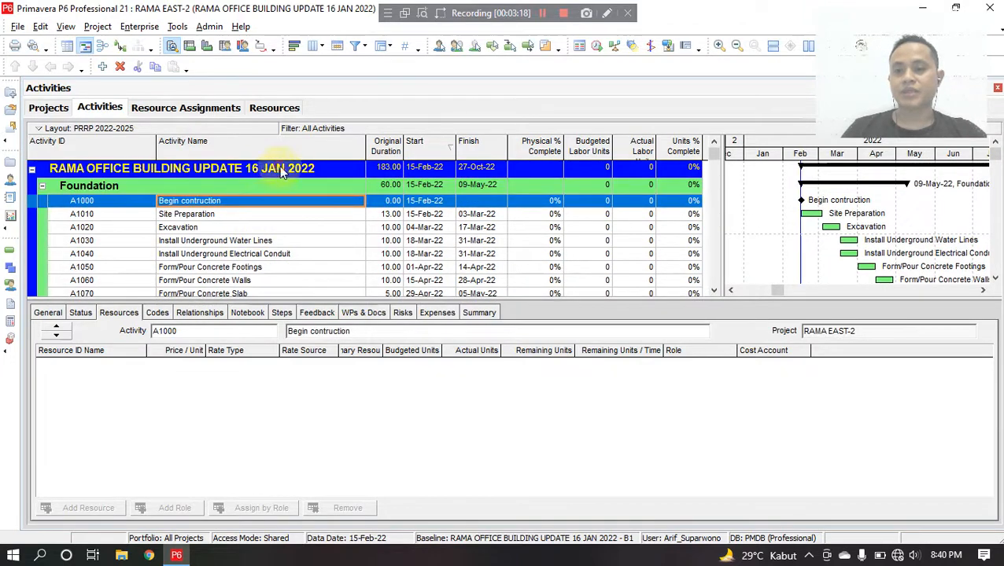
pyautogui.click(280, 169)
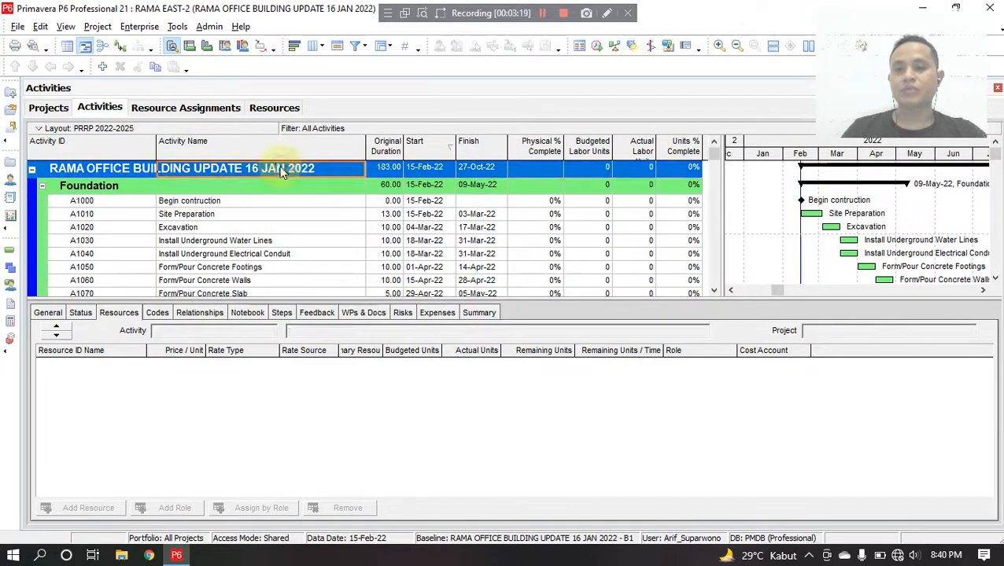
pyautogui.click(101, 69)
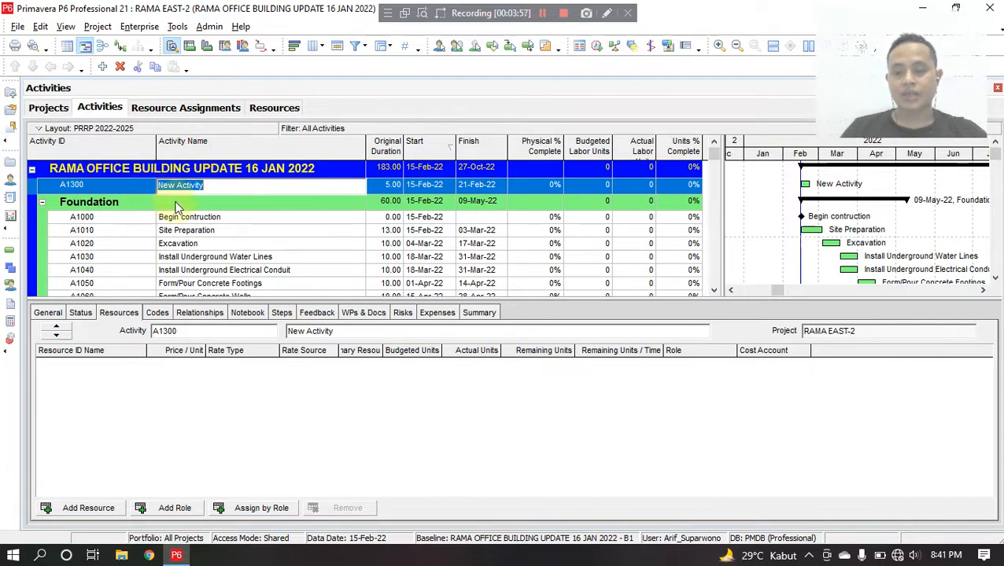
pyautogui.write('W')
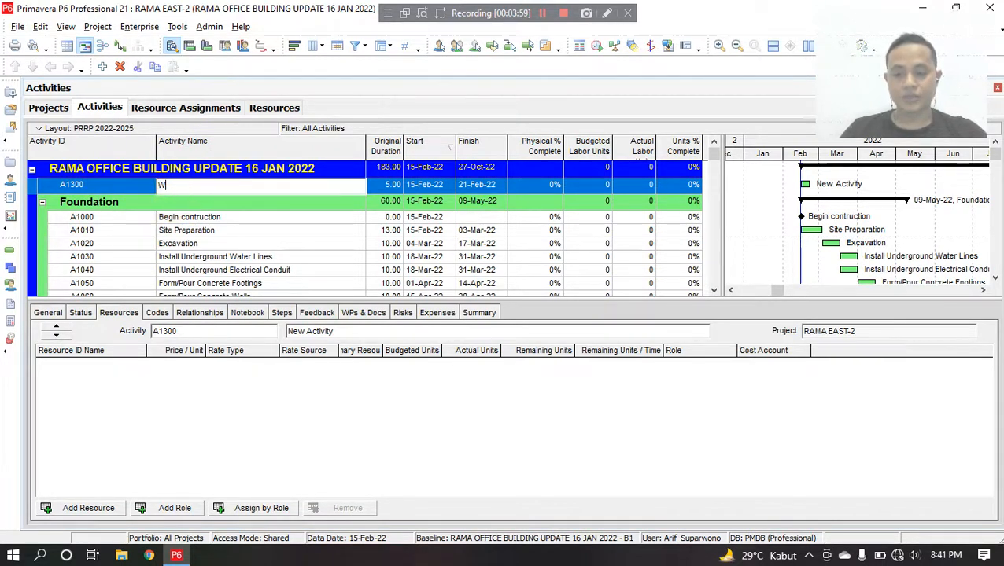
pyautogui.write('BS.1 Eng')
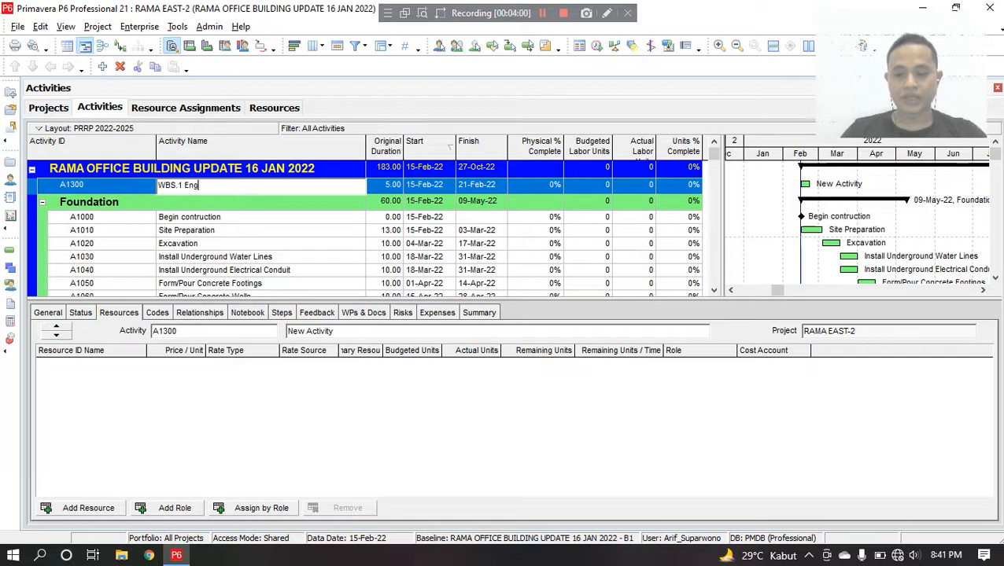
pyautogui.write('ineering')
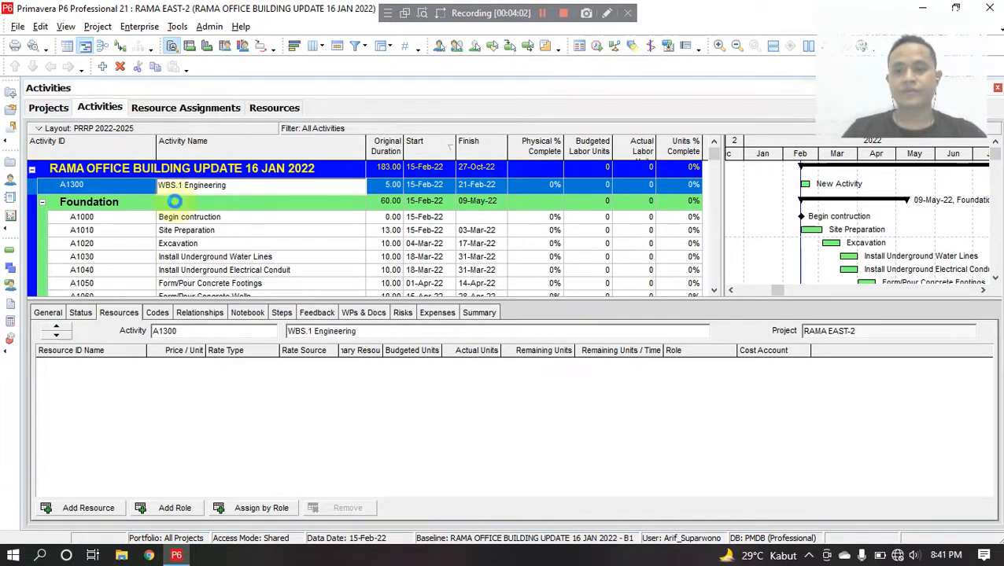
pyautogui.press('Return')
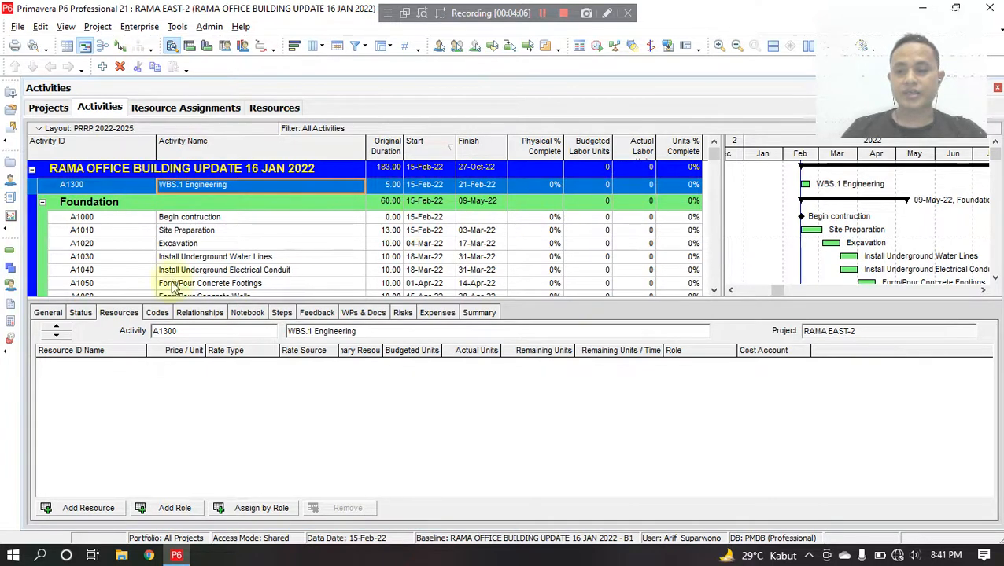
# Step: Set the activity type of WBS.1 Engineering to Level of Effort
pyautogui.click(47, 314)
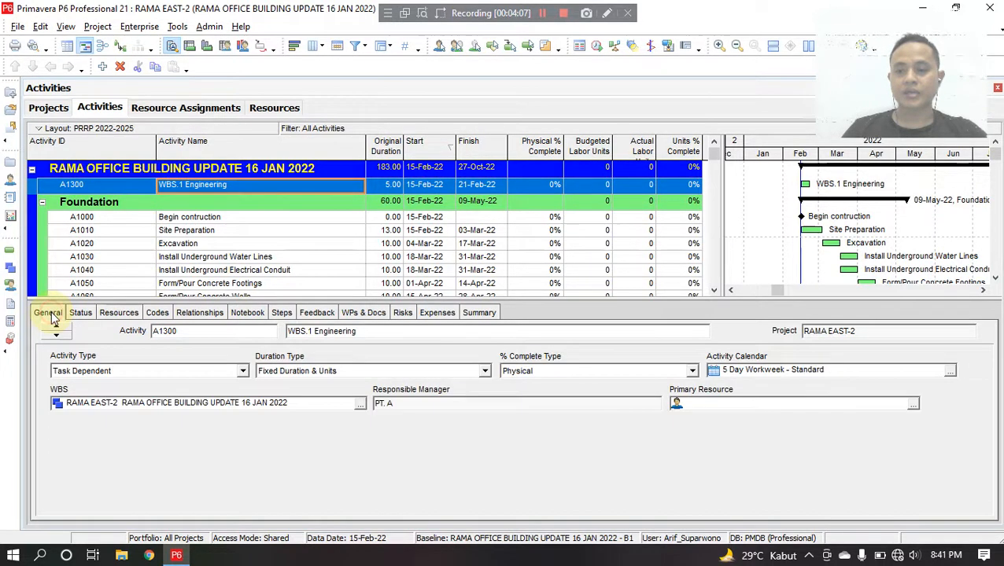
pyautogui.click(244, 371)
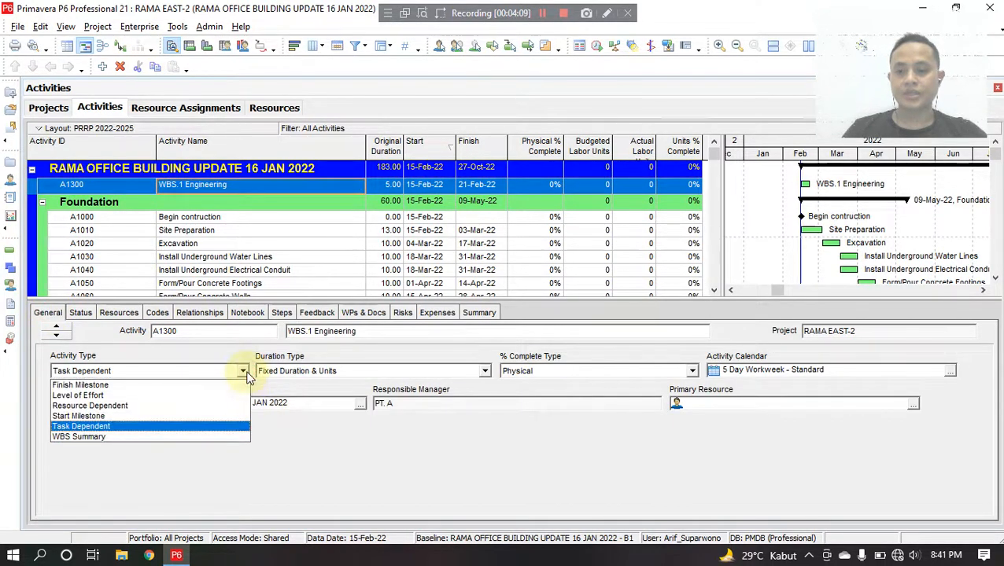
pyautogui.click(169, 394)
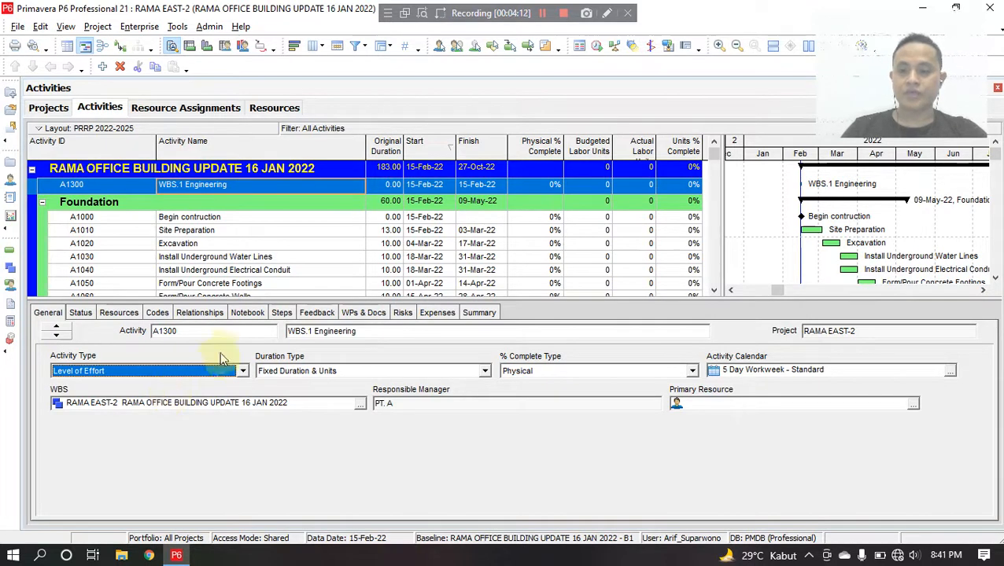
# Step: Rename activity A1300 from WBS.1 Engineering to WBS.1 Foundation
pyautogui.click(206, 313)
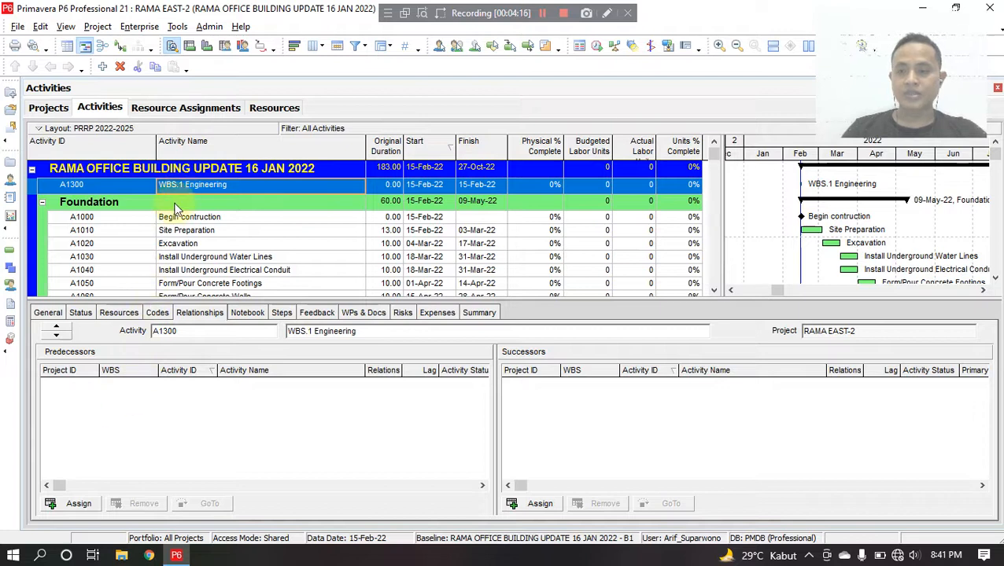
pyautogui.click(224, 186)
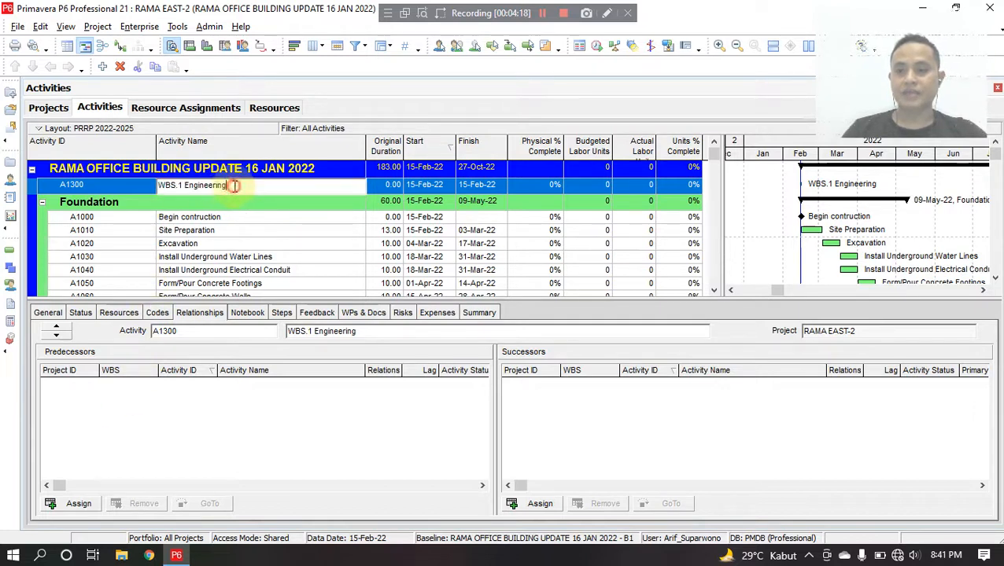
pyautogui.moveTo(240, 186); pyautogui.dragTo(184, 187)
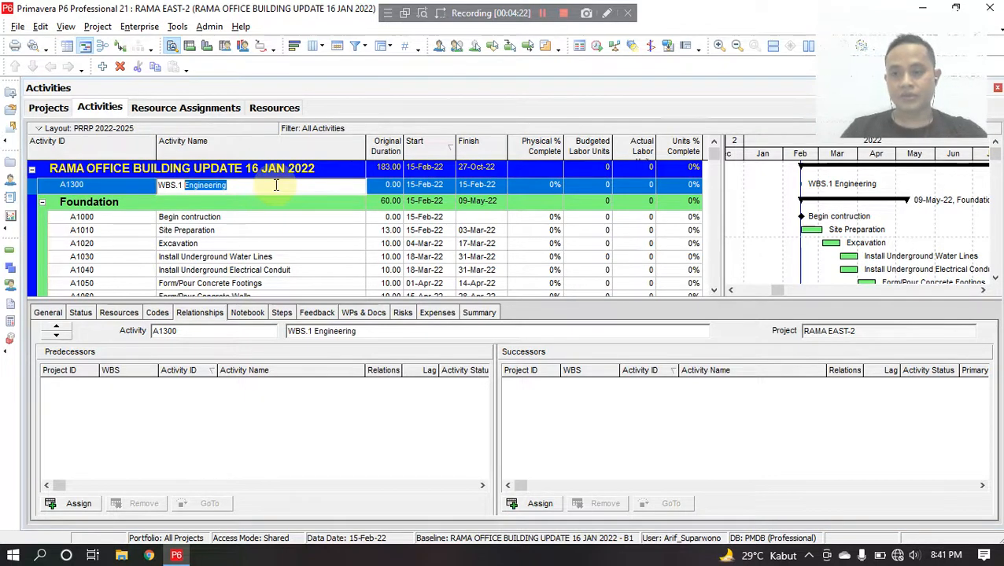
pyautogui.click(42, 202)
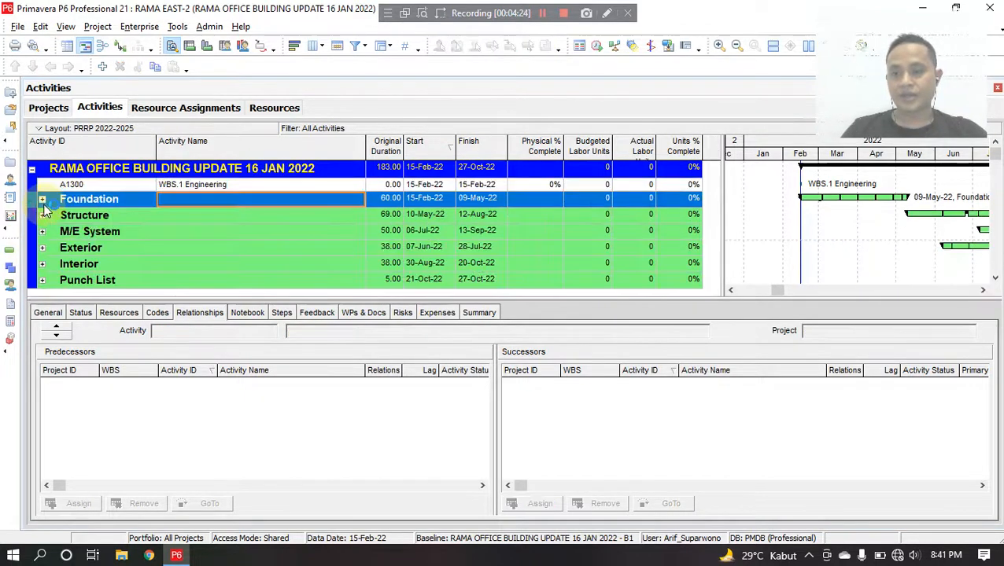
pyautogui.click(245, 187)
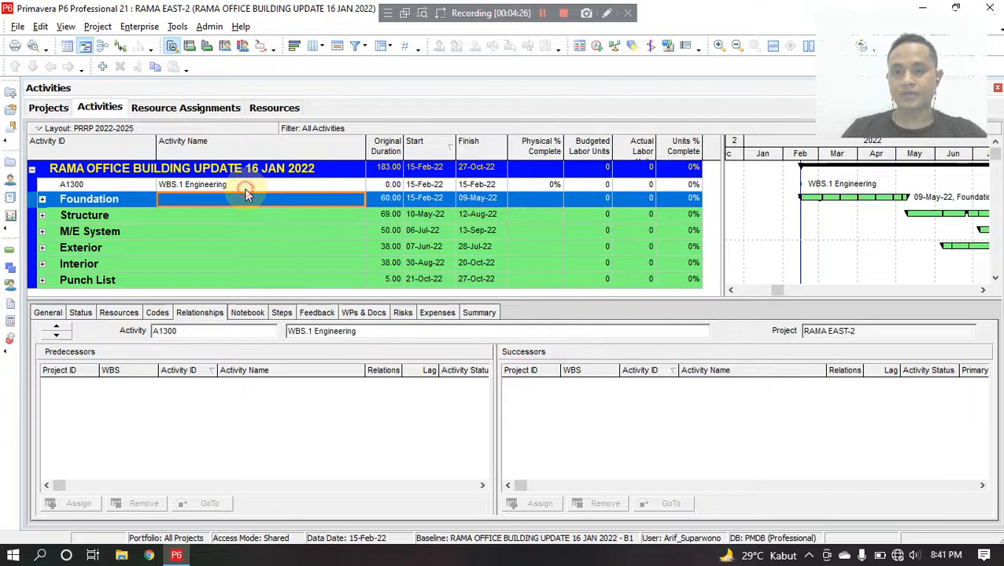
pyautogui.click(245, 189)
pyautogui.moveTo(230, 186); pyautogui.dragTo(185, 187)
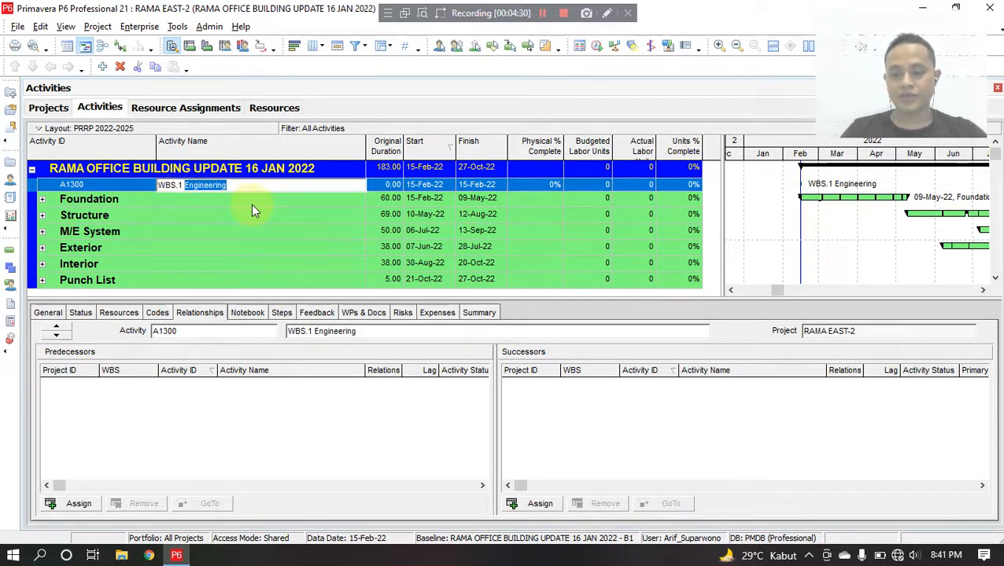
pyautogui.write('Foundatio')
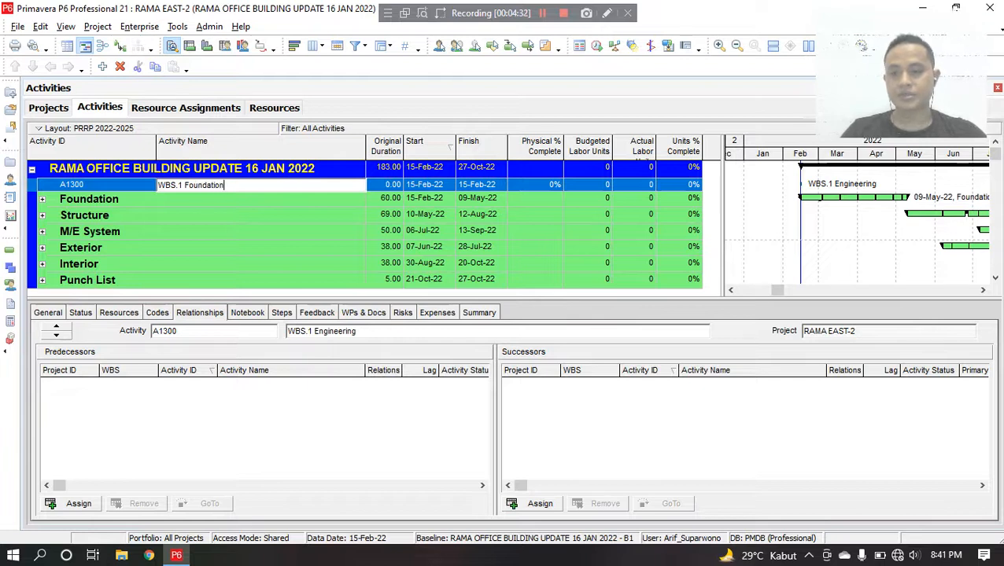
pyautogui.press('Return')
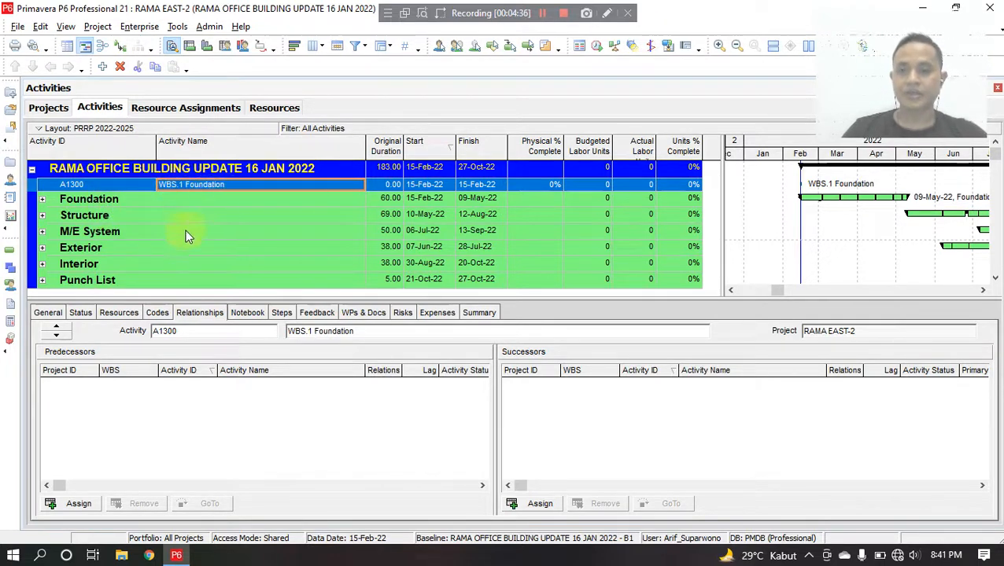
# Step: Assign A1000 Begin contruction from the Foundation WBS as a predecessor of WBS.1 Foundation
pyautogui.click(51, 313)
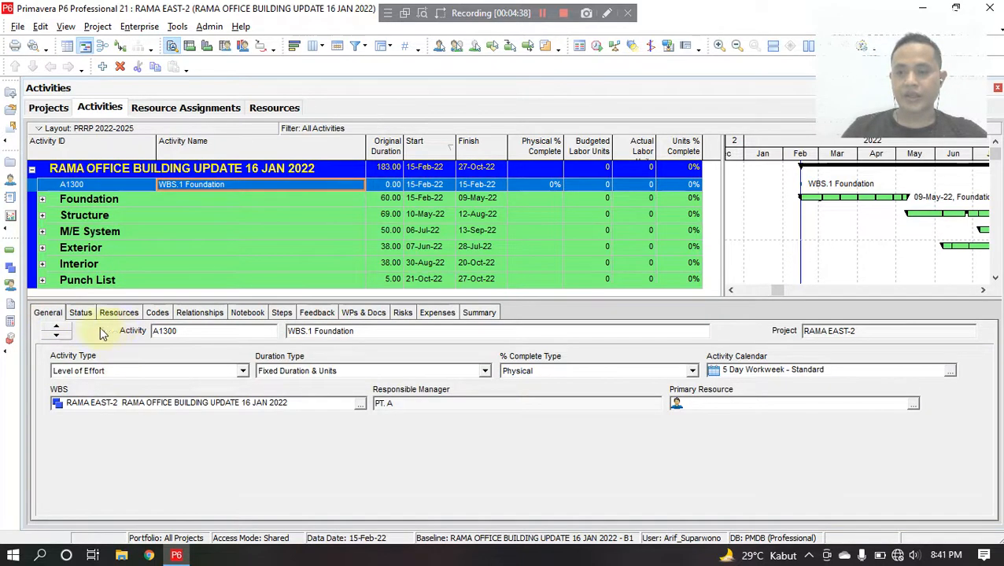
pyautogui.click(199, 313)
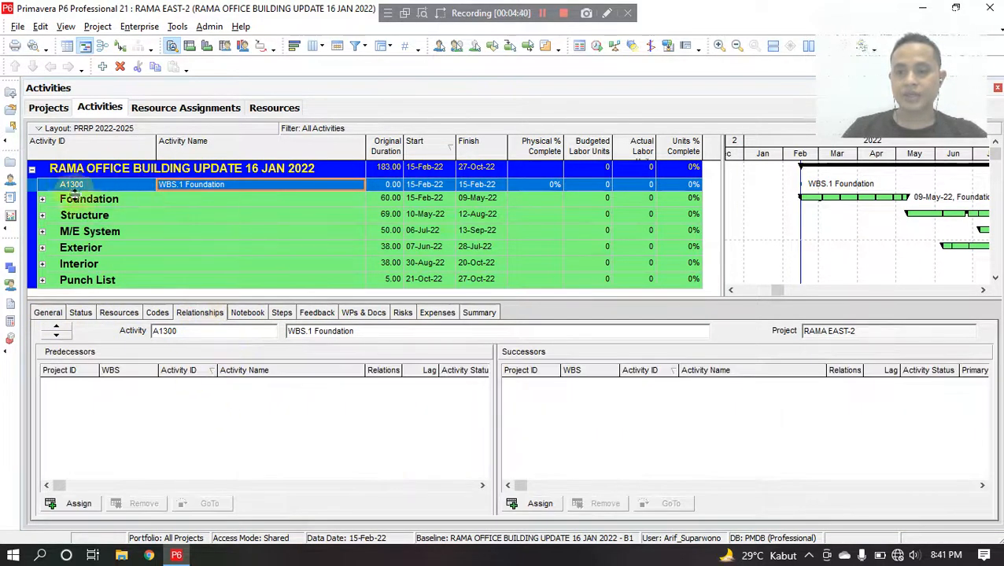
pyautogui.click(42, 199)
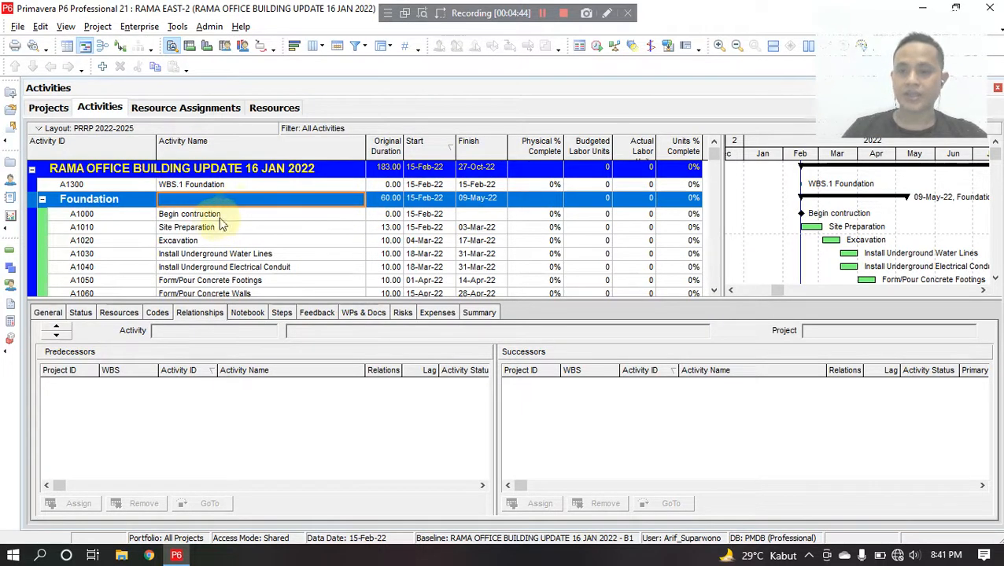
pyautogui.click(242, 186)
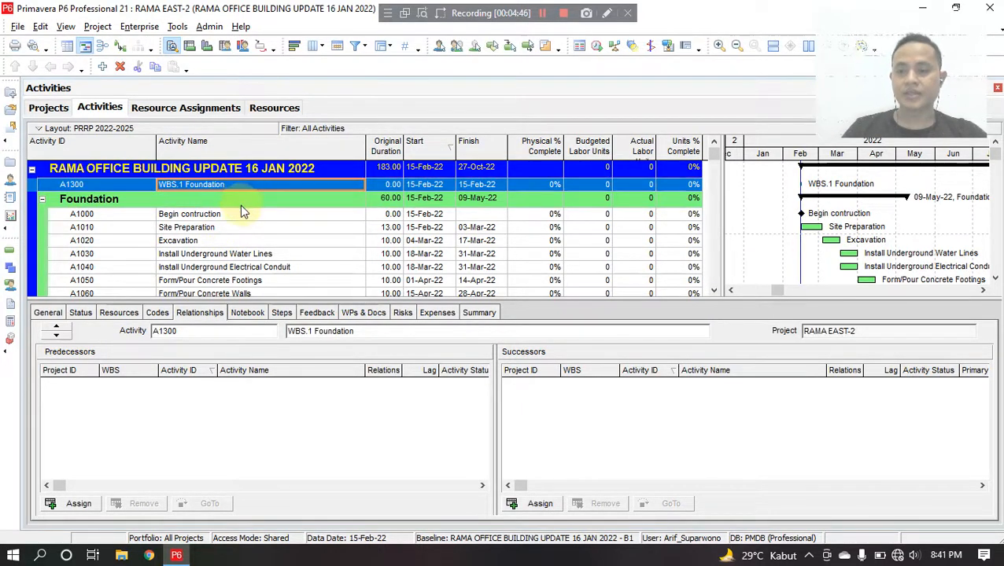
pyautogui.click(83, 506)
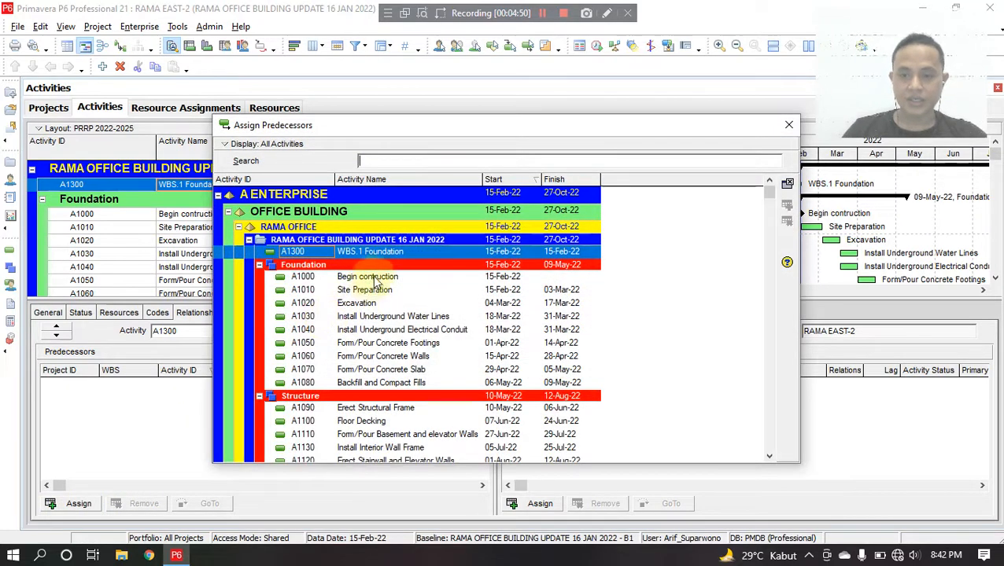
pyautogui.click(400, 277)
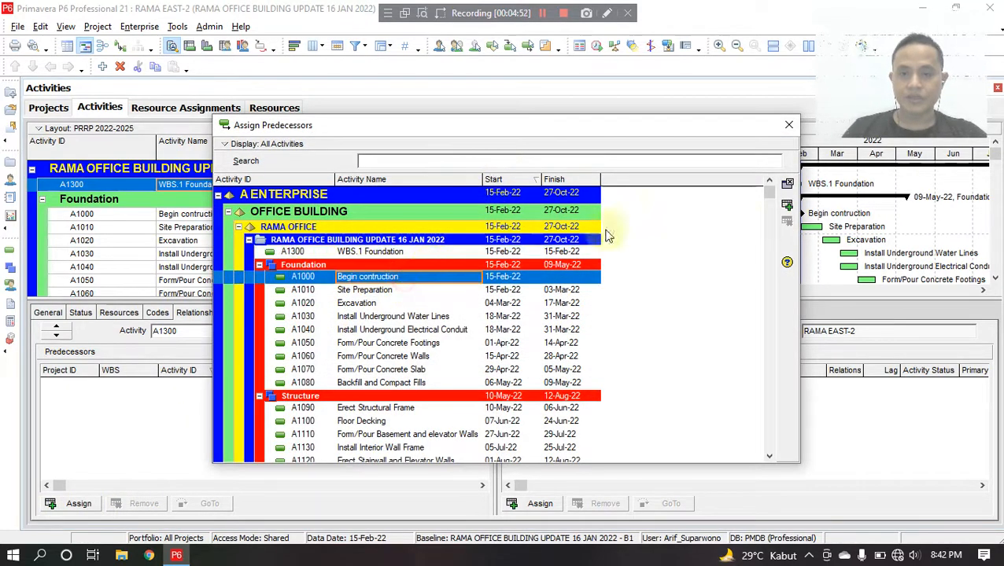
pyautogui.click(787, 206)
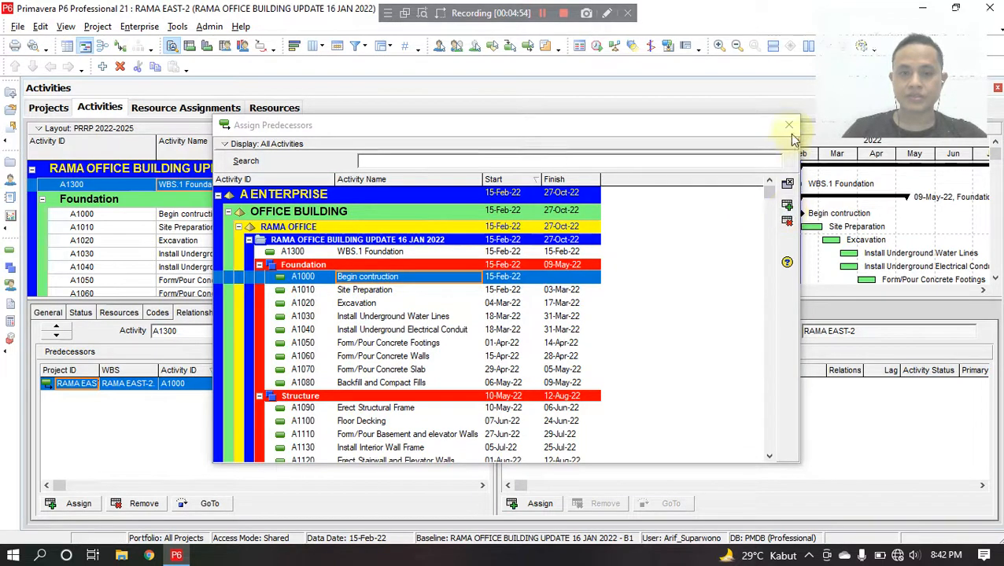
pyautogui.click(789, 126)
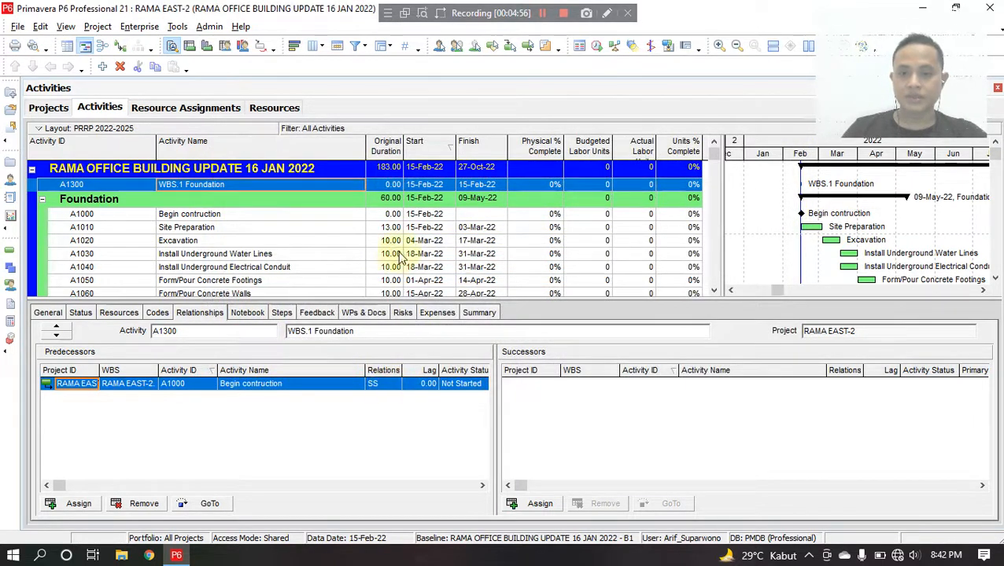
# Step: Assign A1080 Backfill and Compact Fills as a successor of WBS.1 Foundation with relationship type FF
pyautogui.click(548, 504)
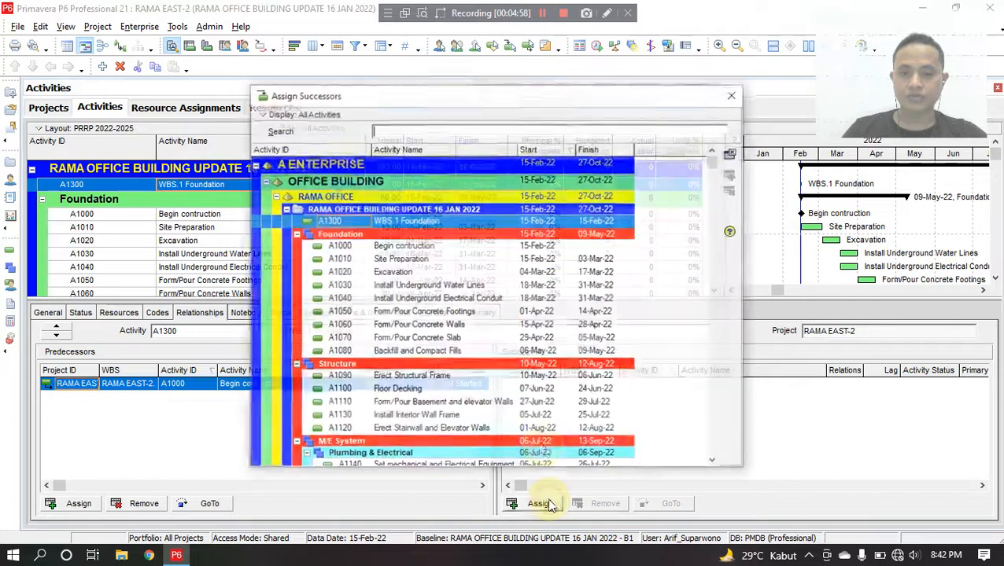
pyautogui.click(425, 351)
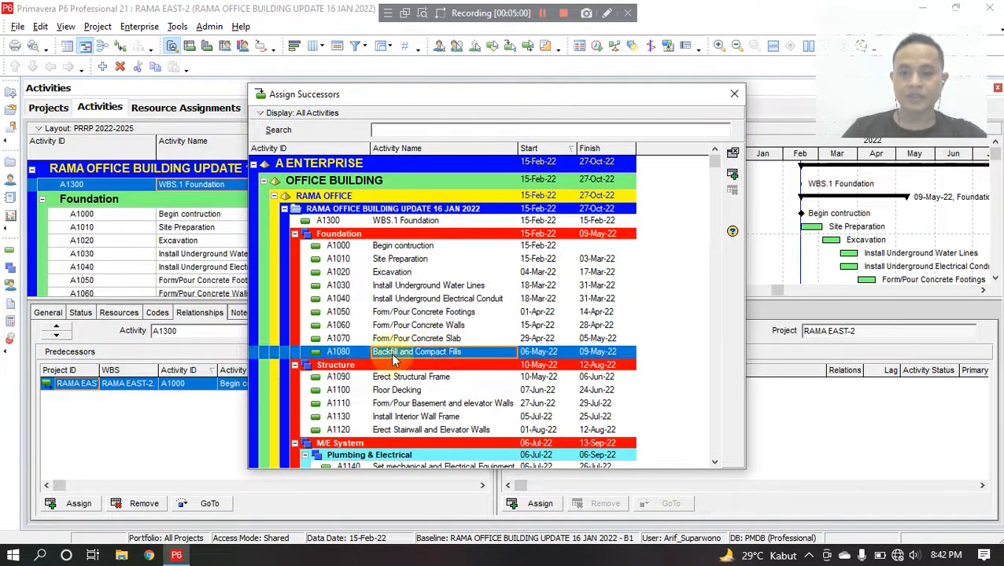
pyautogui.click(730, 183)
pyautogui.click(733, 96)
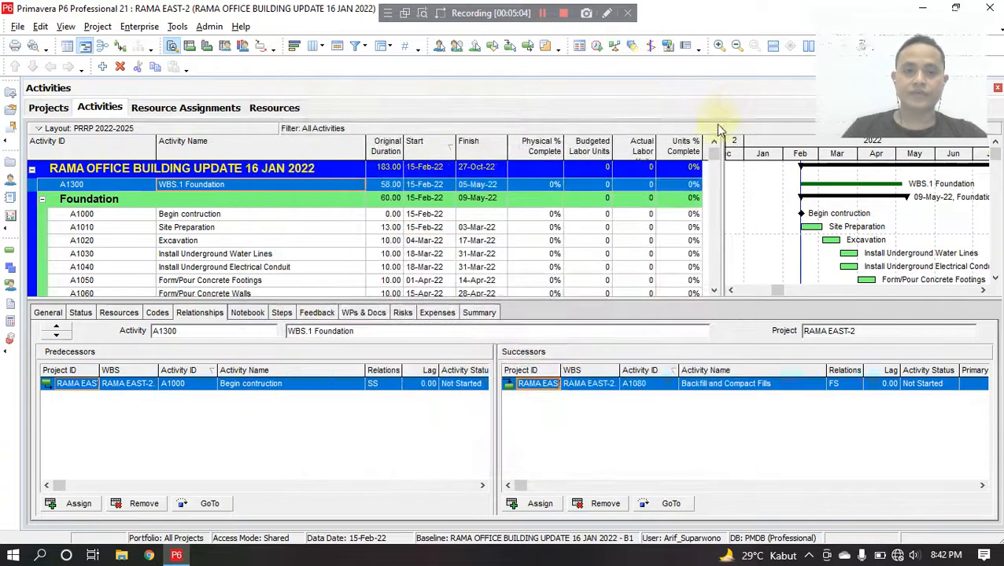
pyautogui.click(823, 384)
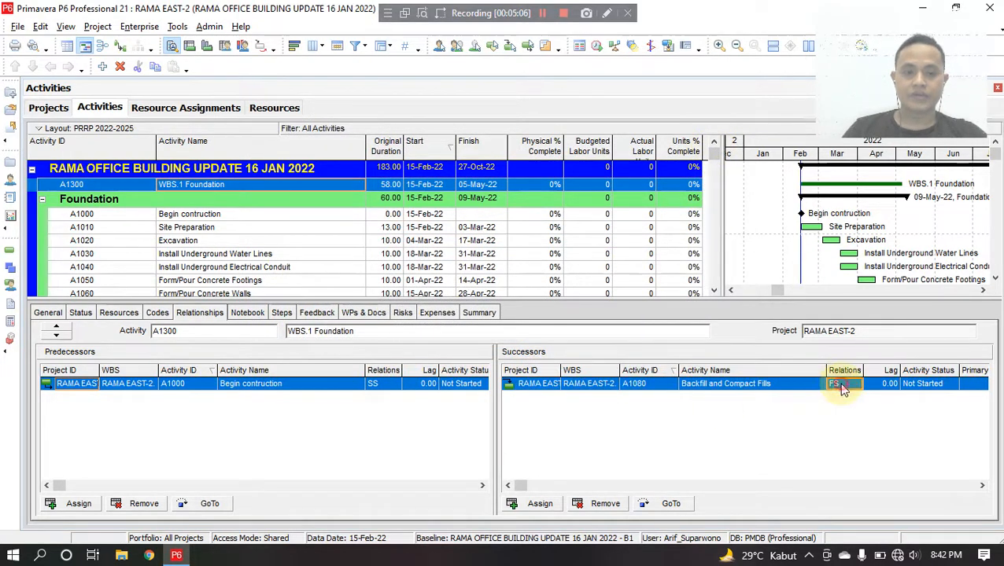
pyautogui.click(835, 385)
pyautogui.click(836, 399)
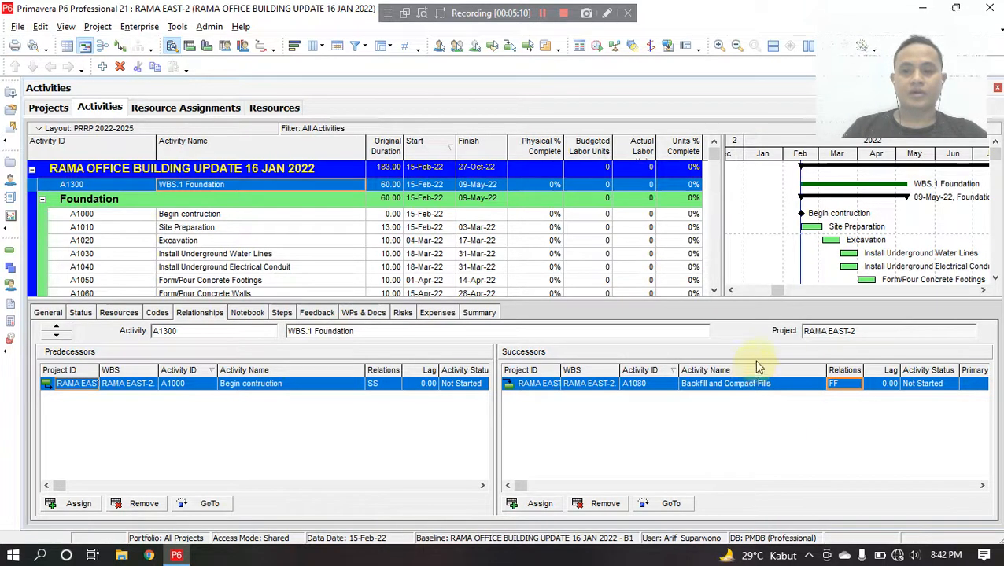
# Step: Duplicate the WBS.1 Foundation activity at the same project level, accepting the default copy options
pyautogui.click(314, 200)
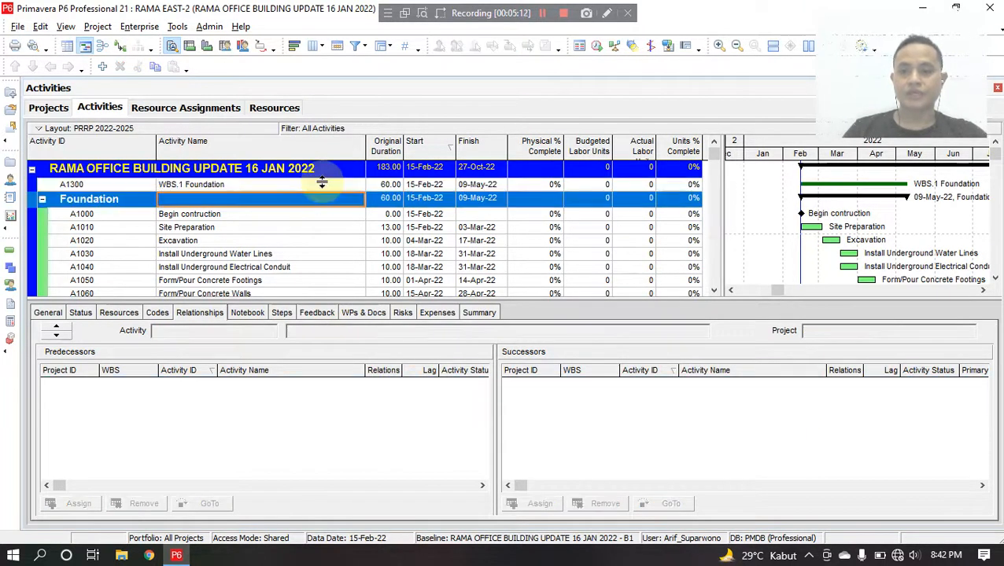
pyautogui.click(321, 186)
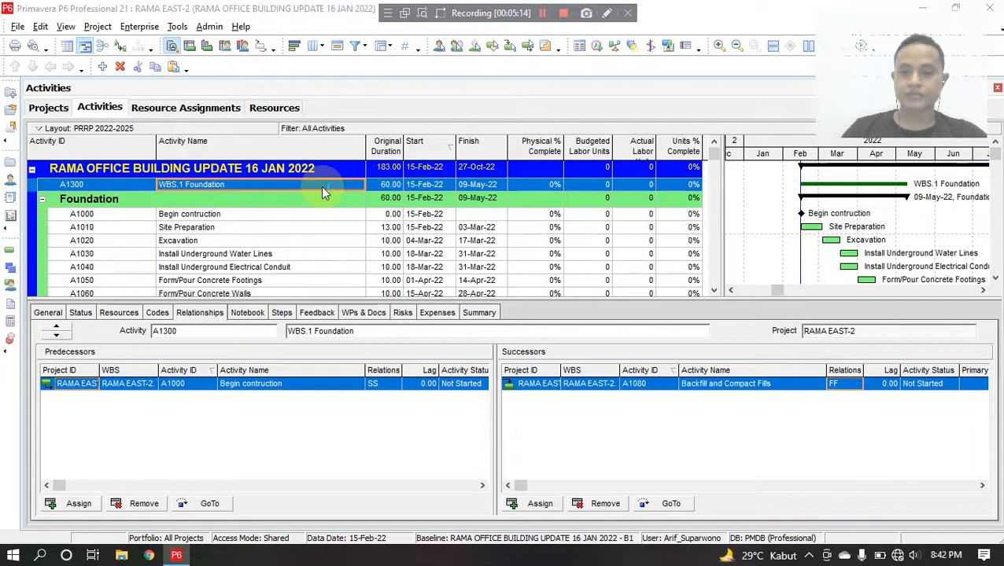
pyautogui.hotkey('ctrl', 'c')
pyautogui.hotkey('ctrl', 'v')
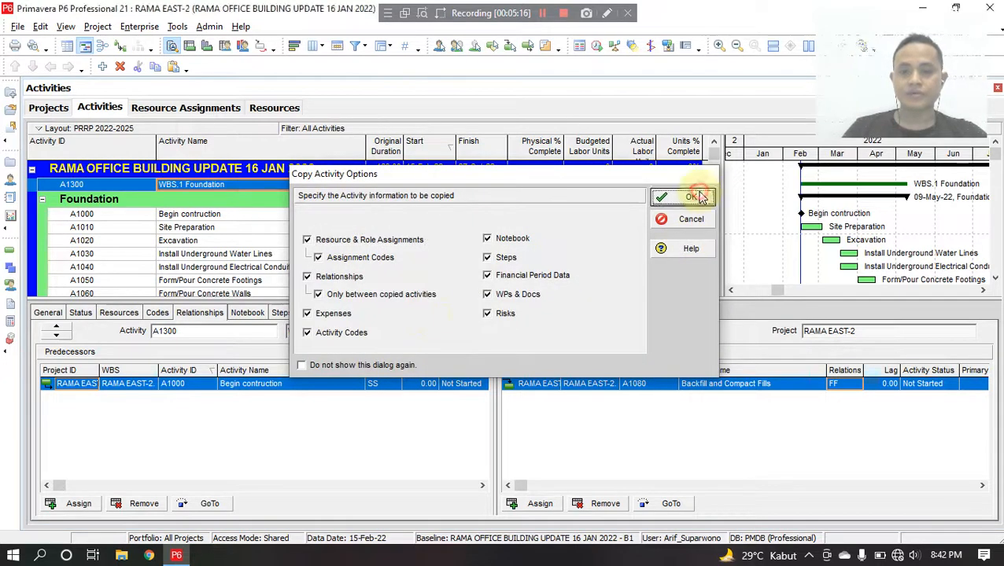
pyautogui.click(683, 197)
pyautogui.click(661, 190)
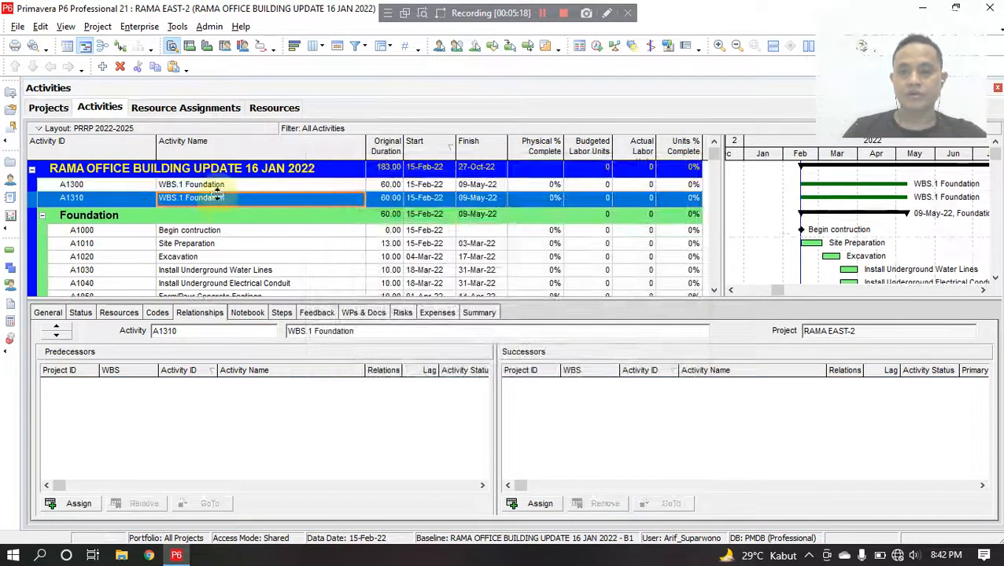
# Step: Rename the duplicated WBS.1 Foundation activity as WBS.2. Structure
pyautogui.click(225, 198)
pyautogui.moveTo(225, 198); pyautogui.dragTo(180, 200)
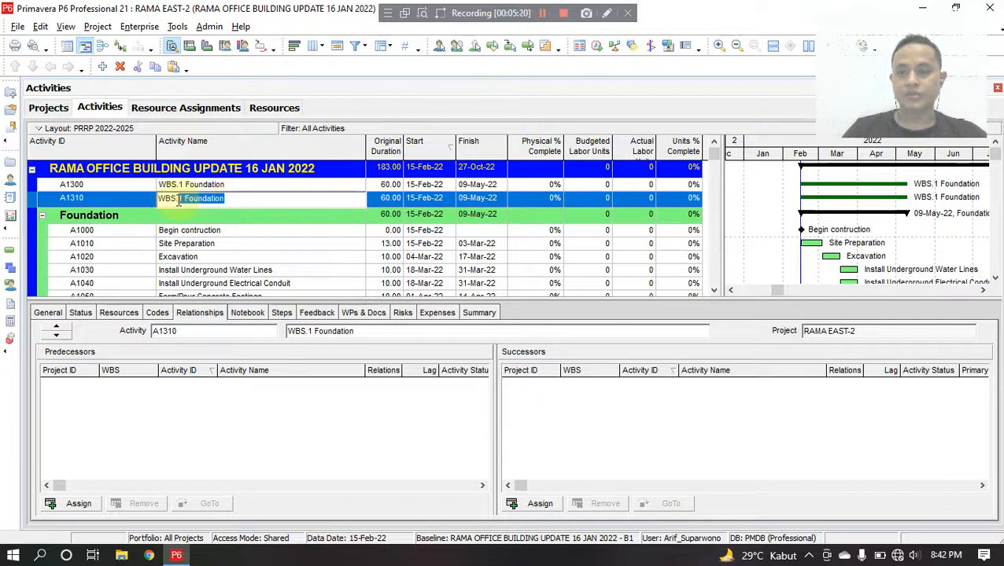
pyautogui.write('2. Structure')
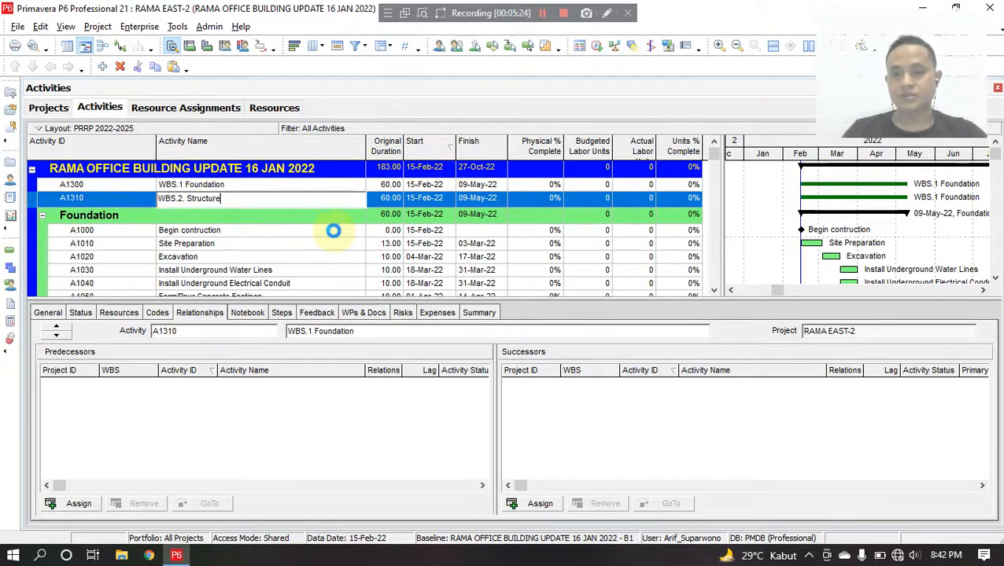
pyautogui.press('Return')
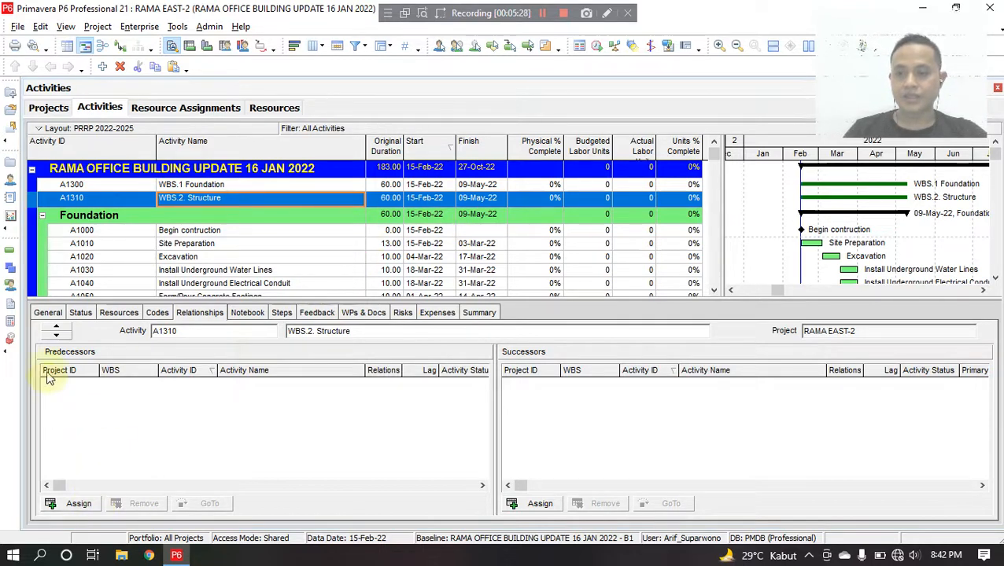
# Step: Assign A1090 Erect Structural Frame as a predecessor of WBS.2. Structure
pyautogui.click(47, 313)
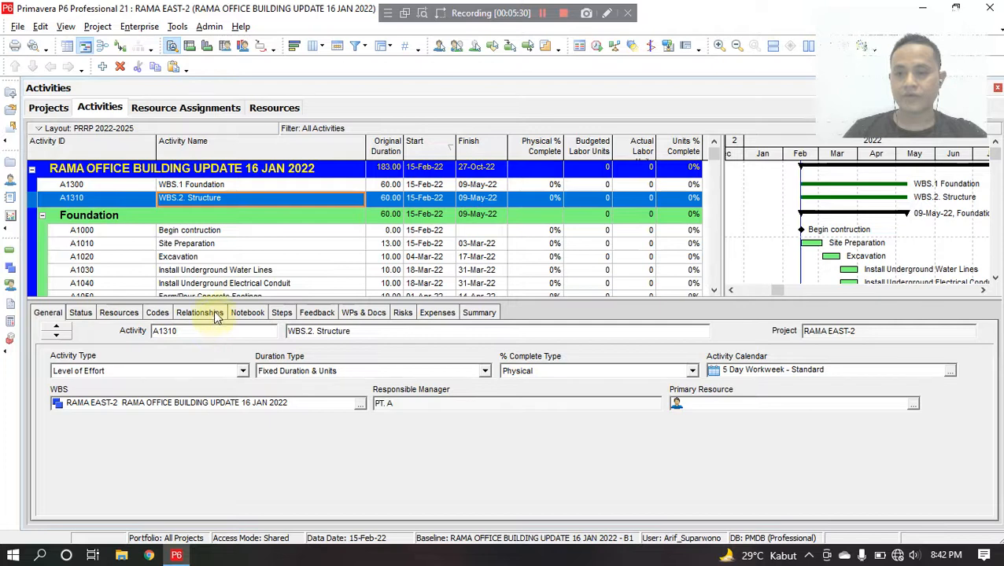
pyautogui.click(200, 313)
pyautogui.click(77, 504)
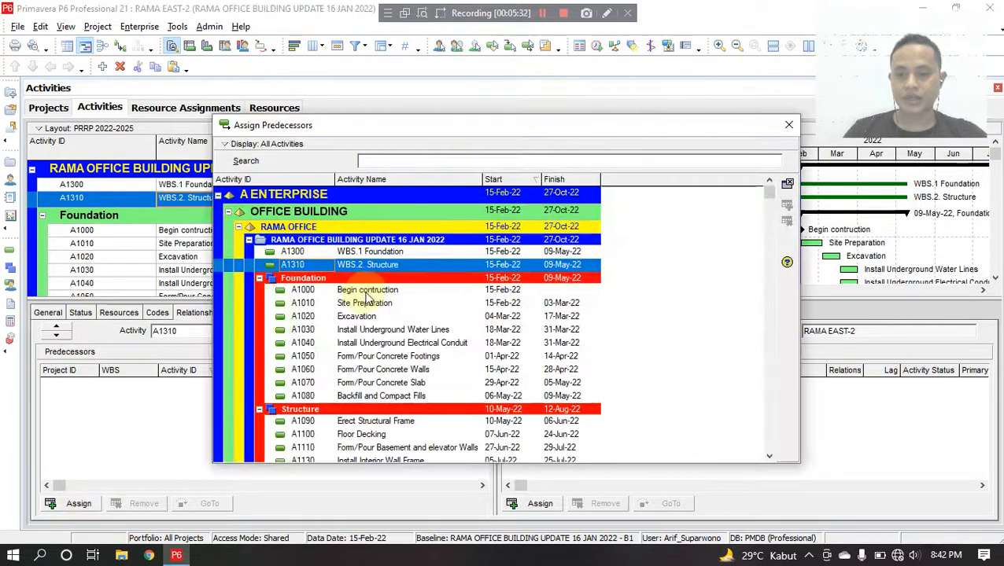
pyautogui.click(379, 421)
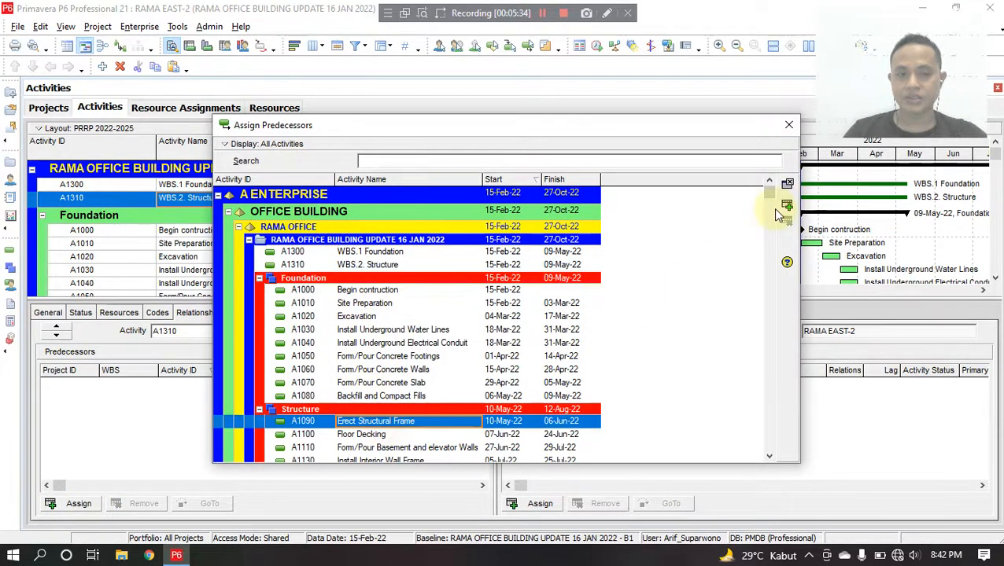
pyautogui.click(787, 205)
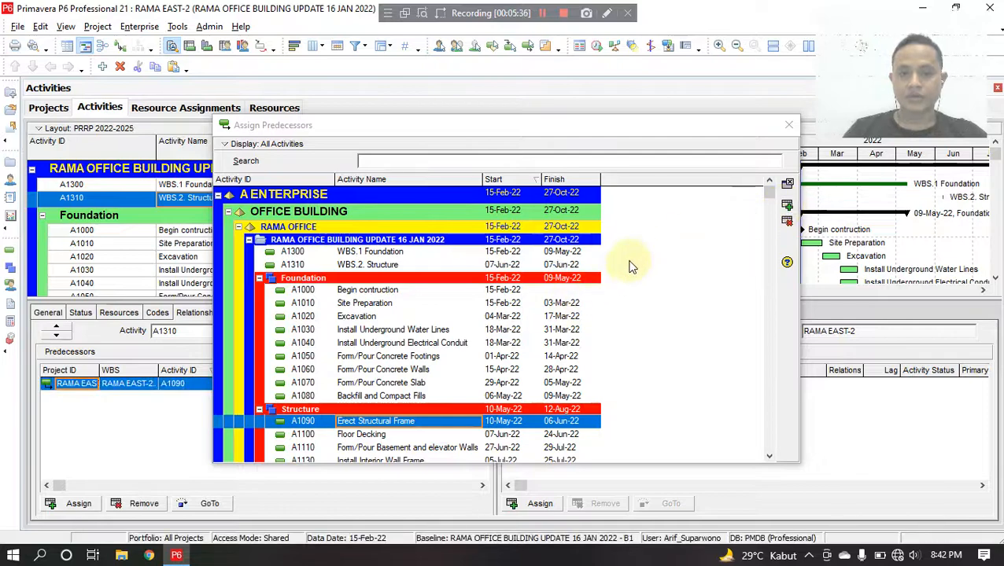
pyautogui.click(788, 125)
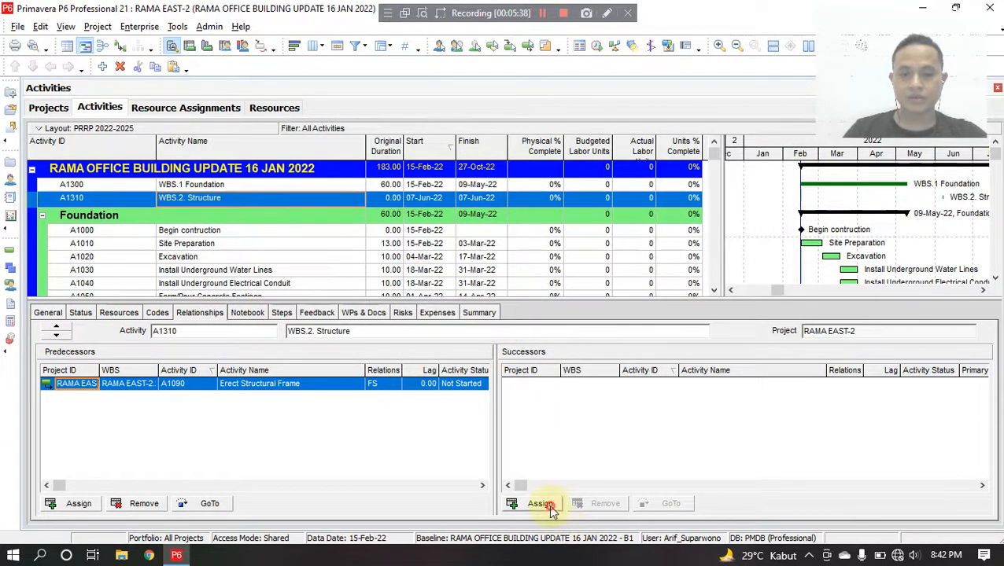
# Step: Assign A1120 Erect Stairwall and Elevator Walls as a successor of WBS.2. Structure
pyautogui.click(540, 503)
pyautogui.click(597, 338)
pyautogui.scroll(-2, 440, 393)
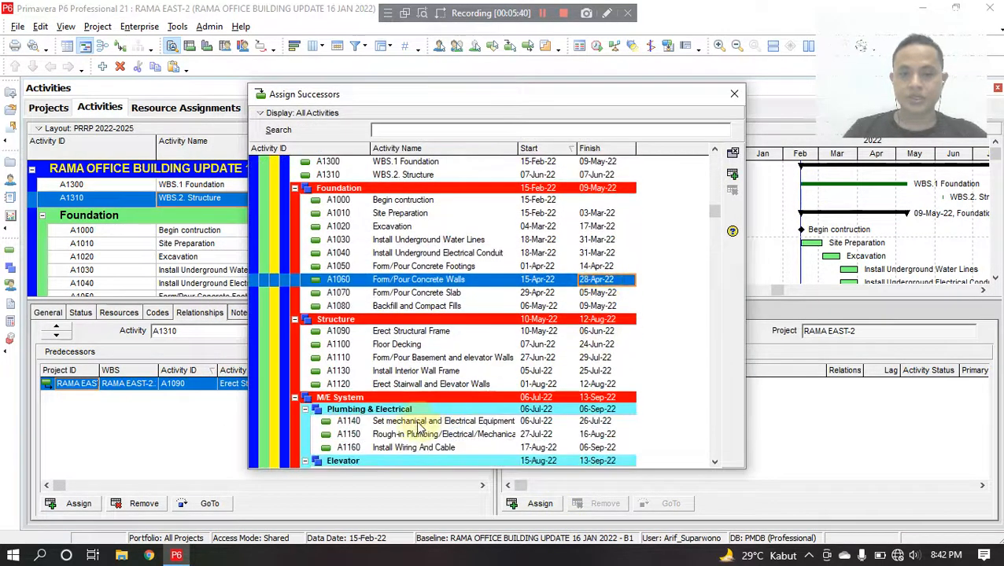
pyautogui.click(456, 384)
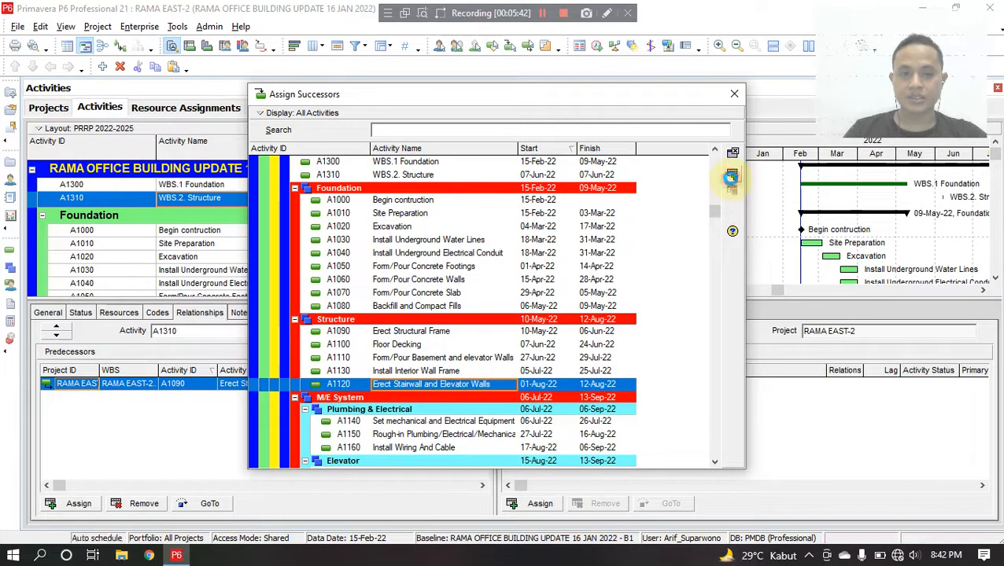
pyautogui.click(730, 178)
pyautogui.click(734, 94)
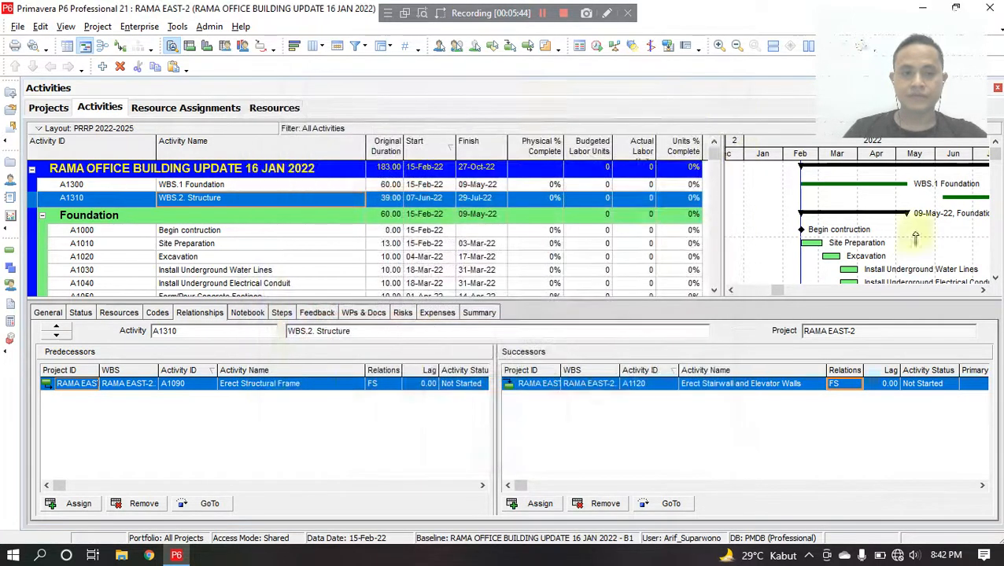
pyautogui.click(983, 290)
pyautogui.click(982, 291)
pyautogui.click(983, 290)
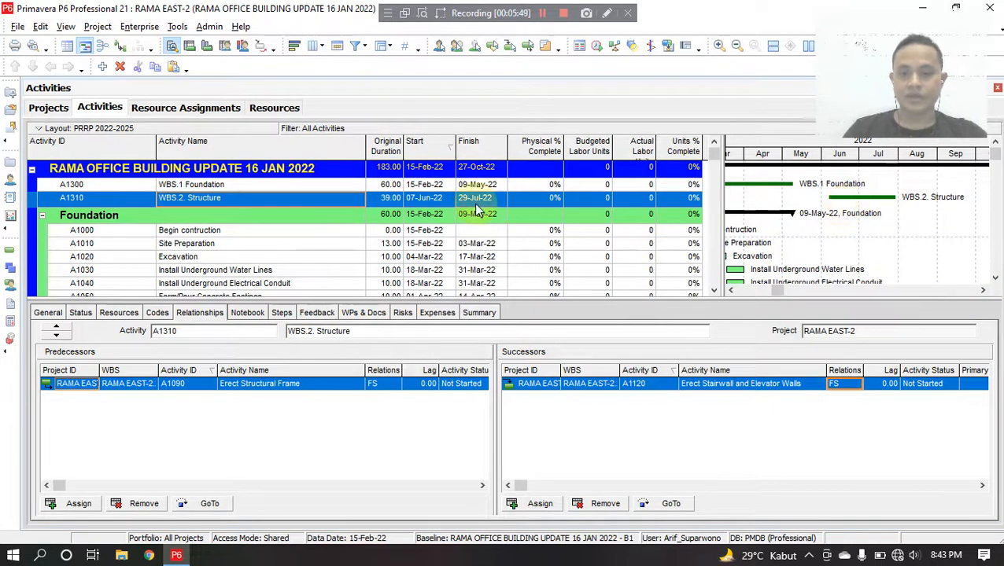
# Step: Assign the WF Weight Factor resource to the WBS.2. Structure activity
pyautogui.click(282, 185)
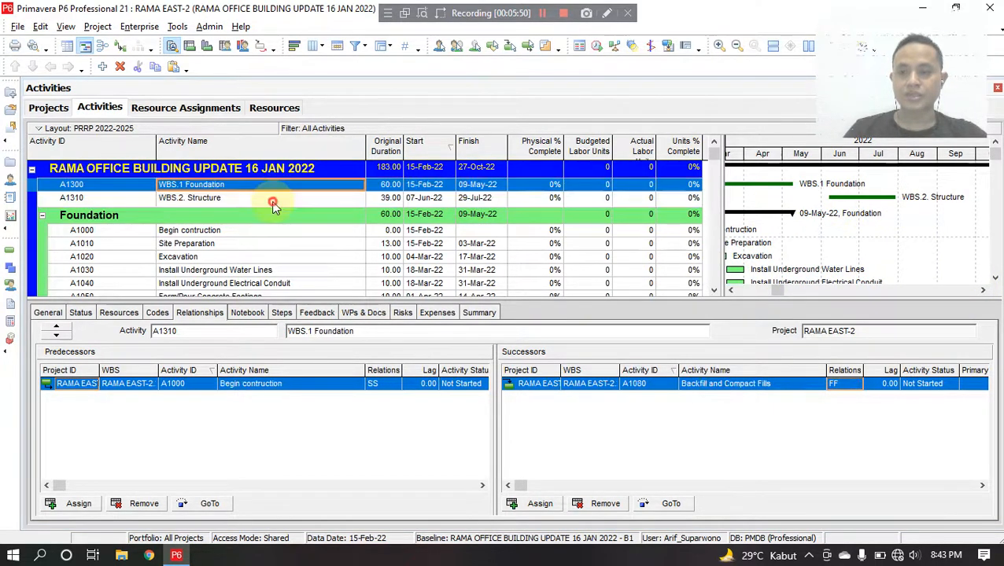
pyautogui.click(273, 198)
pyautogui.click(287, 188)
pyautogui.click(278, 200)
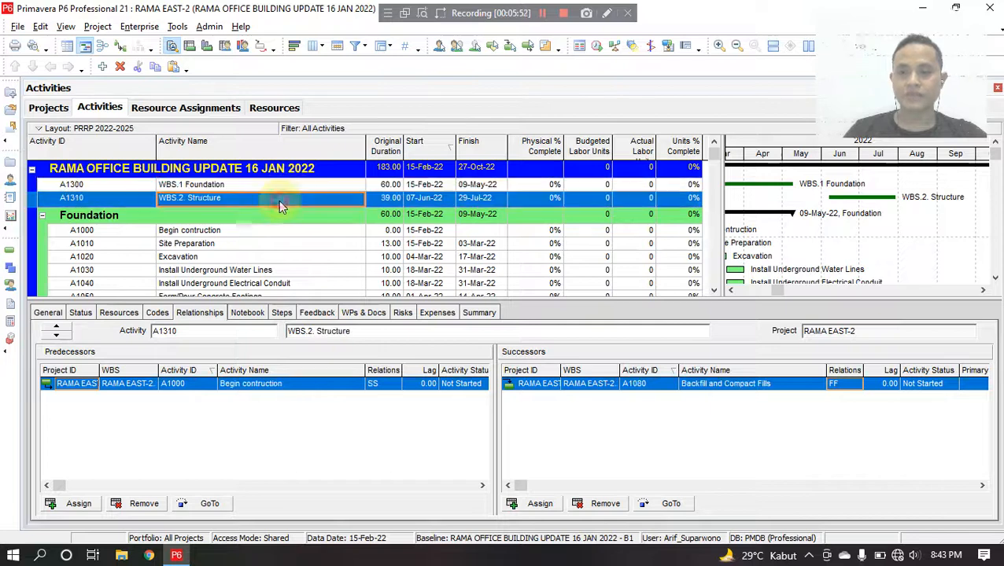
pyautogui.click(119, 313)
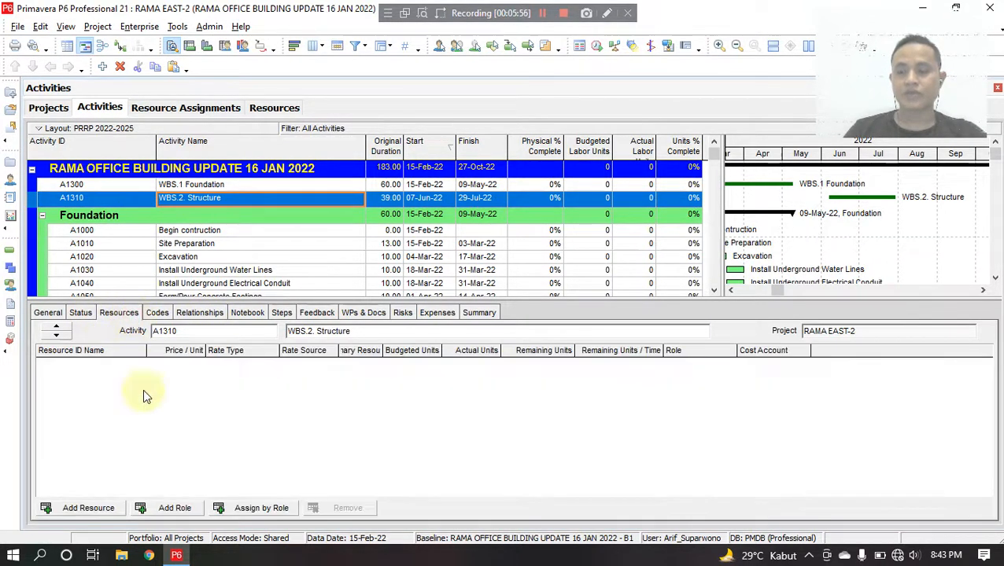
pyautogui.click(101, 511)
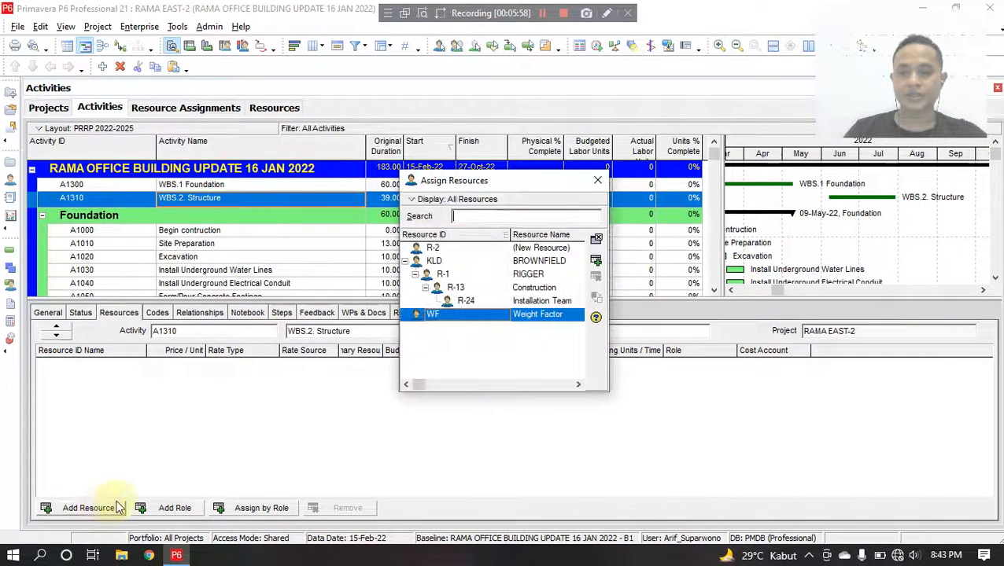
pyautogui.click(596, 261)
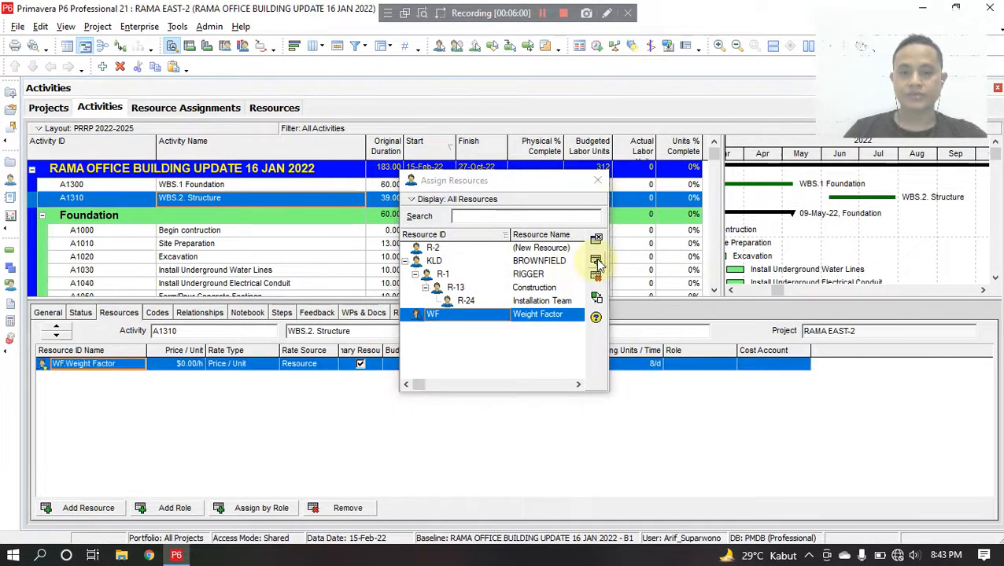
pyautogui.click(597, 180)
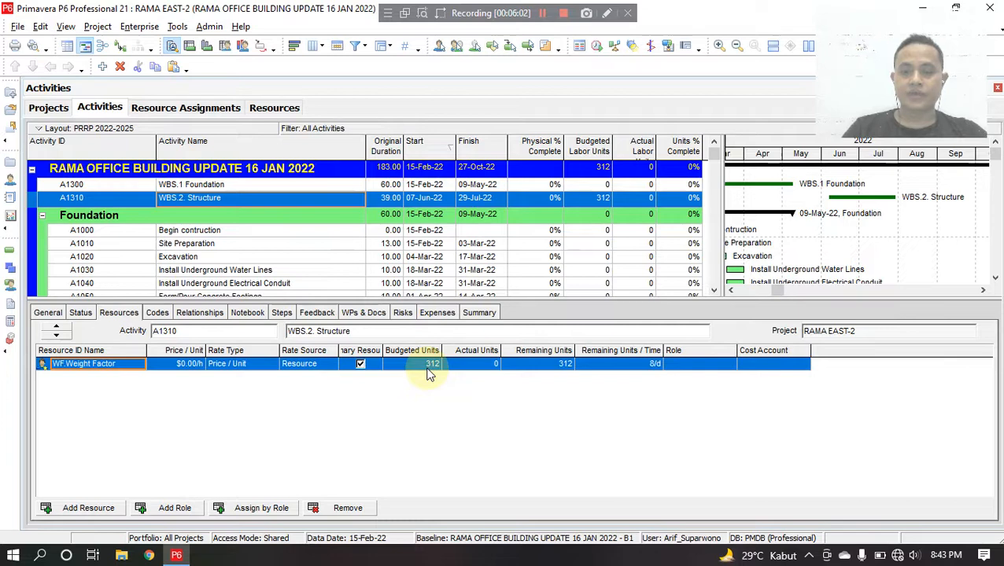
# Step: Assign the WF Weight Factor resource to the WBS.1 Foundation activity
pyautogui.click(386, 184)
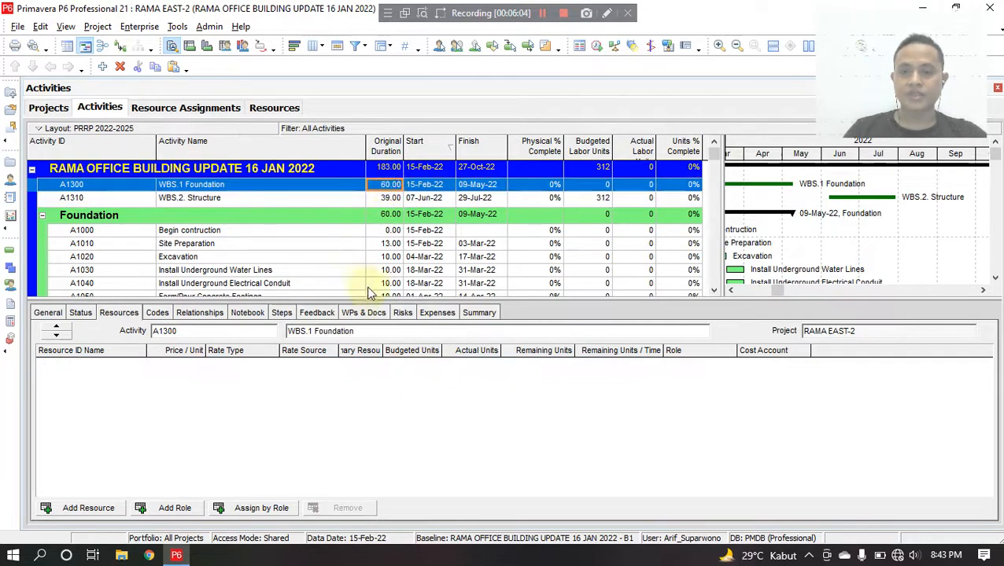
pyautogui.click(75, 509)
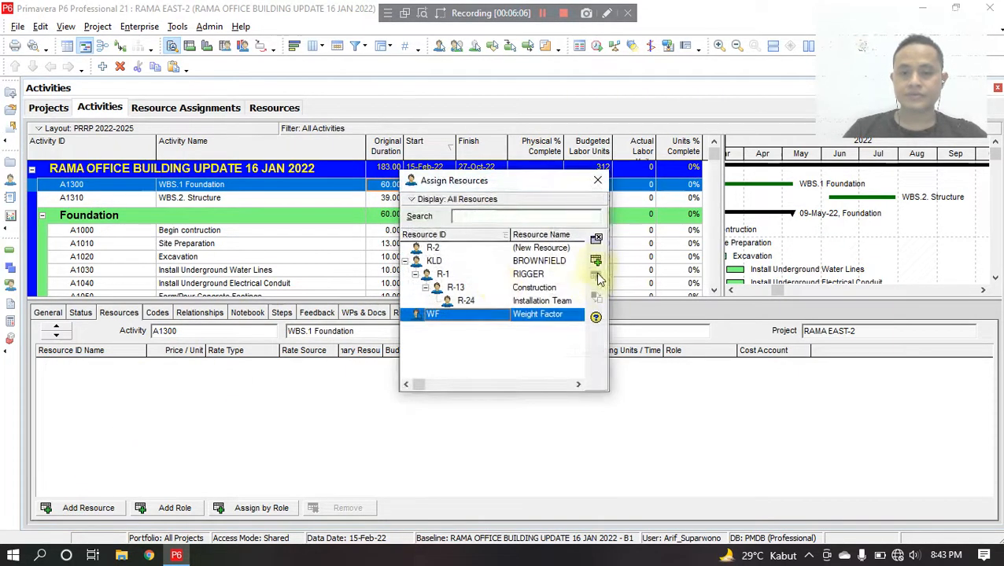
pyautogui.click(596, 260)
pyautogui.click(597, 180)
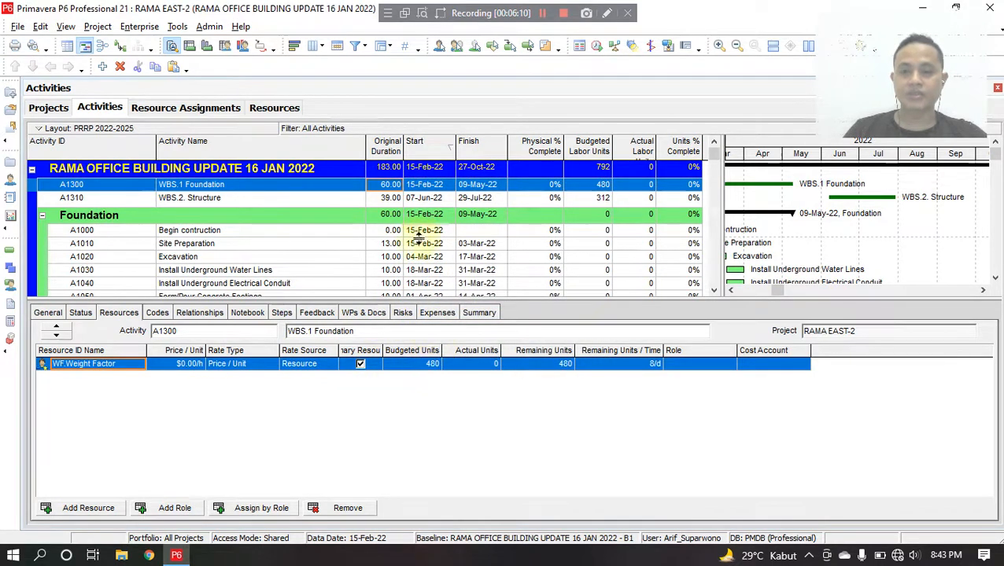
# Step: Set the budgeted units of the Weight Factor resource on WBS.1 Foundation to 100
pyautogui.click(425, 198)
pyautogui.click(431, 185)
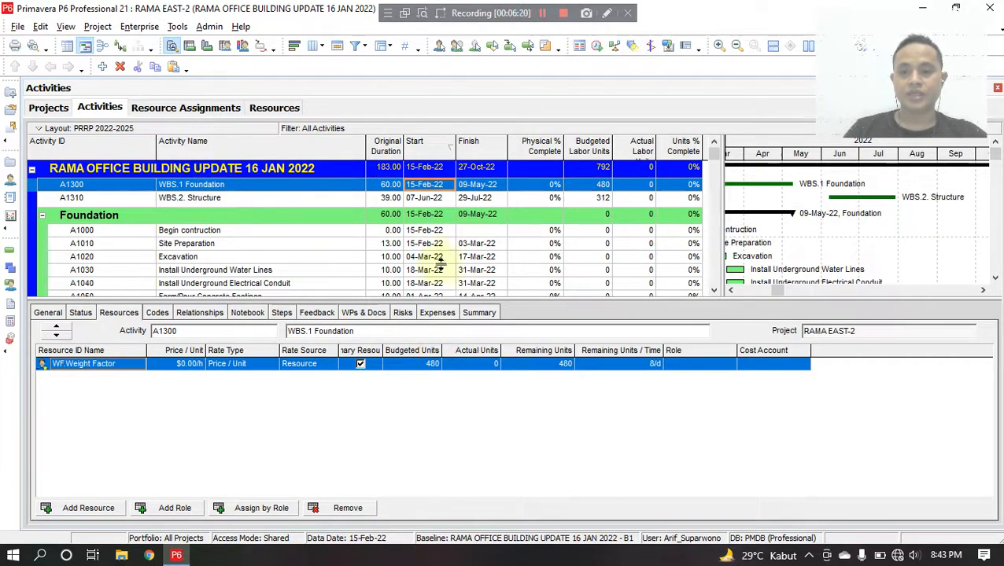
pyautogui.click(437, 371)
pyautogui.click(440, 370)
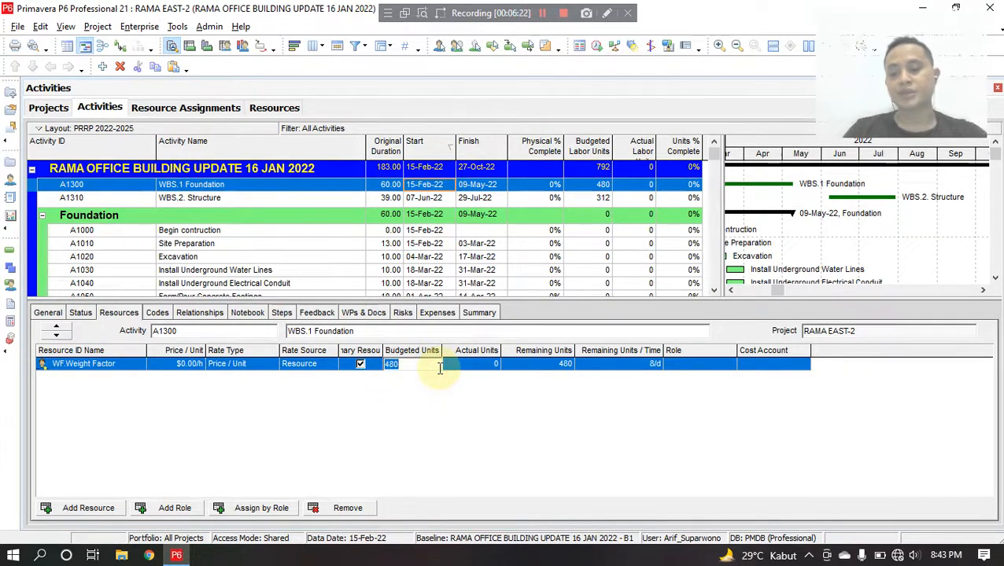
pyautogui.write('100')
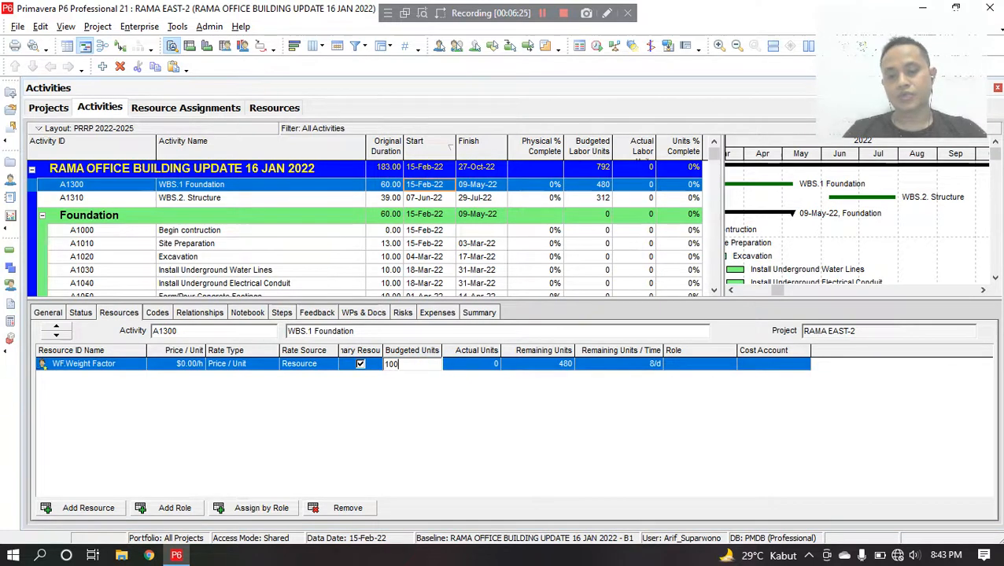
pyautogui.press('Return')
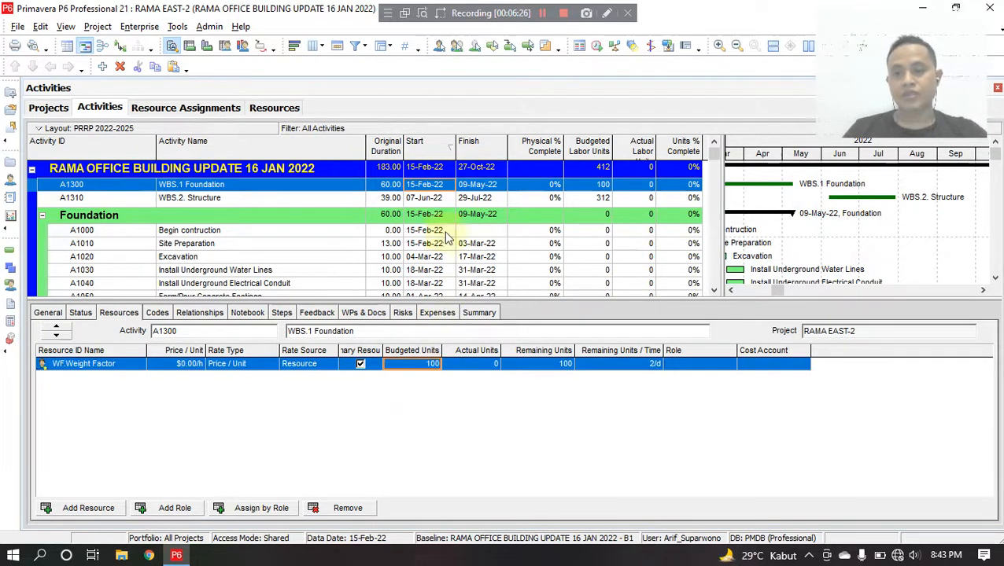
# Step: Set the budgeted units of the Weight Factor resource on WBS.2. Structure to 300
pyautogui.click(443, 202)
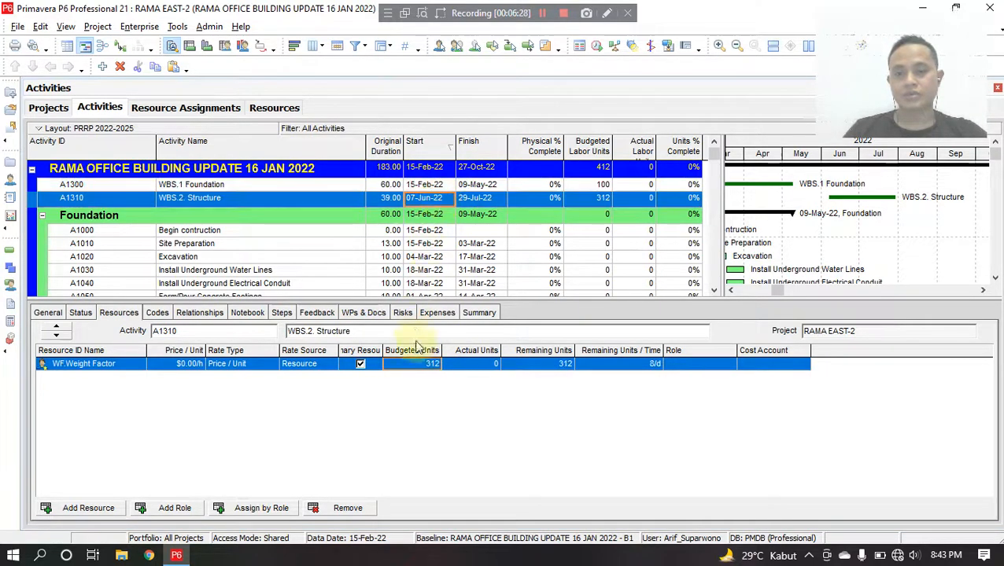
pyautogui.click(433, 366)
pyautogui.moveTo(433, 367); pyautogui.dragTo(383, 369)
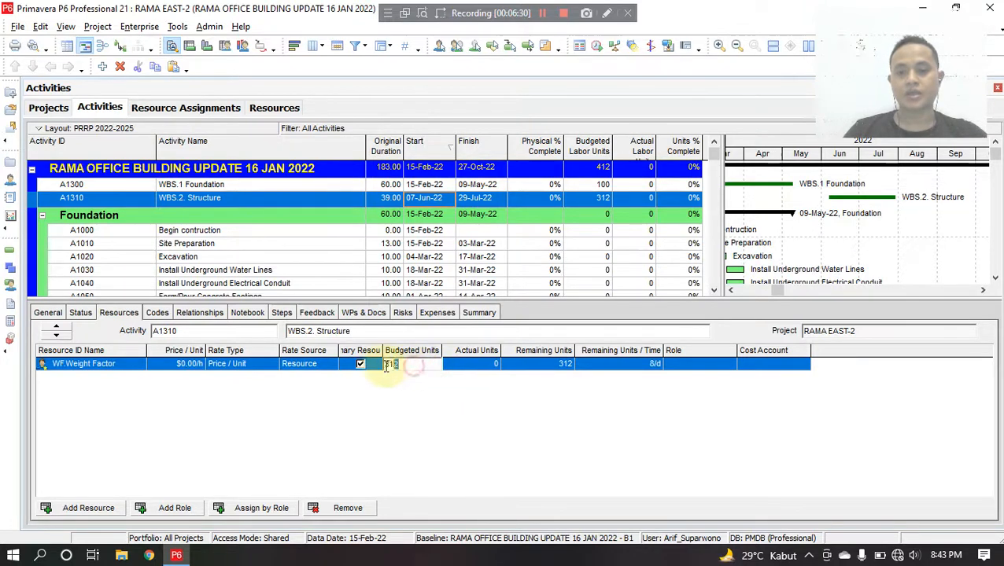
pyautogui.write('300')
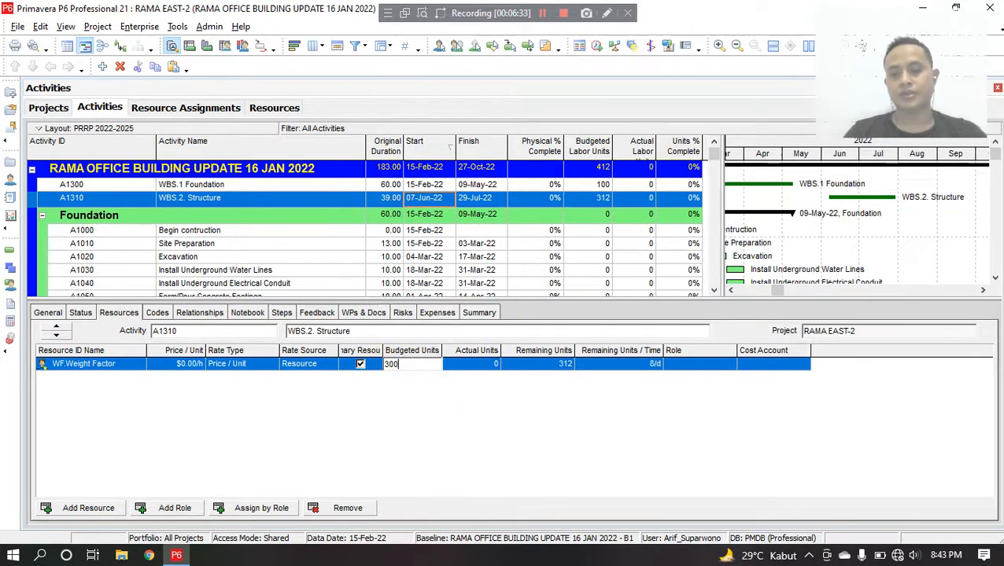
pyautogui.press('Return')
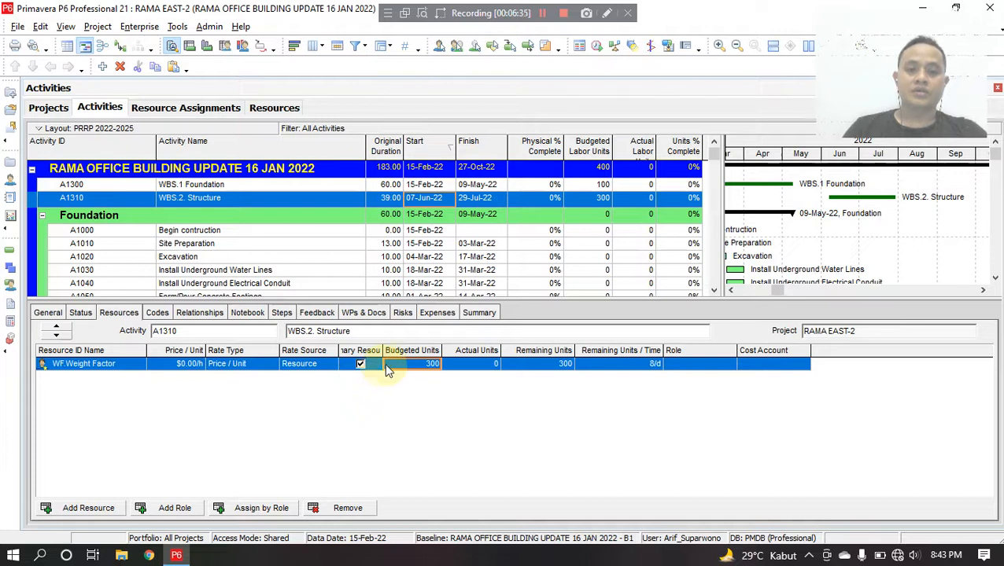
pyautogui.click(730, 290)
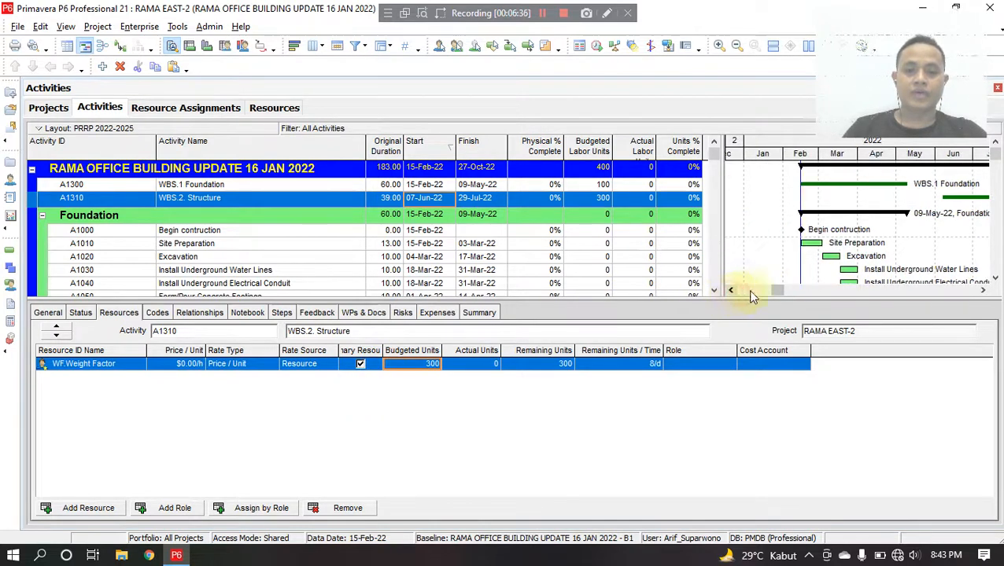
pyautogui.click(984, 291)
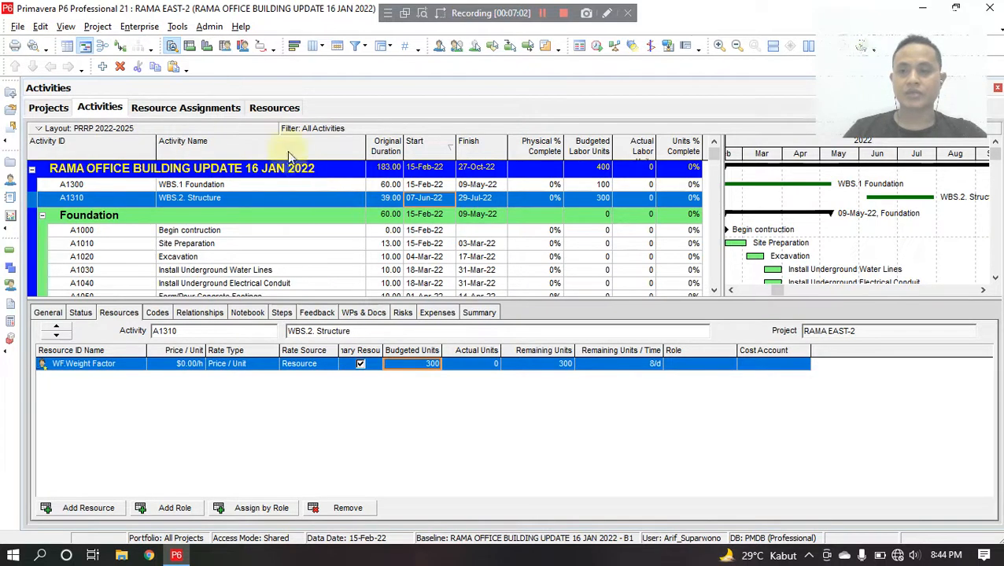
# Step: Open the project's resource assignments and look over the Weight Factor entries for WBS.1 Foundation and WBS.2. Structure
pyautogui.click(231, 113)
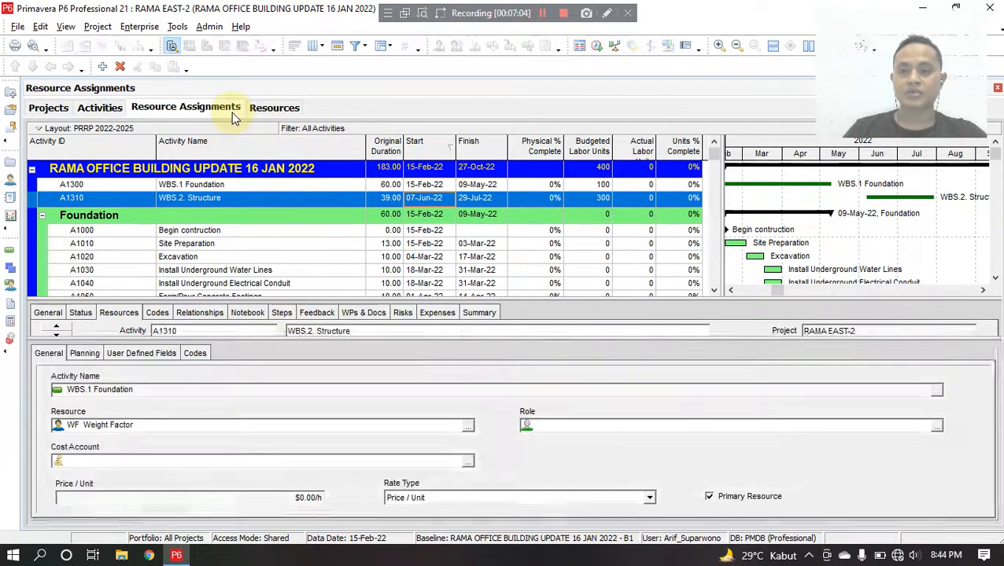
pyautogui.click(140, 28)
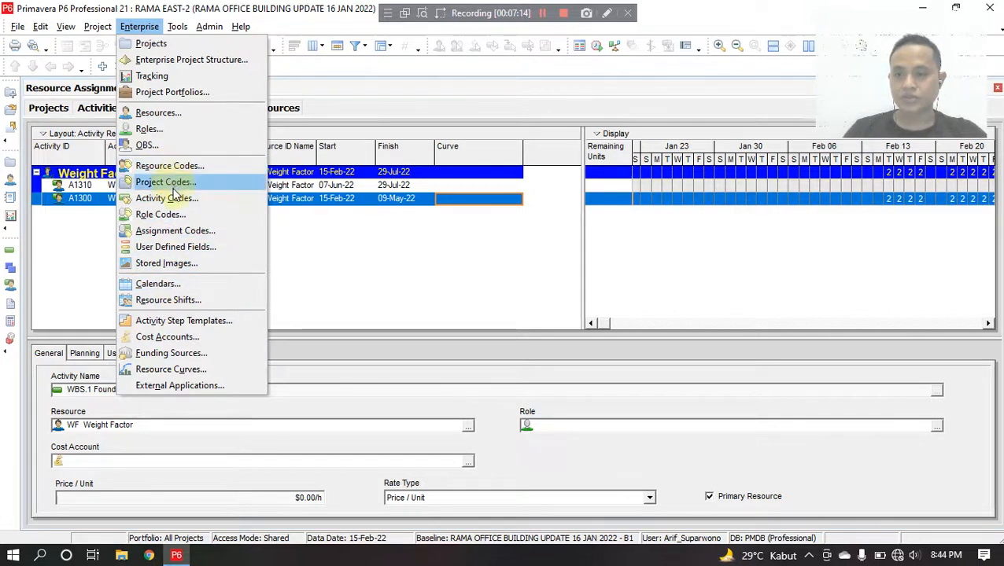
pyautogui.moveTo(98, 26)
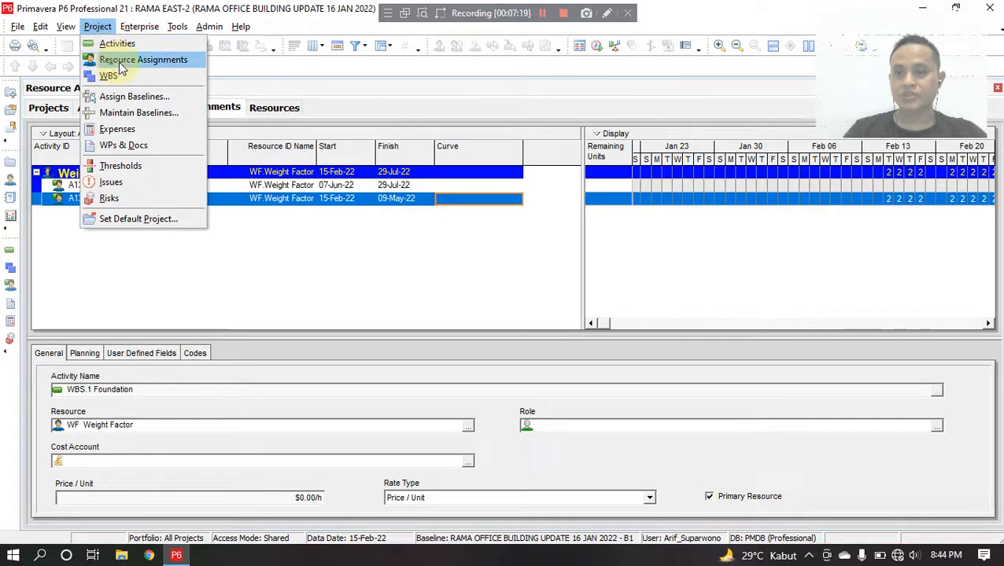
pyautogui.click(118, 62)
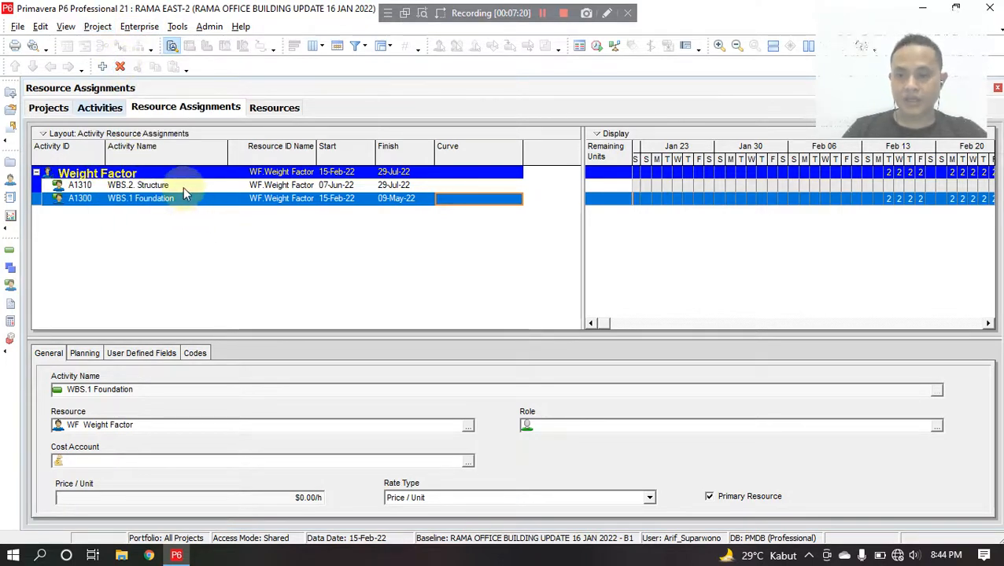
pyautogui.click(182, 187)
pyautogui.click(187, 200)
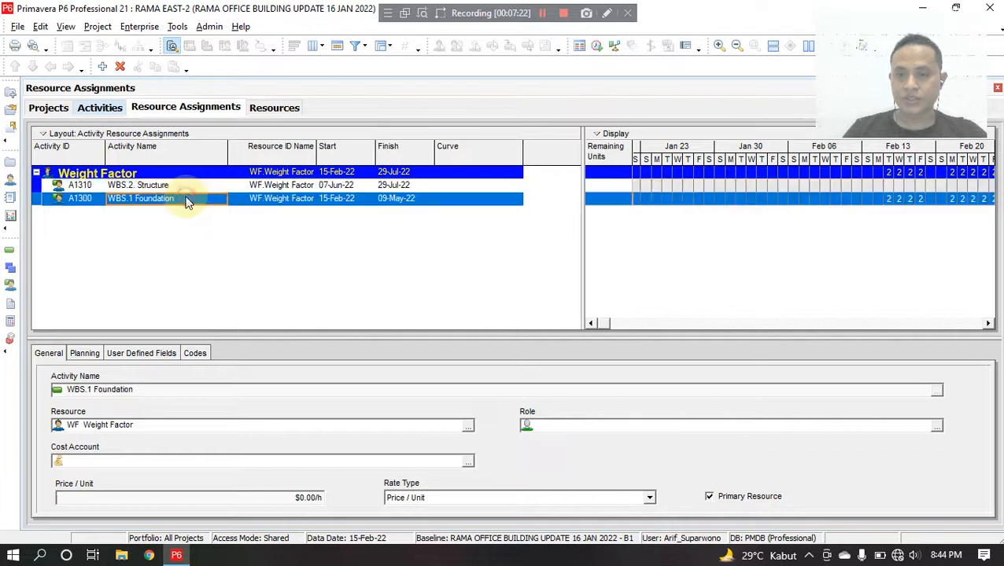
pyautogui.click(189, 187)
# Step: Show the Units column set in the resource assignments table and widen the table to include the Remaining Units column
pyautogui.rightClick(480, 153)
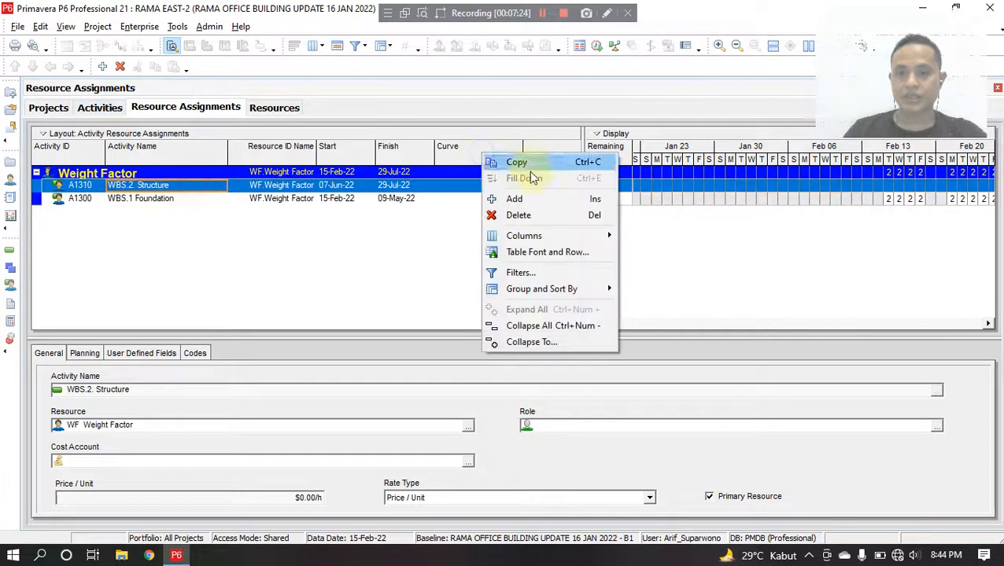
pyautogui.moveTo(555, 234)
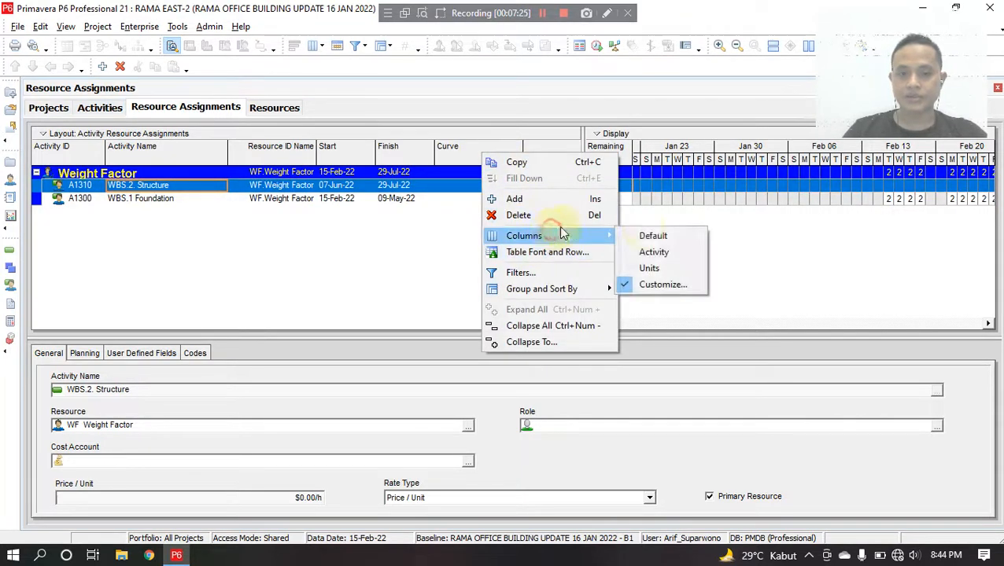
pyautogui.click(648, 269)
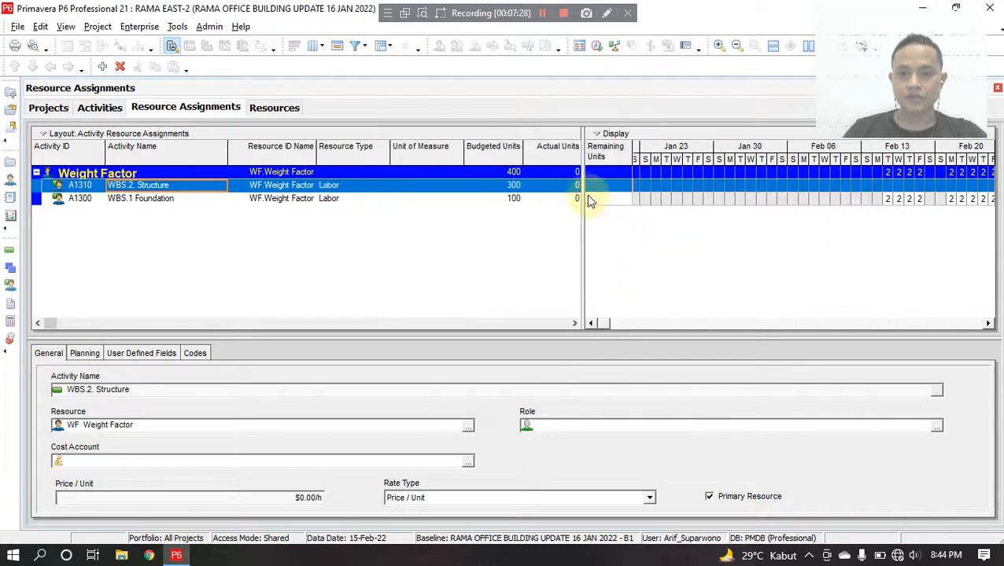
pyautogui.moveTo(584, 189); pyautogui.dragTo(692, 188)
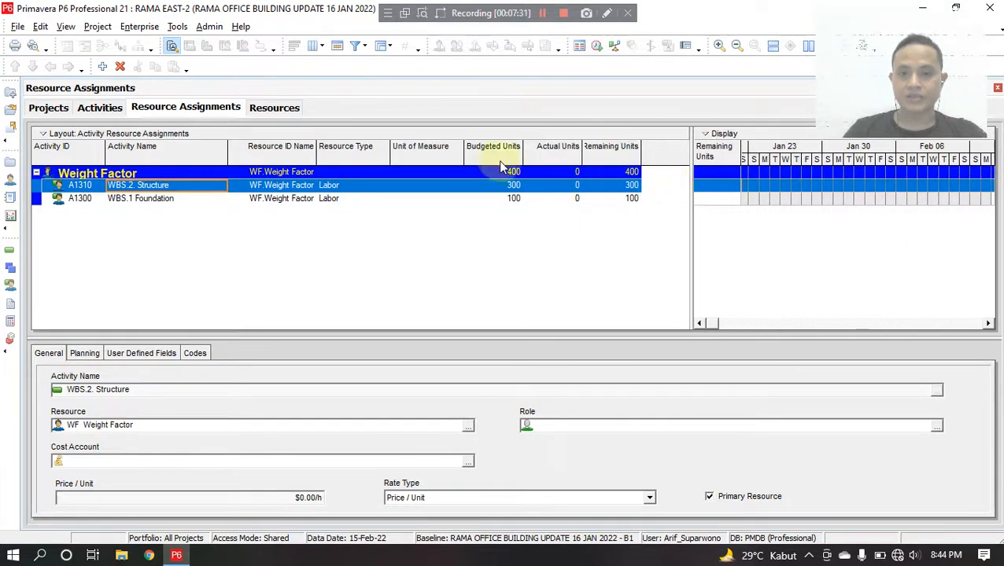
pyautogui.click(632, 198)
pyautogui.click(629, 187)
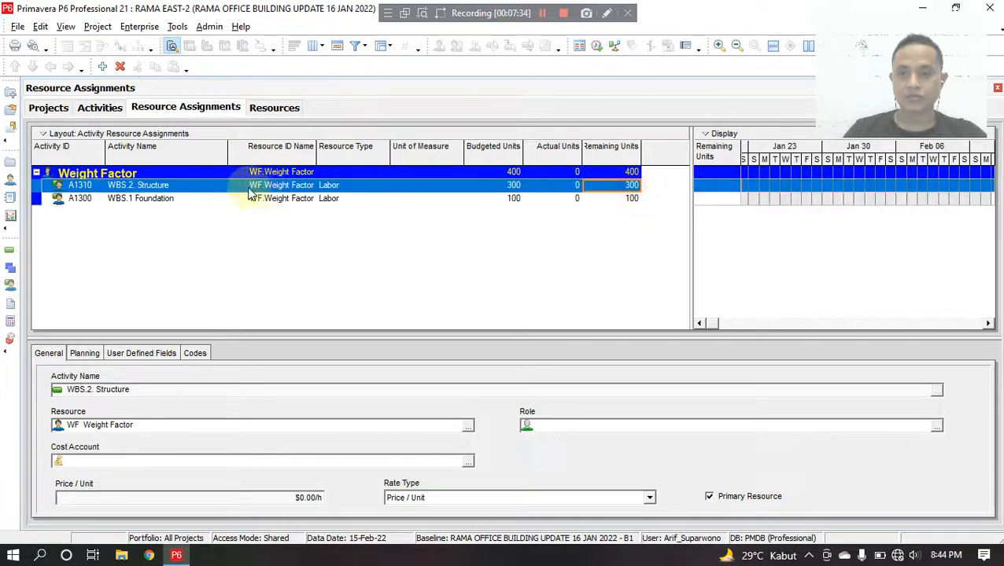
# Step: Sort the resource assignments by Activity ID, and add the Curve column to the table after Remaining Units
pyautogui.click(100, 156)
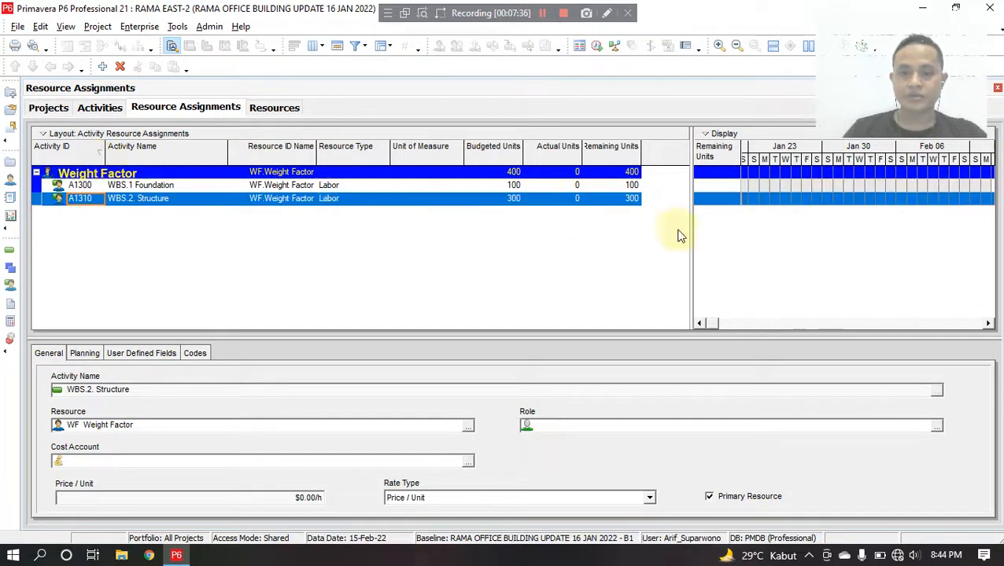
pyautogui.click(631, 186)
pyautogui.rightClick(619, 157)
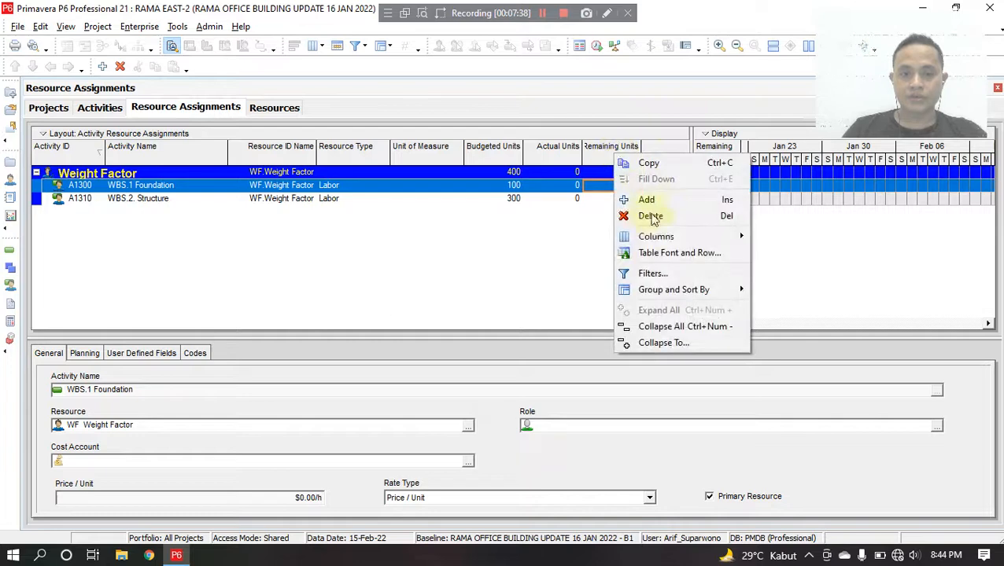
pyautogui.moveTo(653, 236)
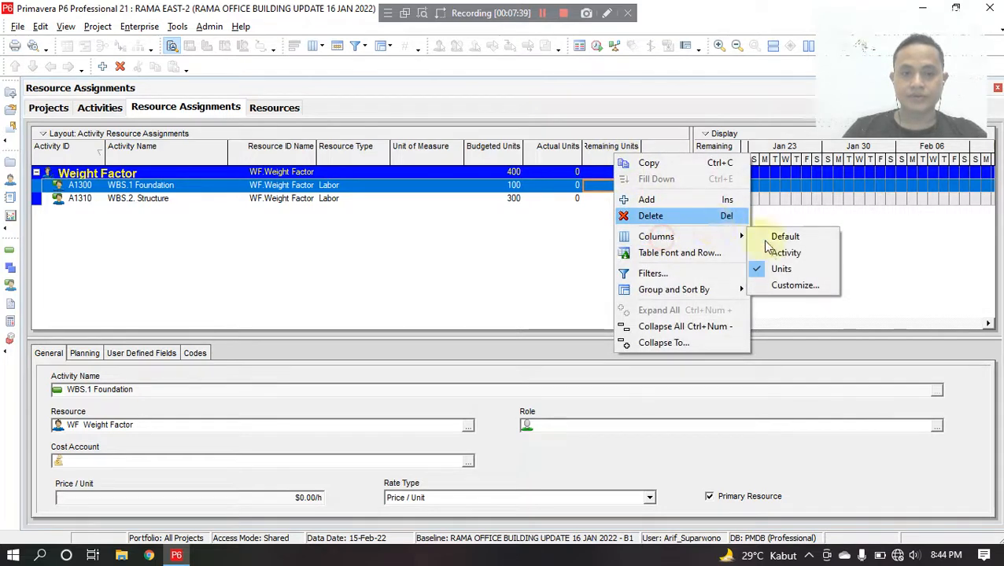
pyautogui.click(781, 288)
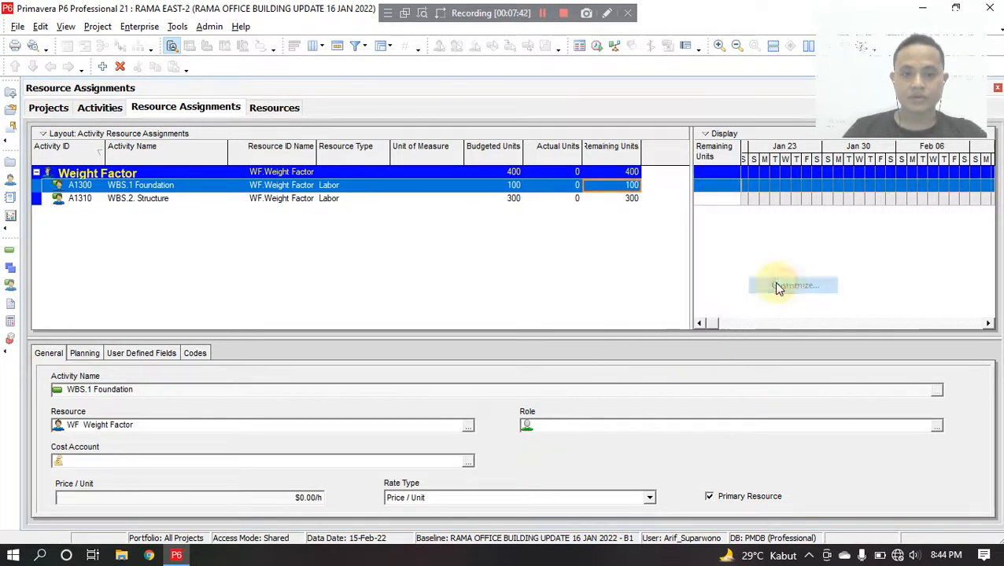
pyautogui.click(386, 237)
pyautogui.hotkey('ctrl', 'f')
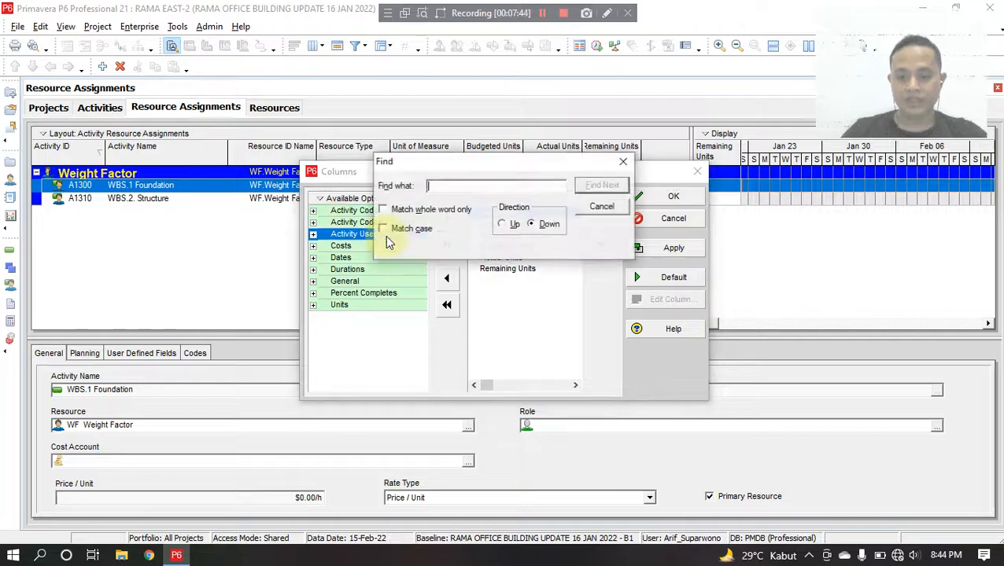
pyautogui.write('curve')
pyautogui.press('Return')
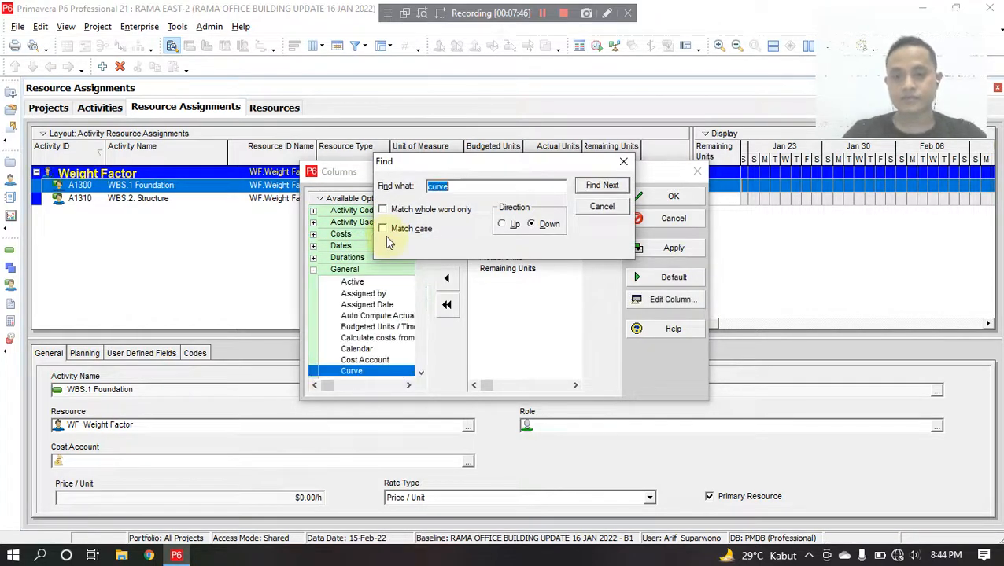
pyautogui.press('Escape')
pyautogui.click(447, 221)
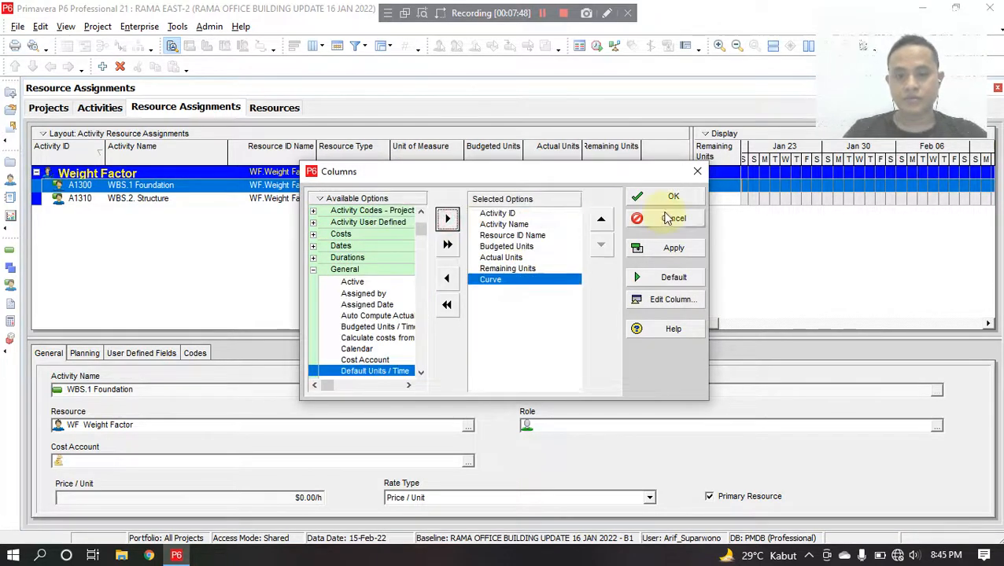
pyautogui.click(670, 198)
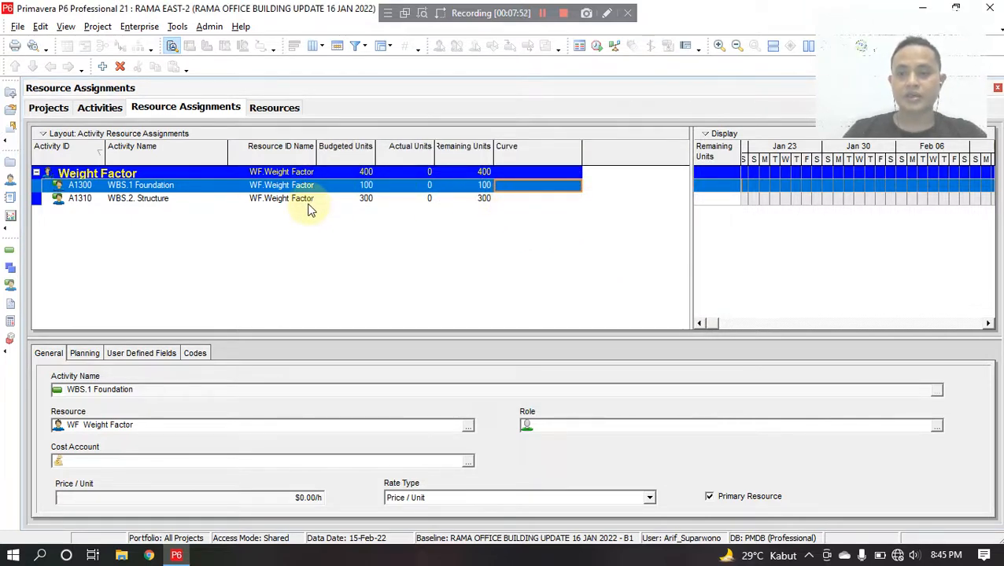
pyautogui.moveTo(317, 151); pyautogui.dragTo(332, 152)
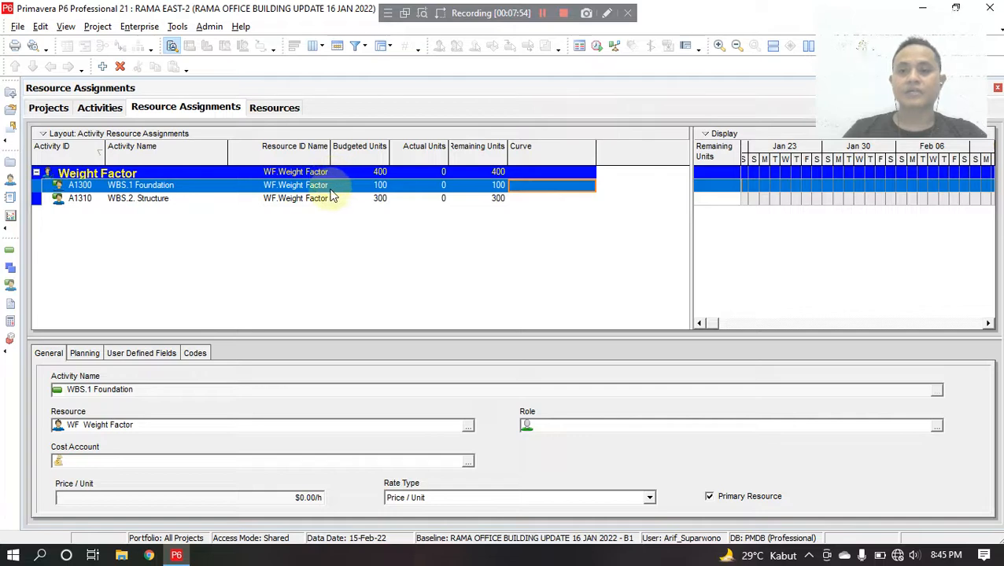
# Step: Assign the Bell Shaped resource curve to the Weight Factor assignment of WBS.1 Foundation
pyautogui.click(591, 187)
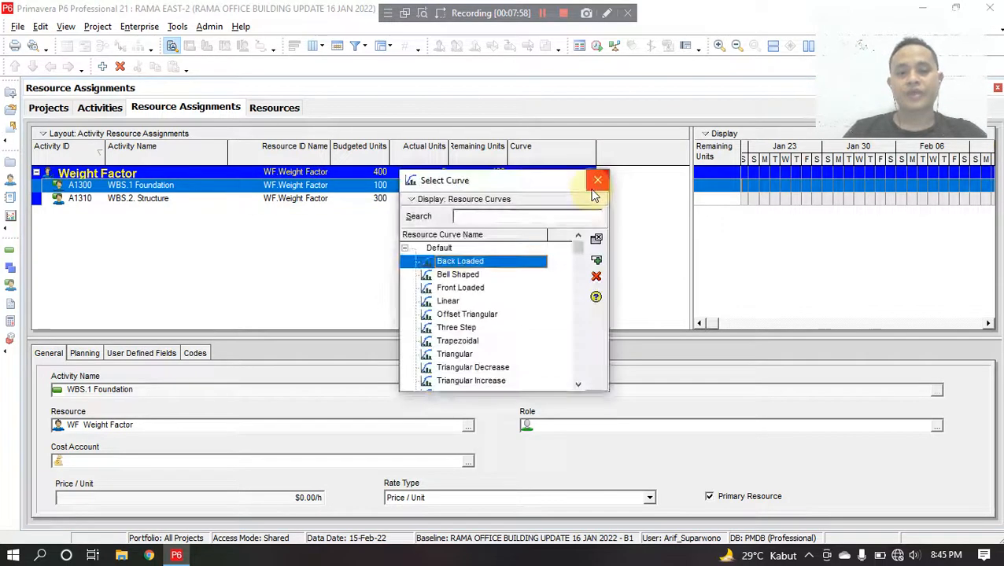
pyautogui.click(460, 275)
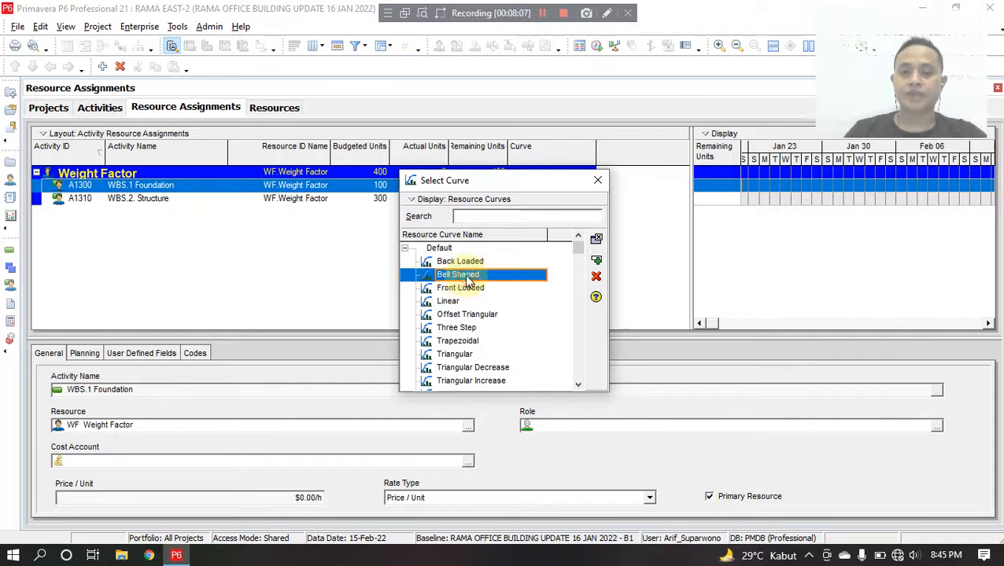
pyautogui.click(596, 263)
# Step: Assign the Front Loaded resource curve to the Weight Factor assignment of WBS.2. Structure
pyautogui.click(572, 202)
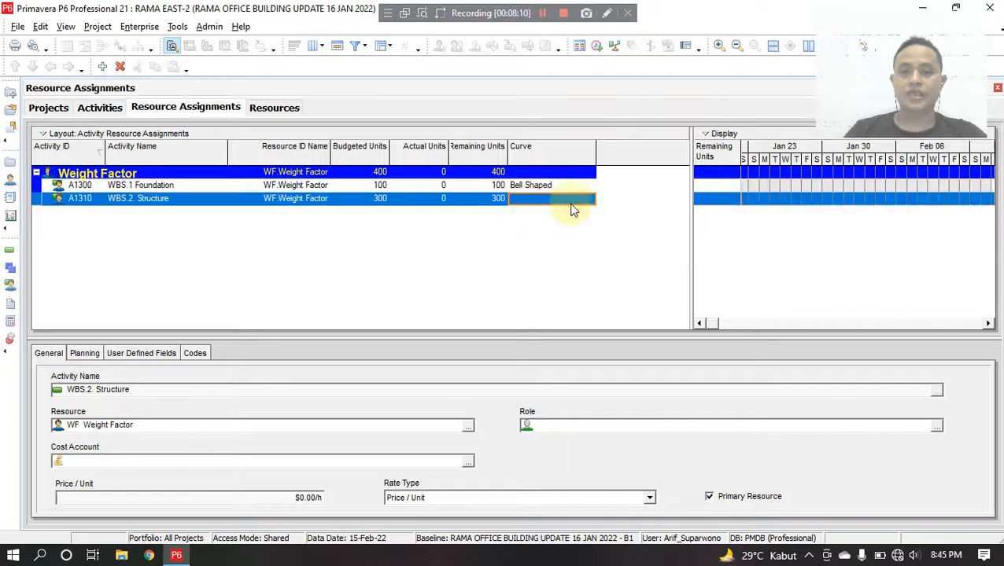
pyautogui.click(585, 198)
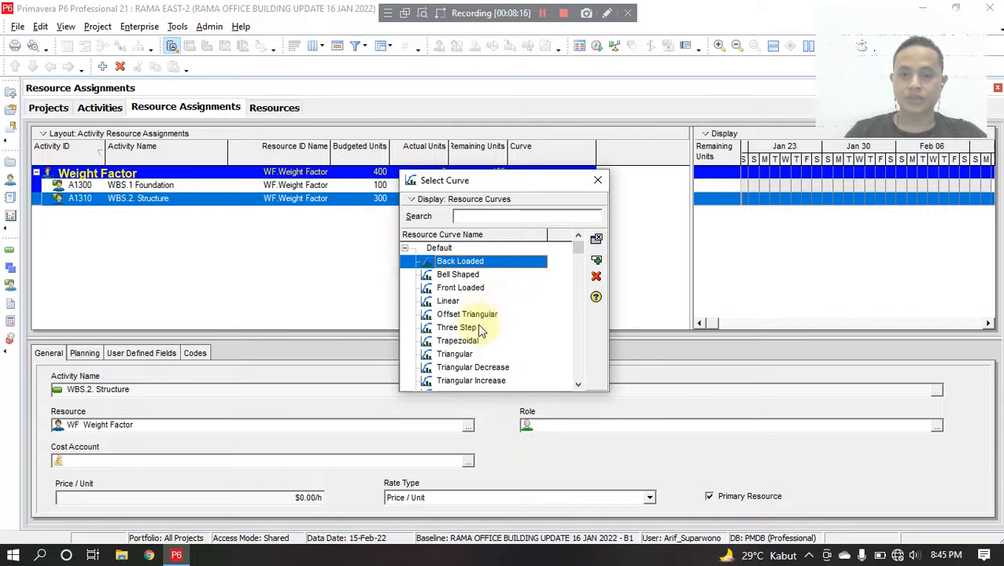
pyautogui.click(475, 279)
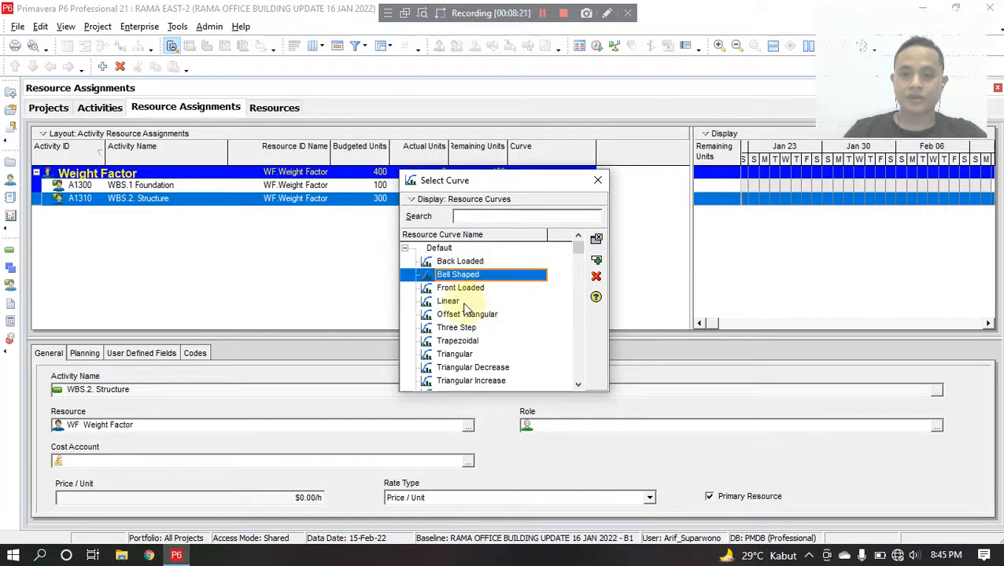
pyautogui.click(470, 289)
pyautogui.click(596, 261)
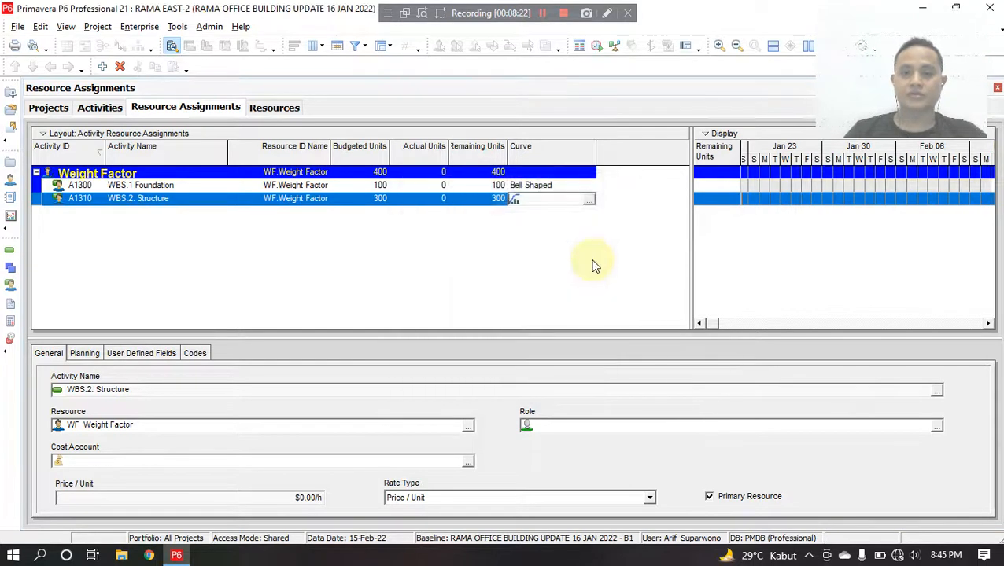
pyautogui.click(551, 187)
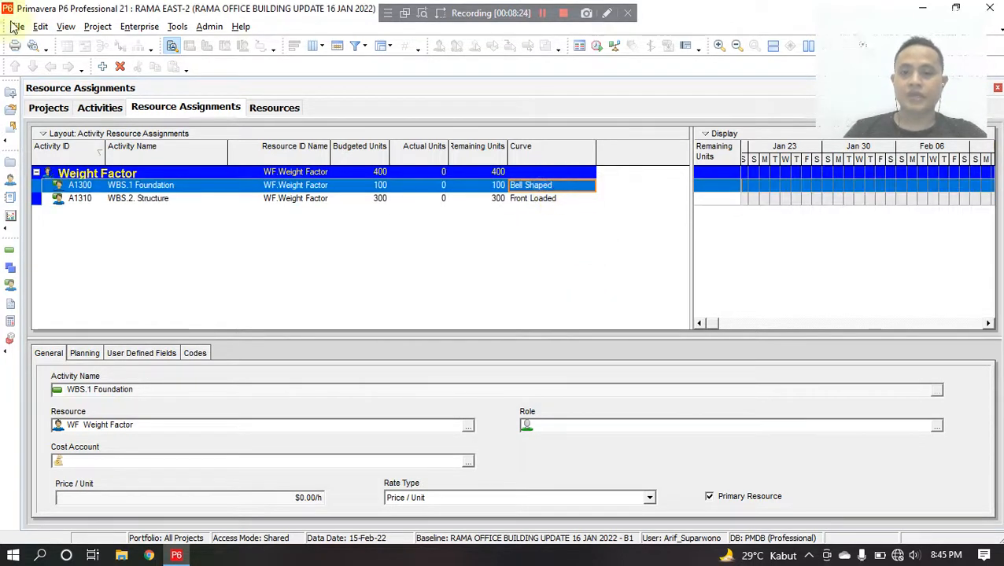
# Step: Add a global resource curve copied from Bell Shaped and name it Construction
pyautogui.click(127, 27)
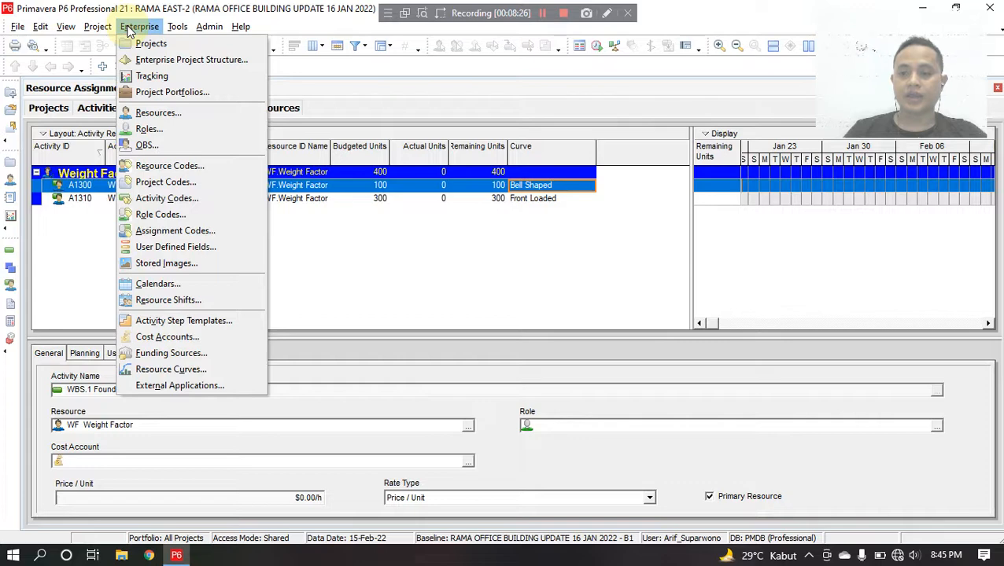
pyautogui.click(170, 369)
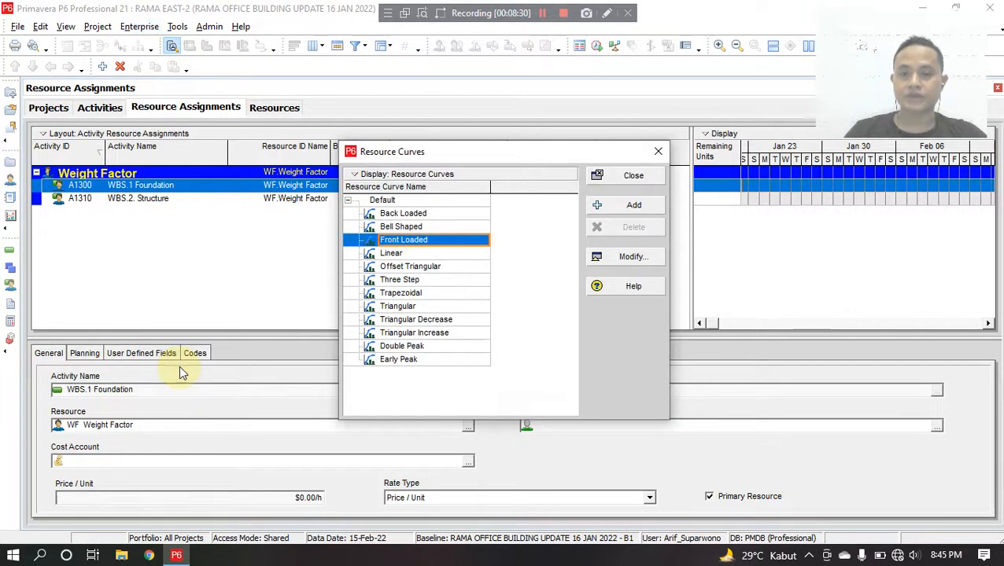
pyautogui.click(599, 208)
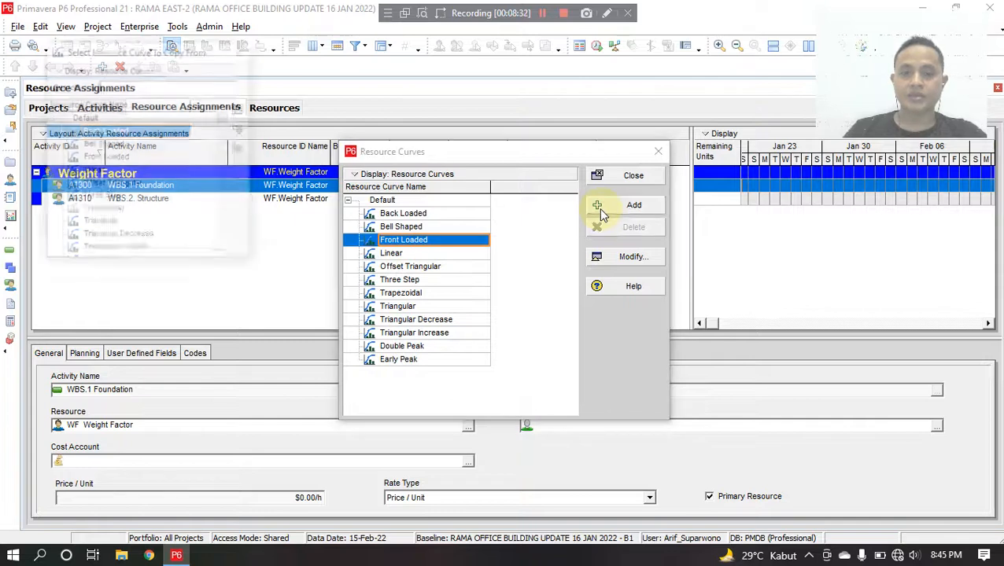
pyautogui.moveTo(142, 50); pyautogui.dragTo(413, 34)
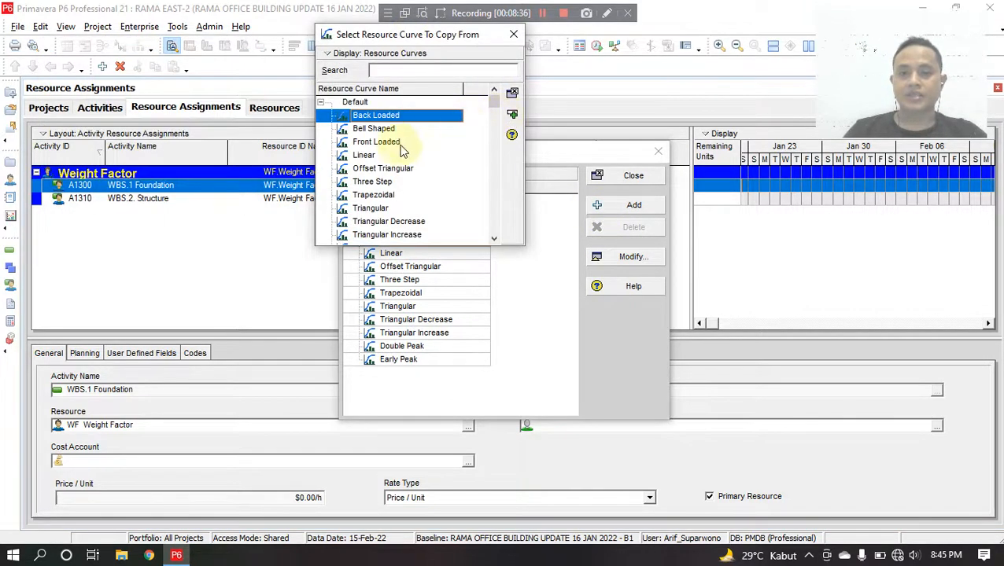
pyautogui.click(386, 168)
pyautogui.scroll(-1, 396, 224)
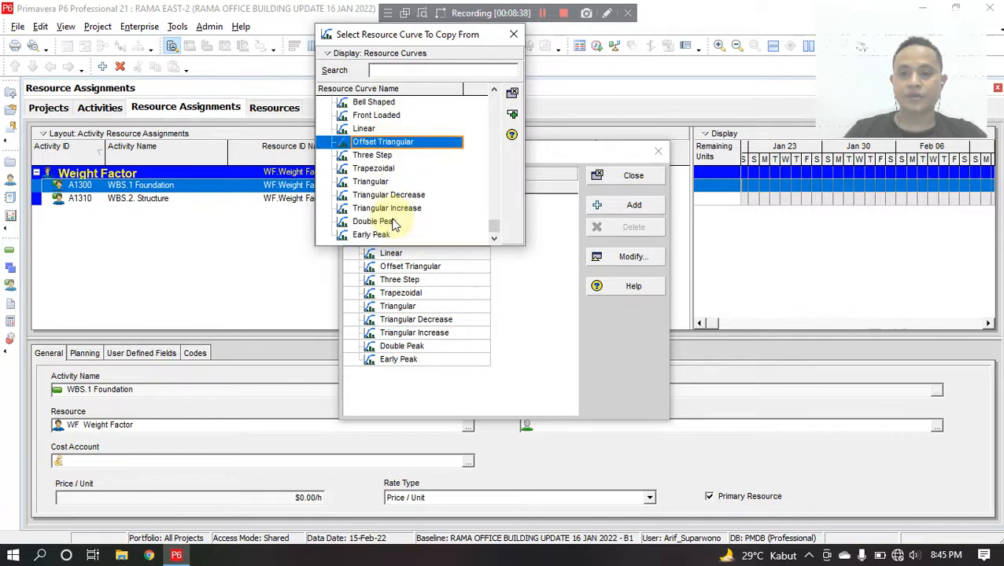
pyautogui.scroll(1, 385, 220)
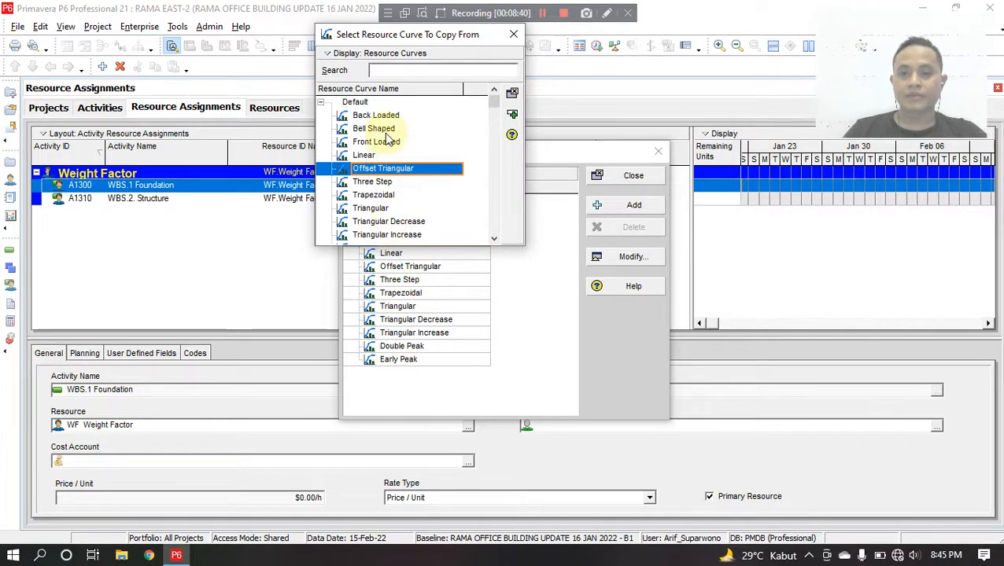
pyautogui.click(381, 128)
pyautogui.click(512, 114)
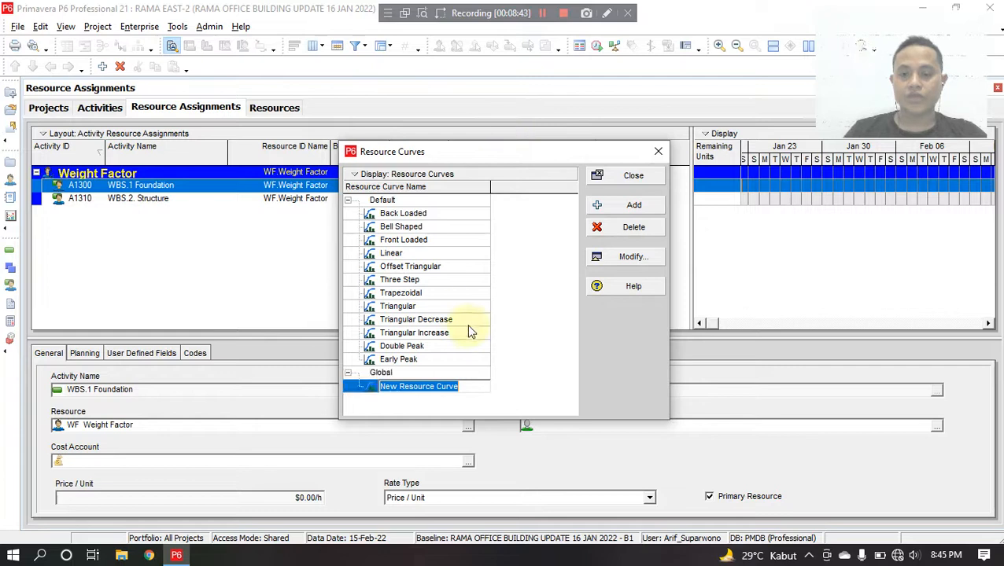
pyautogui.write('Cons')
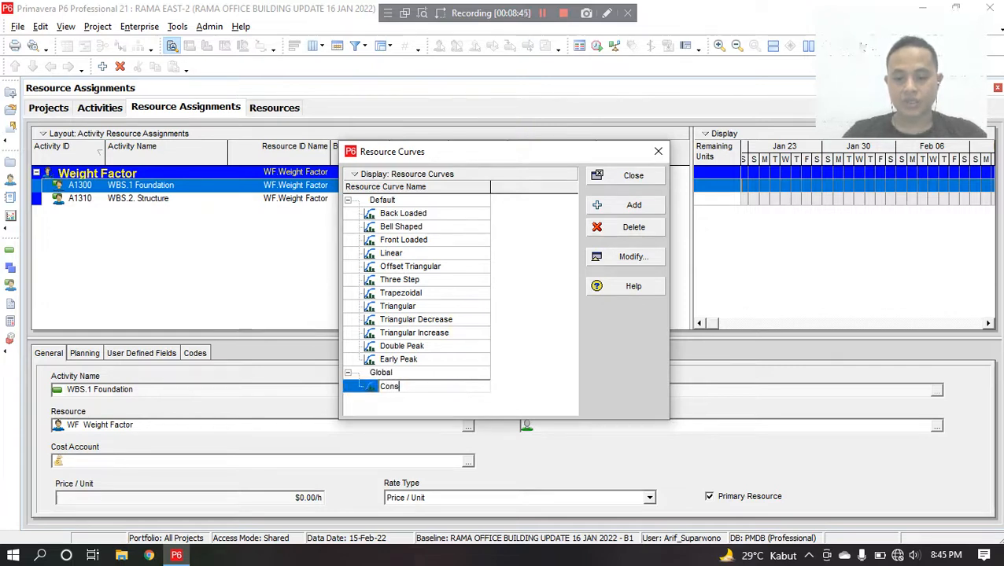
pyautogui.write('truction')
pyautogui.press('Return')
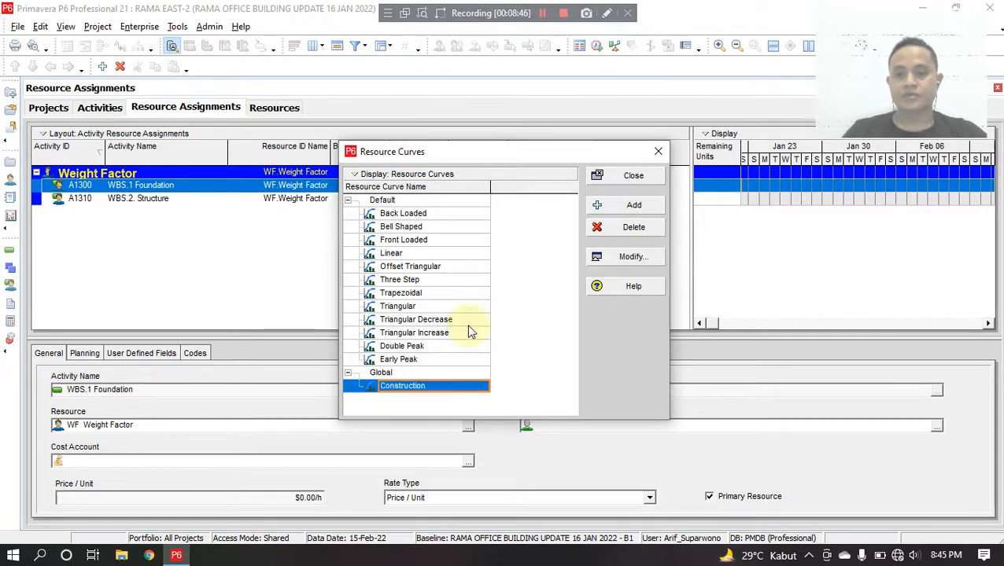
# Step: Add another global resource curve copied from Front Loaded and name it Engineering
pyautogui.click(627, 208)
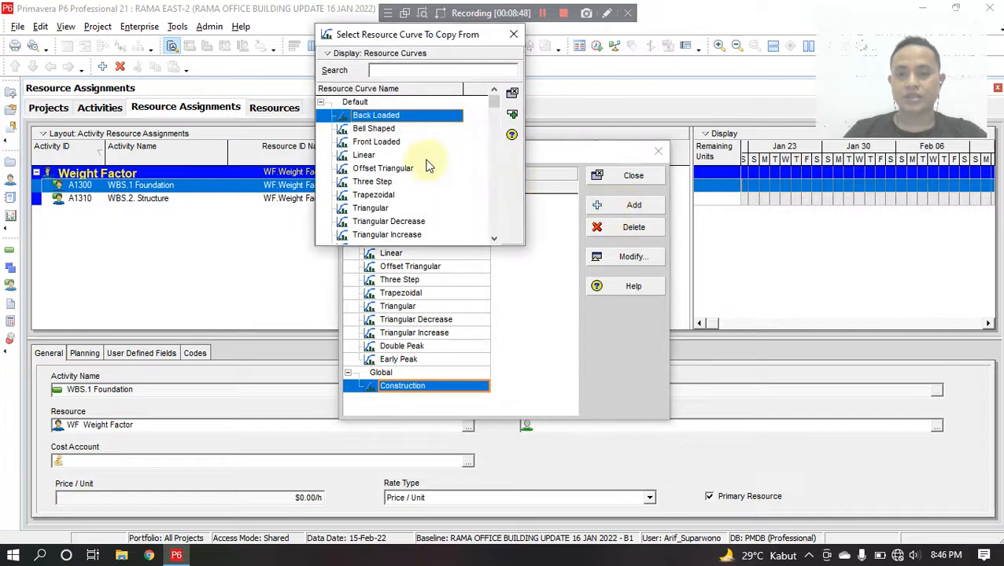
pyautogui.click(391, 129)
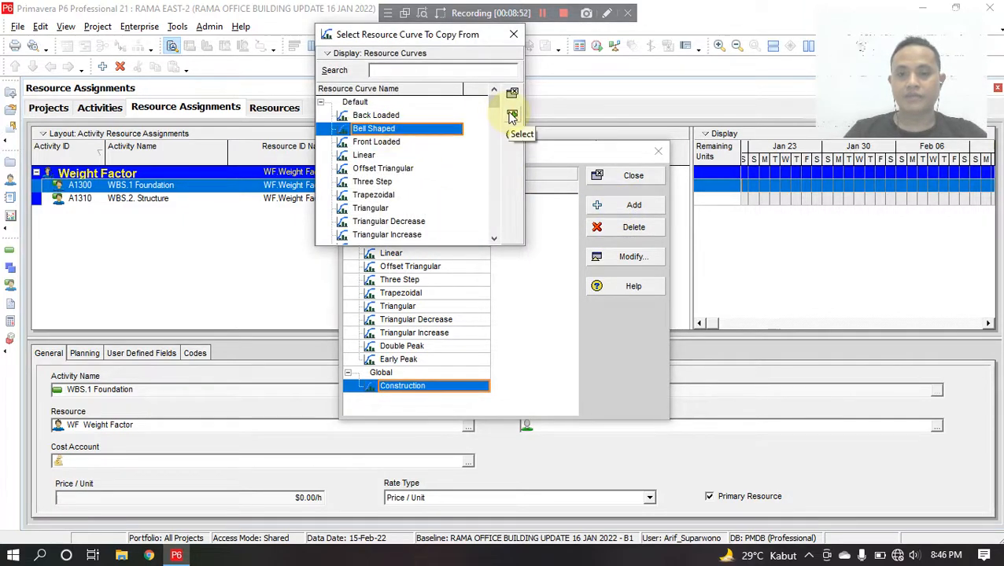
pyautogui.click(383, 223)
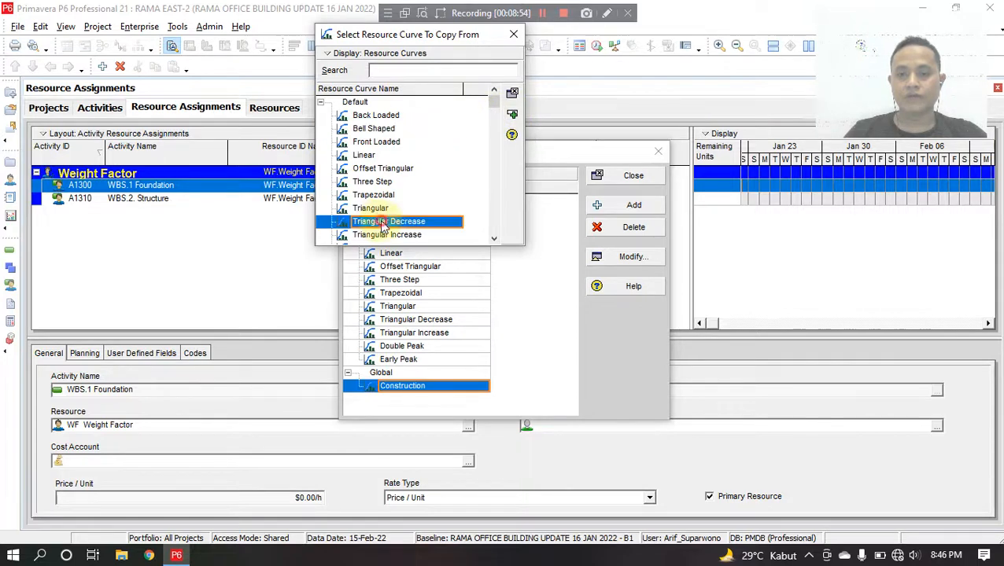
pyautogui.click(383, 143)
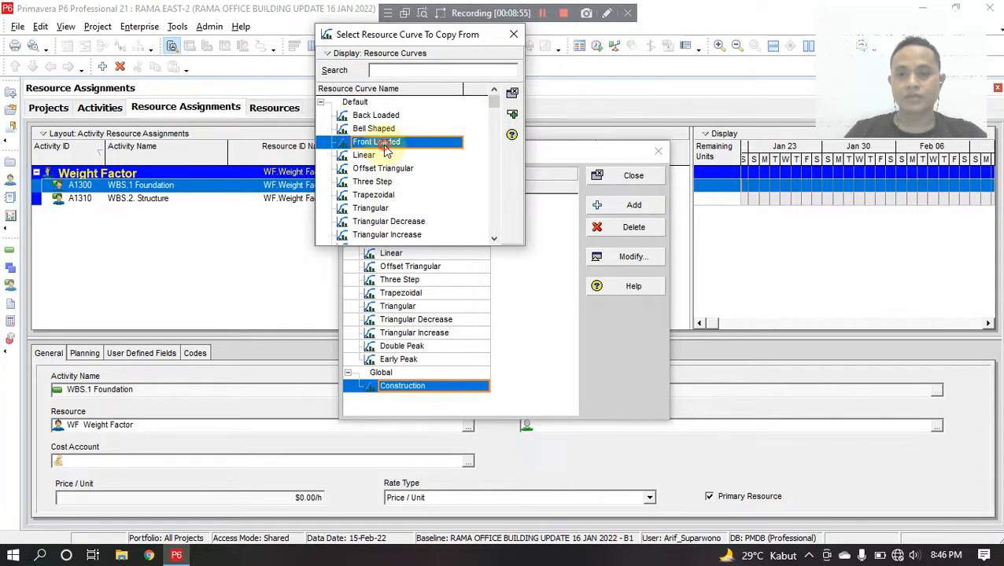
pyautogui.click(512, 117)
pyautogui.write('Engineer')
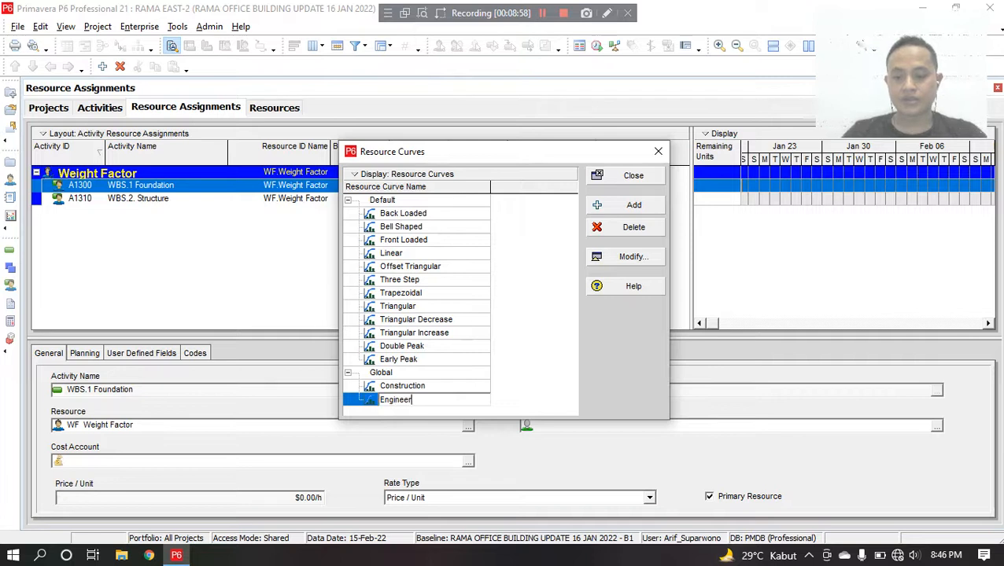
pyautogui.write('ing')
pyautogui.press('Return')
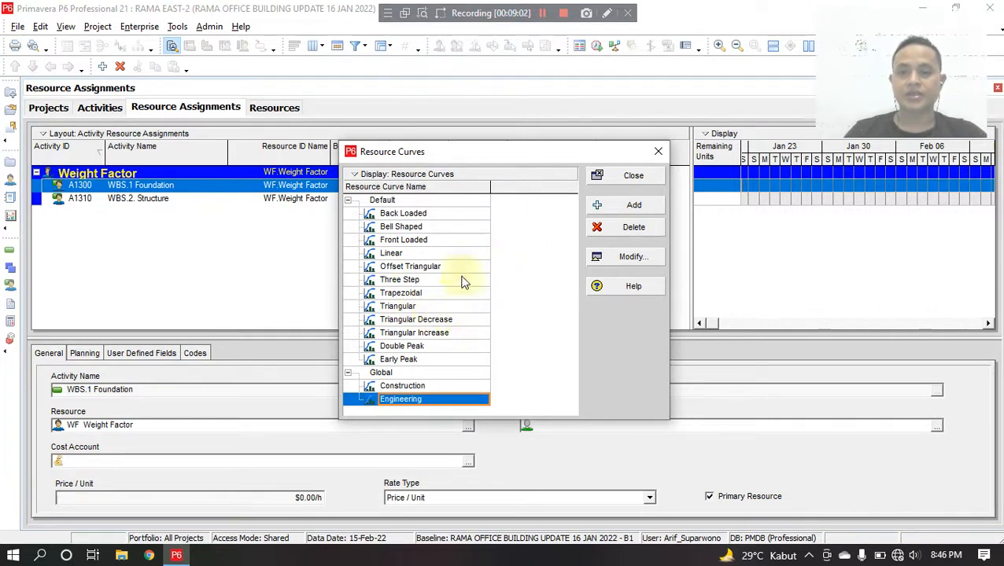
# Step: Examine the Construction curve's value distribution over the duration, and leave it without making changes
pyautogui.click(422, 386)
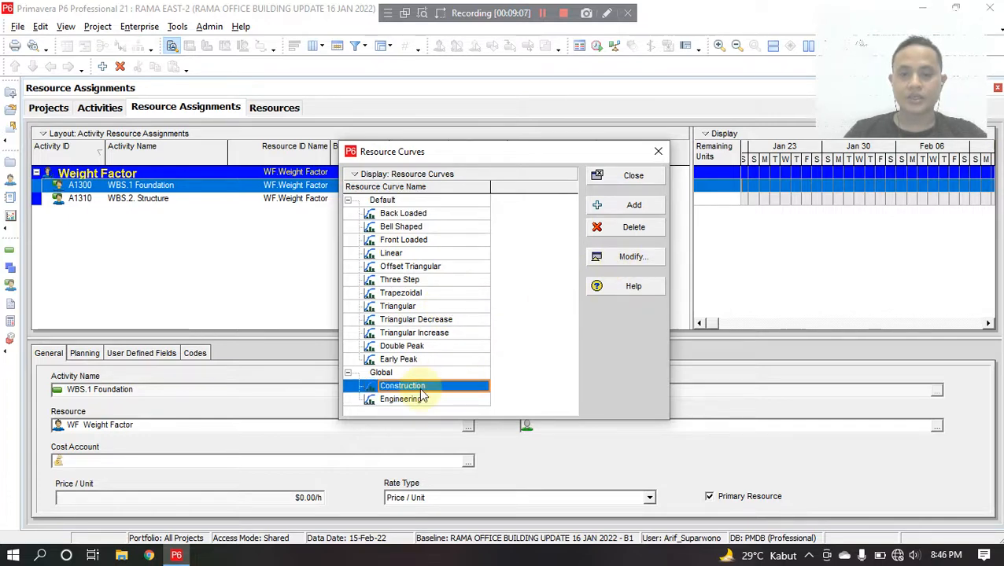
pyautogui.click(600, 256)
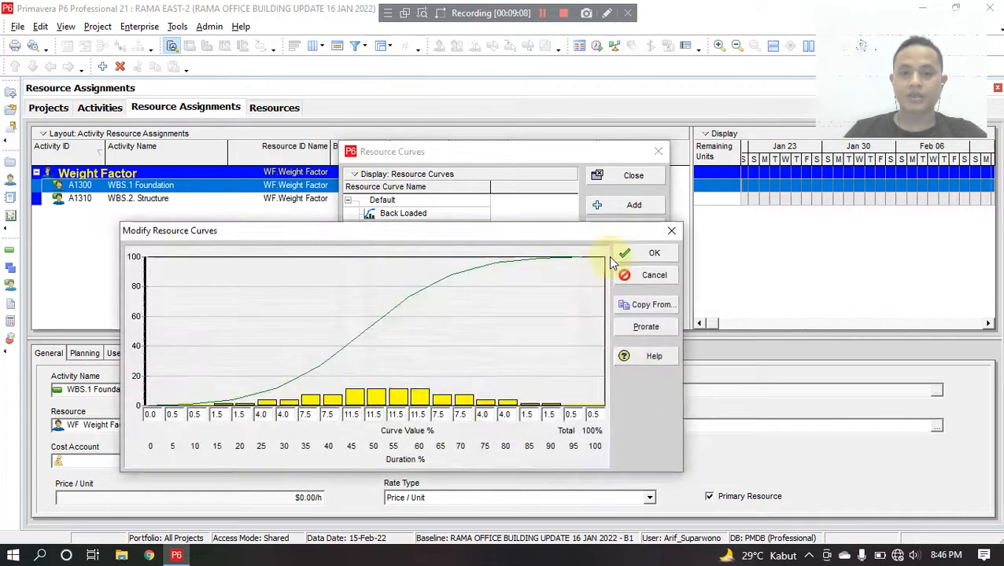
pyautogui.moveTo(594, 234); pyautogui.dragTo(633, 137)
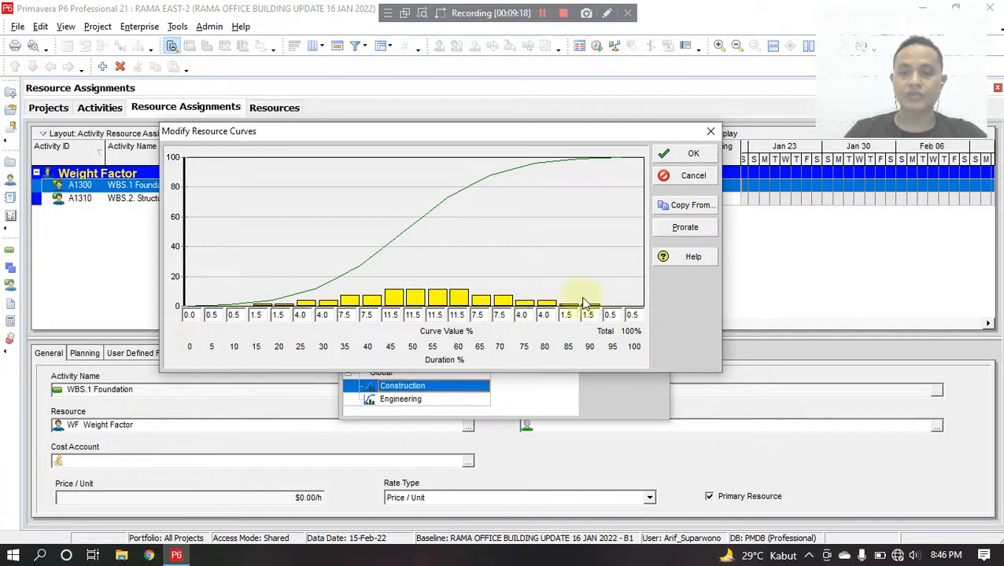
pyautogui.click(670, 174)
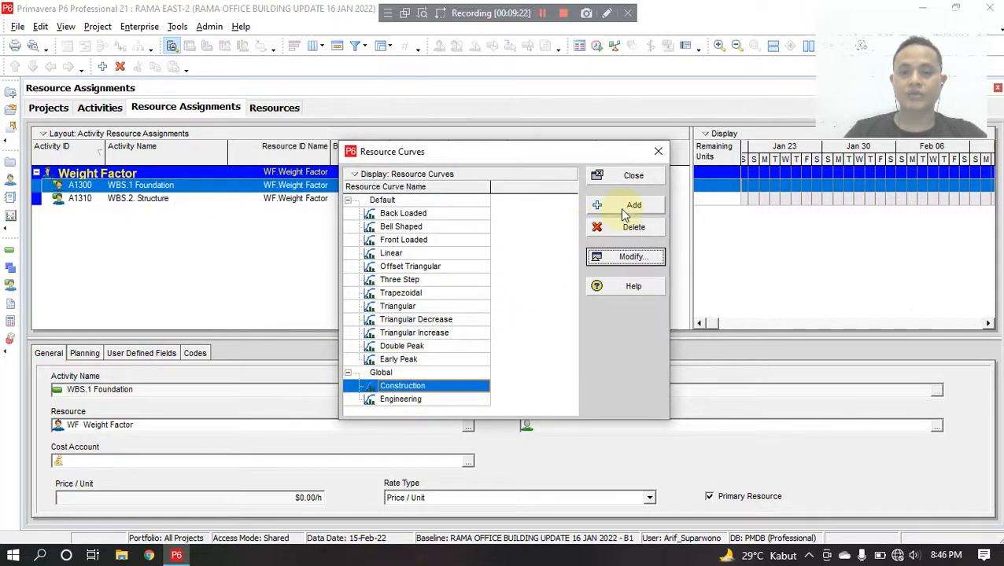
# Step: Close the resource curves and display the activity usage profile for all activities beneath the activity list
pyautogui.click(631, 176)
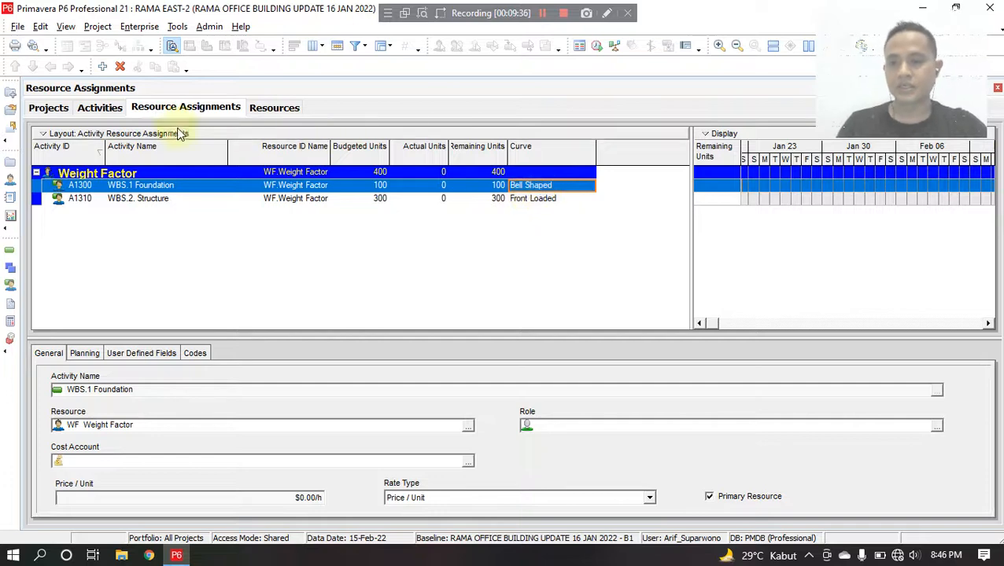
pyautogui.click(110, 111)
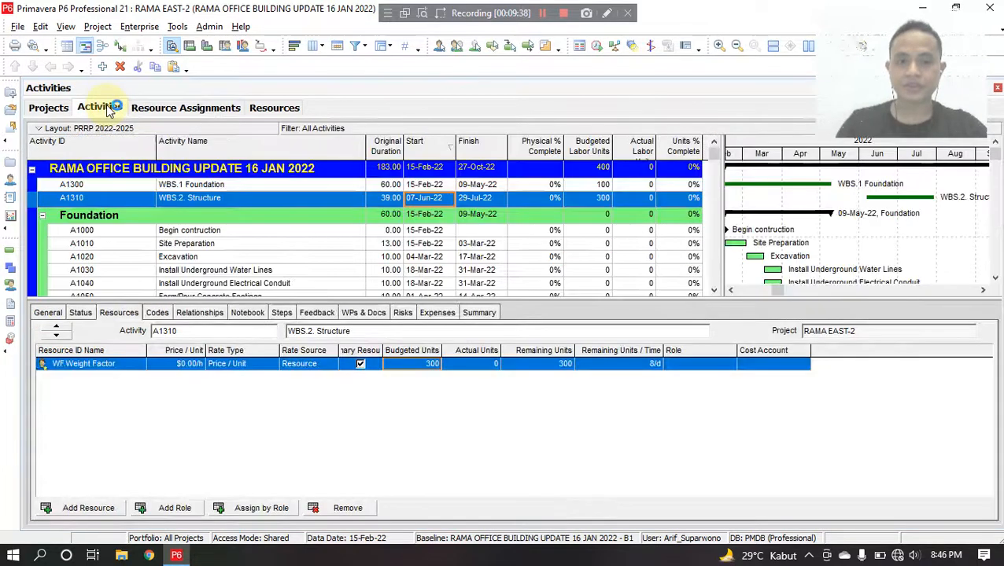
pyautogui.click(730, 290)
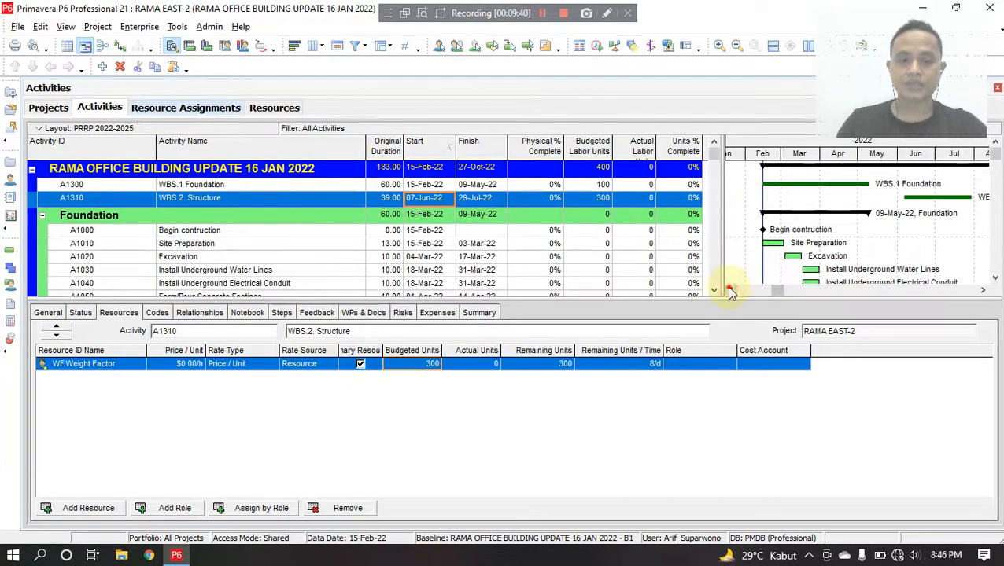
pyautogui.click(730, 290)
pyautogui.click(982, 290)
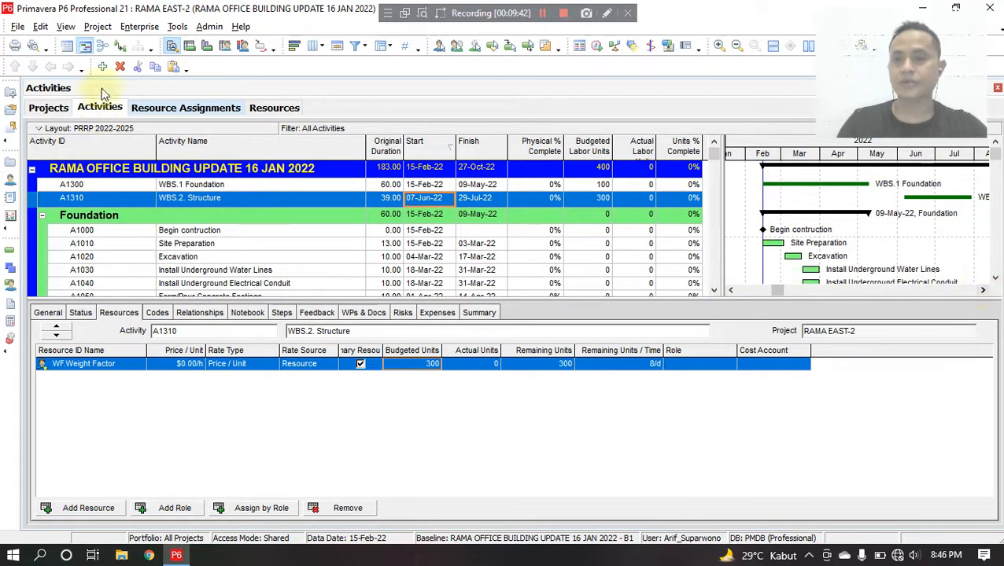
pyautogui.click(209, 49)
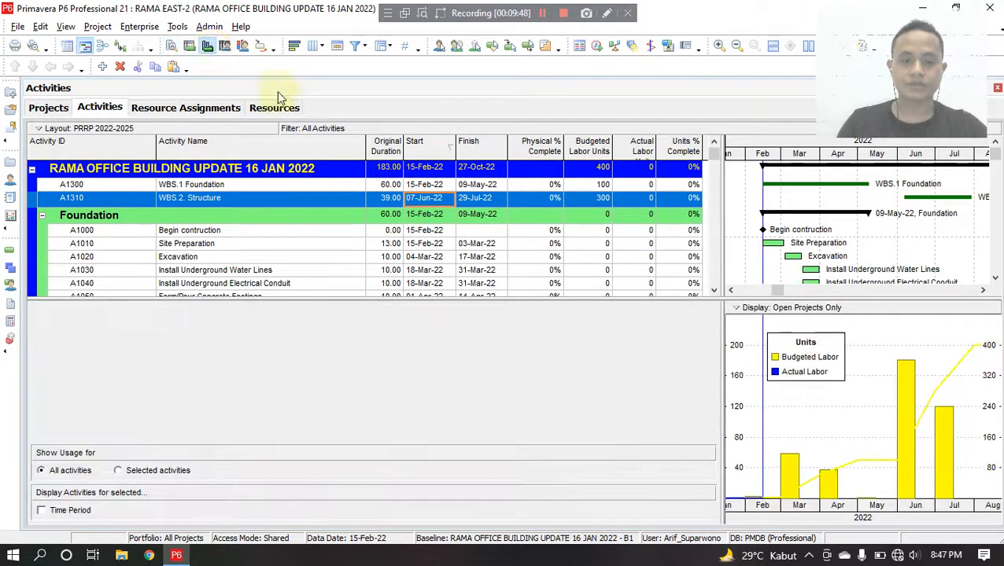
pyautogui.moveTo(722, 290); pyautogui.dragTo(642, 290)
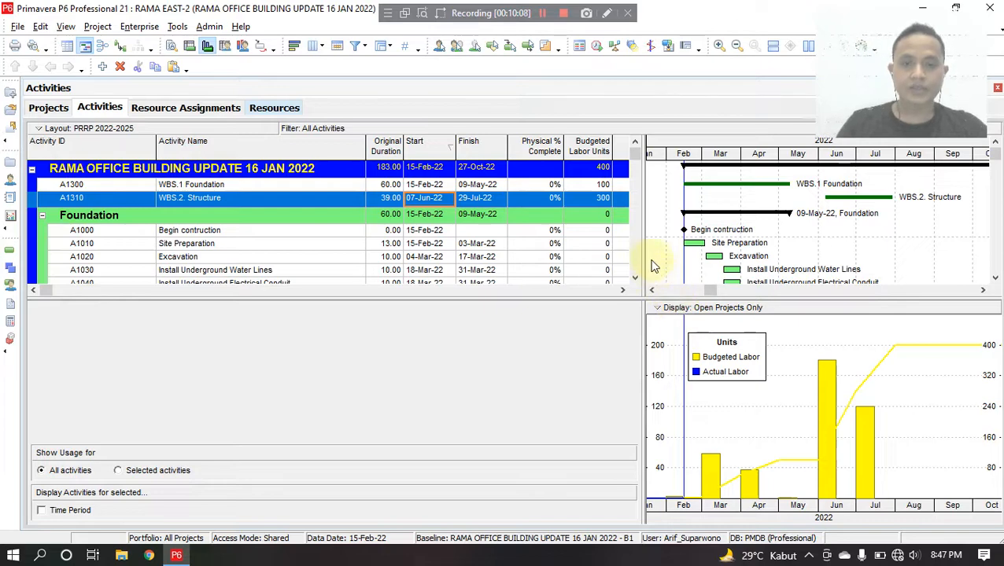
pyautogui.moveTo(644, 248); pyautogui.dragTo(728, 247)
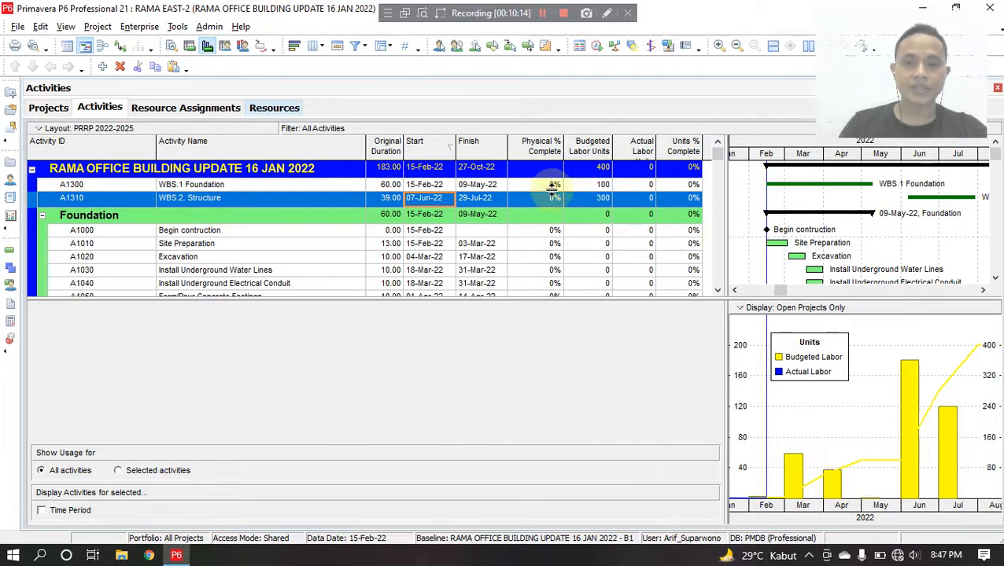
# Step: Examine the physical percent complete, budgeted units, actual units and units percent complete of WBS.1 Foundation
pyautogui.click(263, 230)
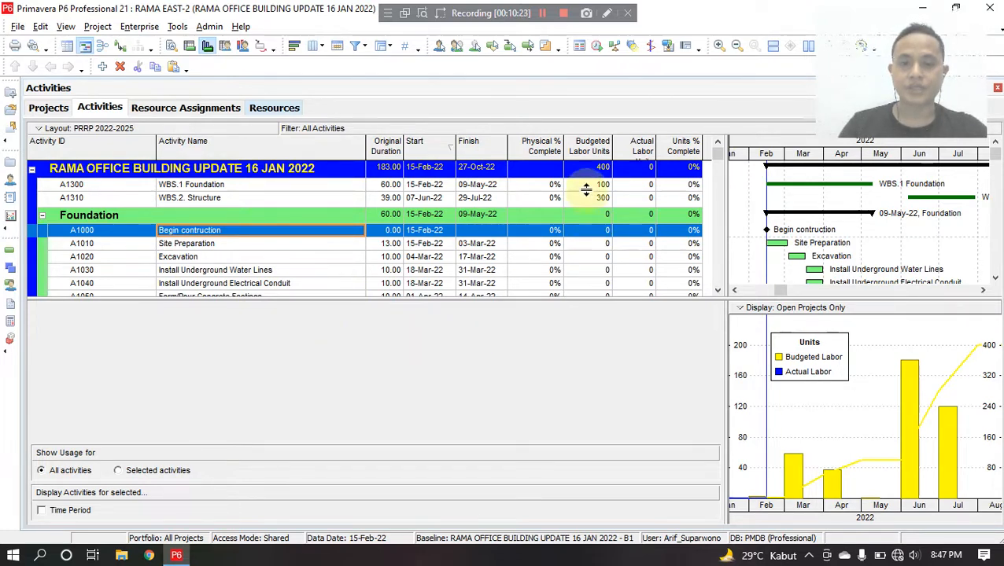
pyautogui.click(557, 186)
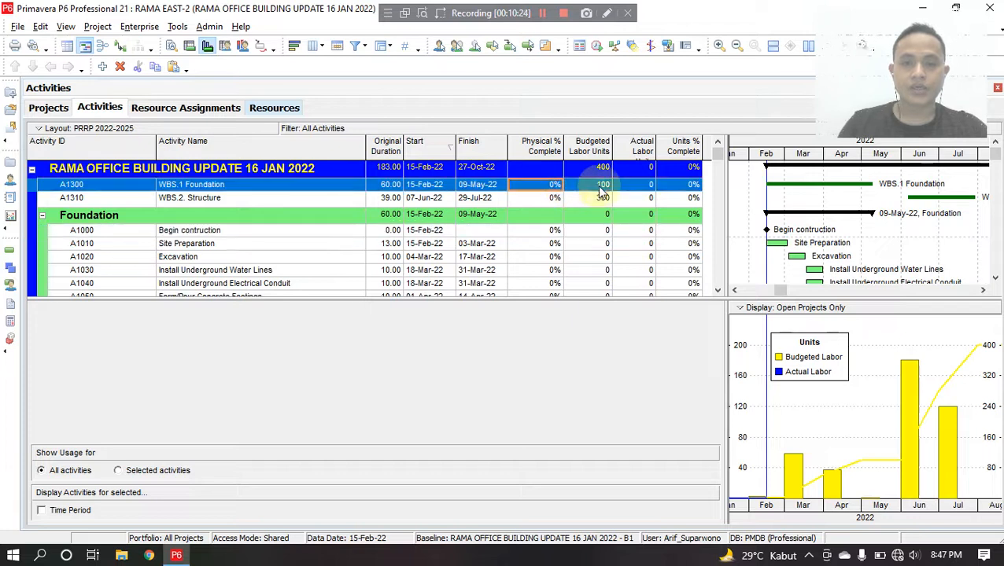
pyautogui.press('Tab')
pyautogui.press('Tab')
pyautogui.press('Tab')
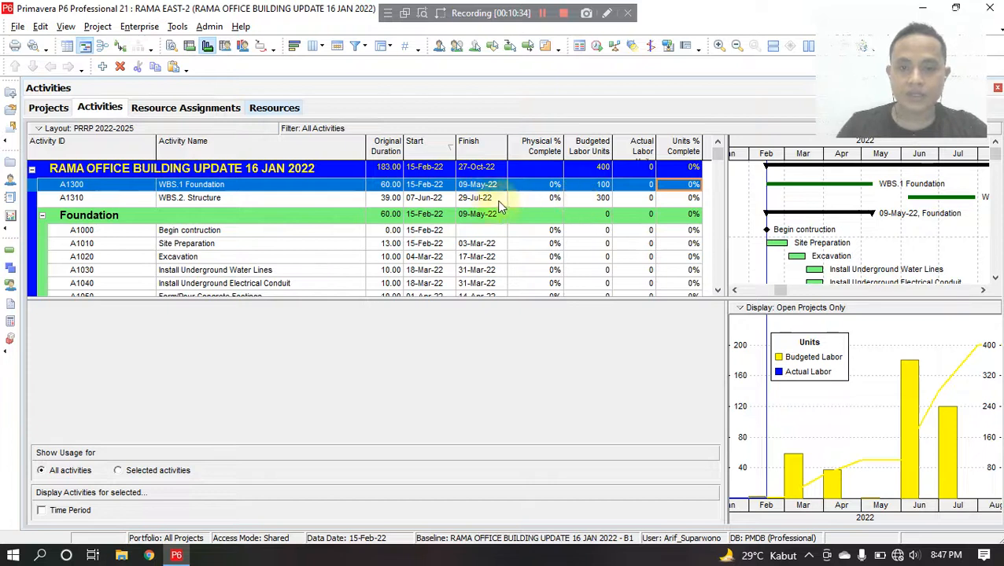
pyautogui.click(546, 200)
pyautogui.click(584, 189)
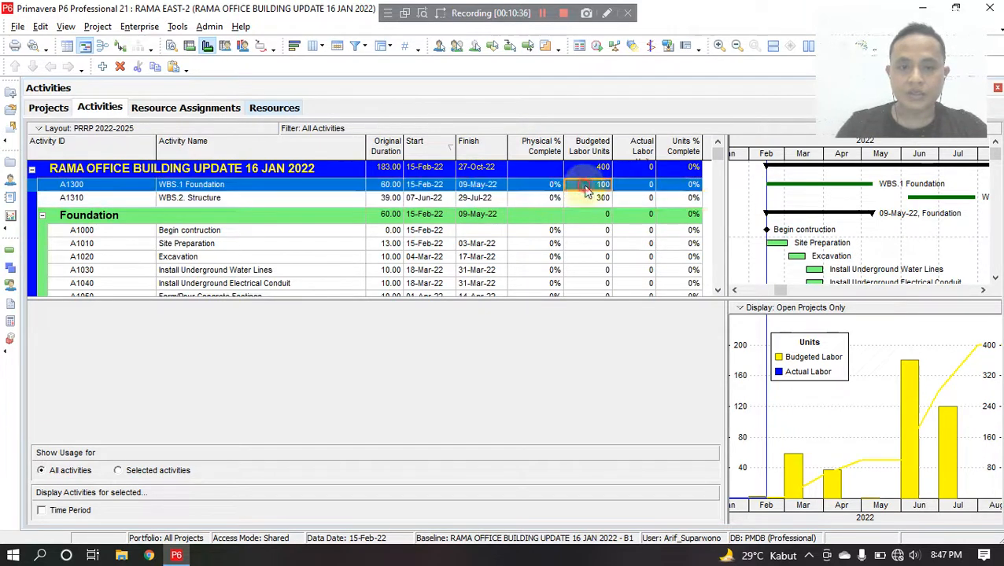
pyautogui.click(651, 189)
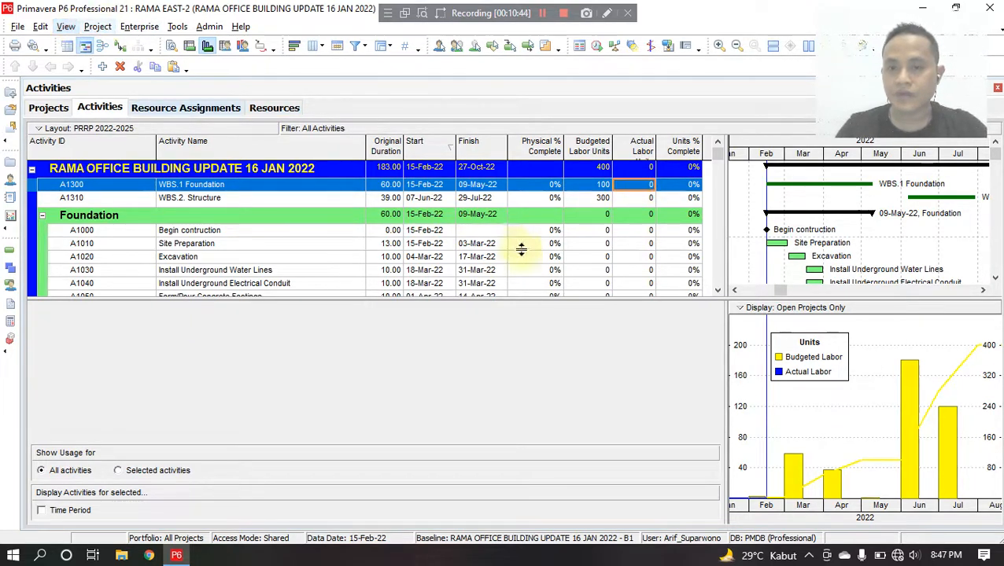
# Step: Show the activity details and set the actual units of WBS.1 Foundation's Weight Factor assignment to 20
pyautogui.click(495, 234)
pyautogui.click(97, 26)
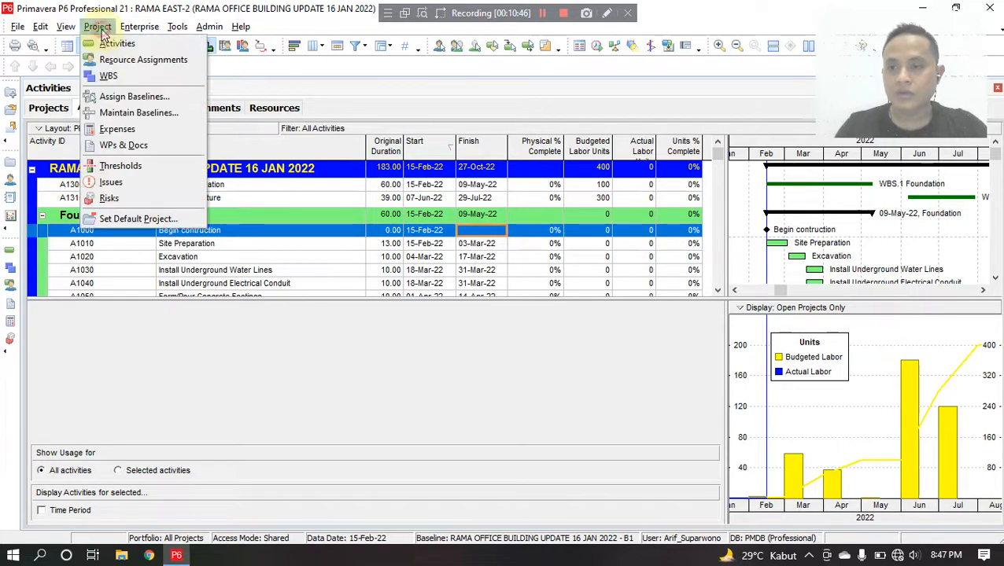
pyautogui.moveTo(66, 26)
pyautogui.moveTo(82, 45)
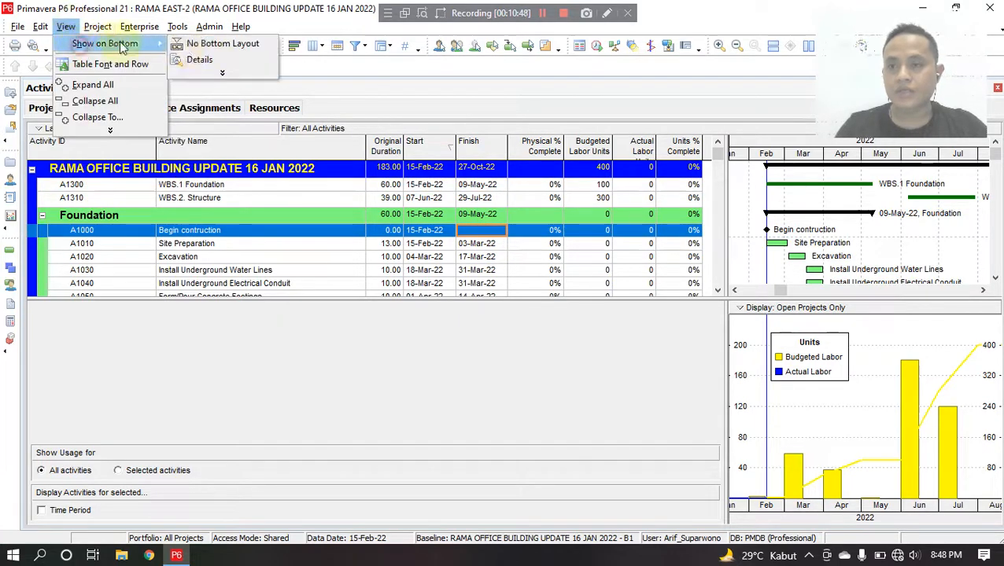
pyautogui.click(202, 61)
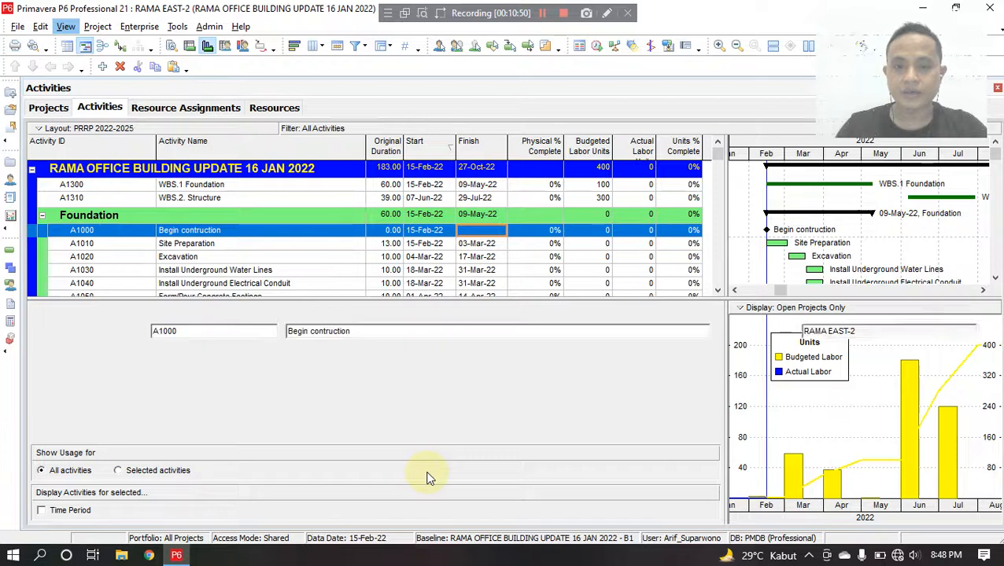
pyautogui.click(540, 188)
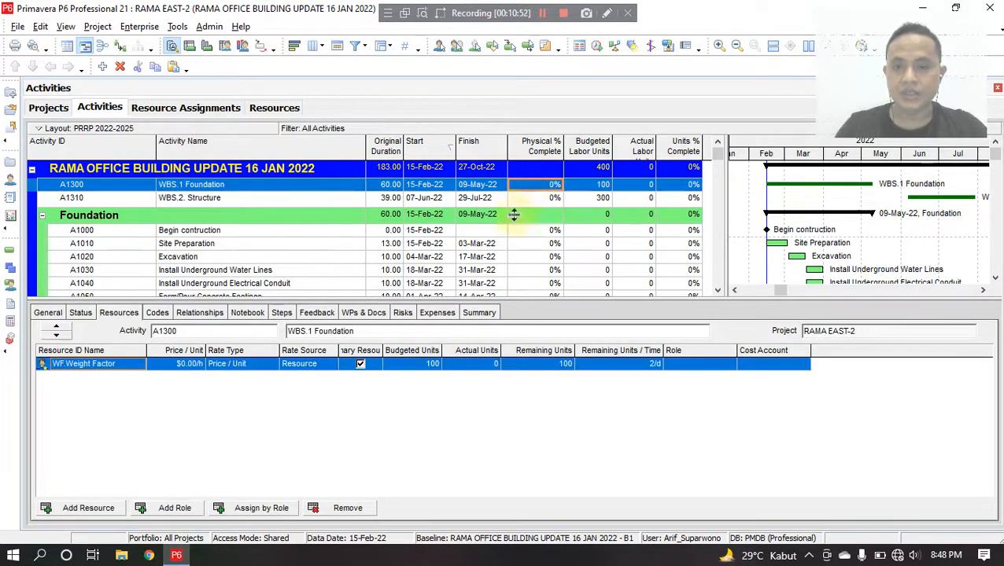
pyautogui.click(494, 365)
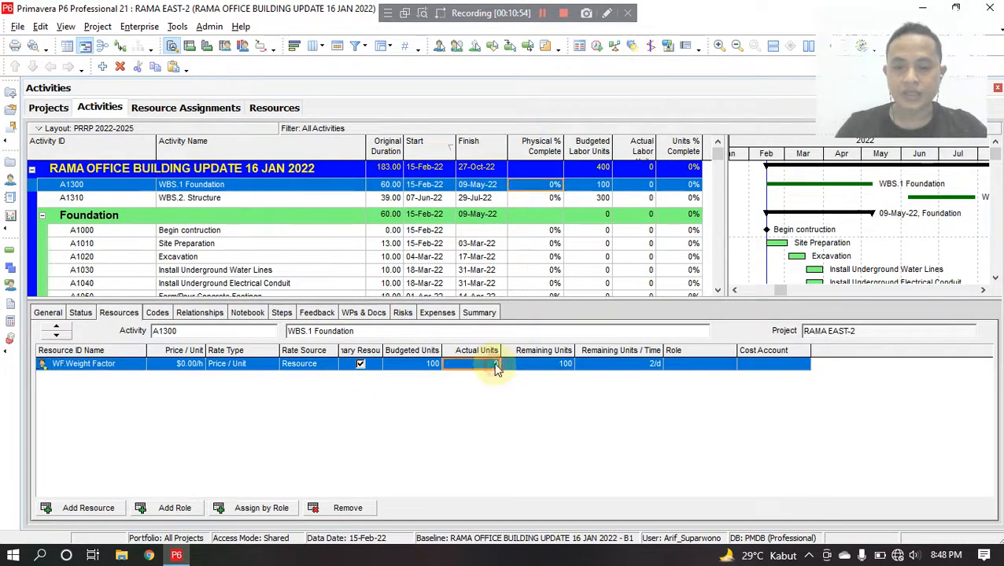
pyautogui.click(496, 365)
pyautogui.write('2')
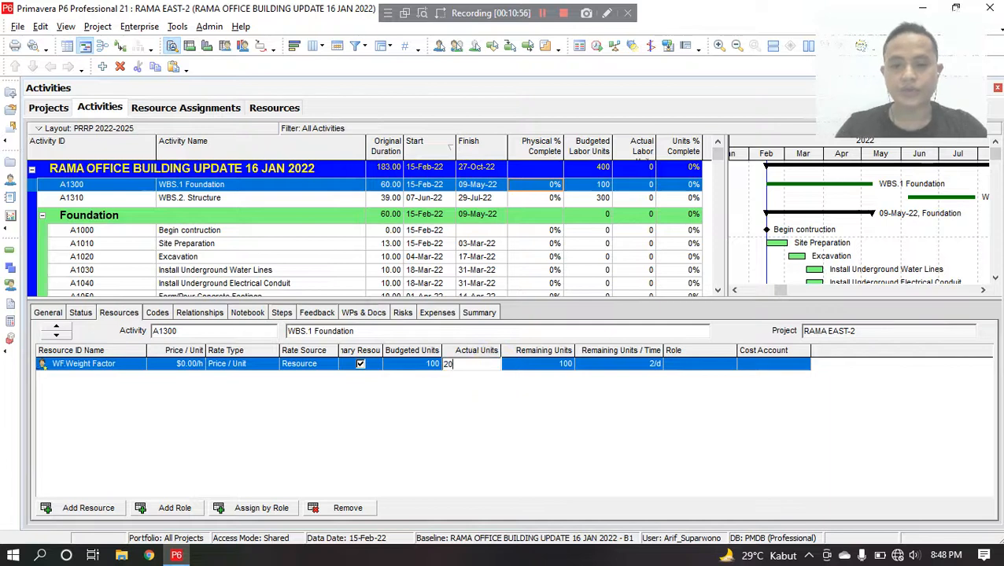
pyautogui.write('0')
pyautogui.press('Return')
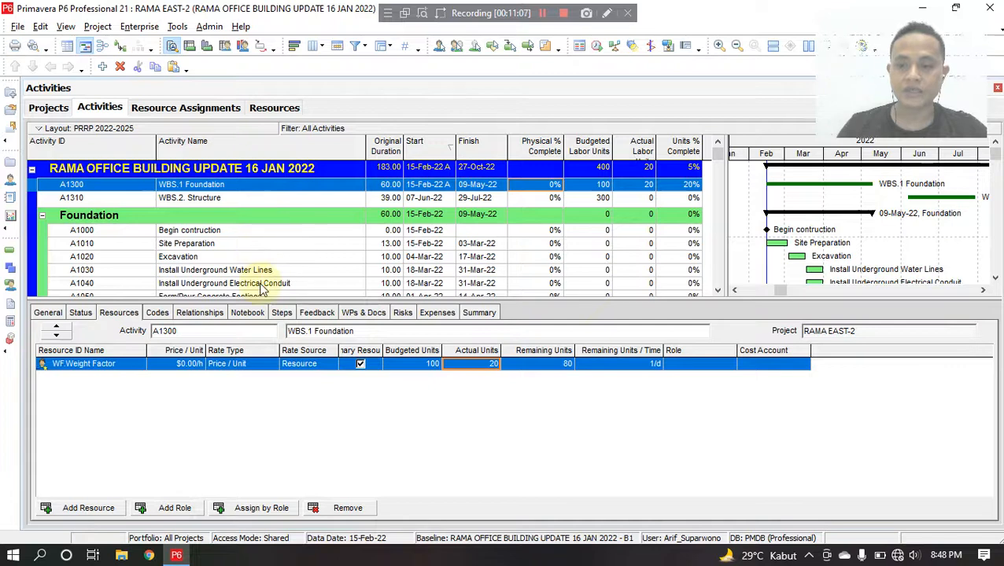
# Step: Set the actual units of WBS.2. Structure's Weight Factor assignment to 5
pyautogui.click(554, 199)
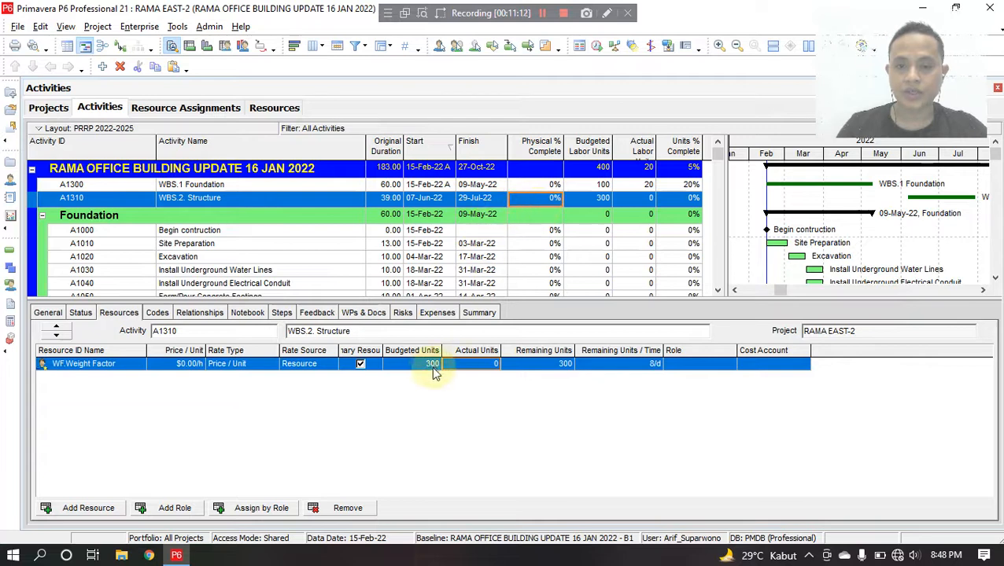
pyautogui.click(494, 366)
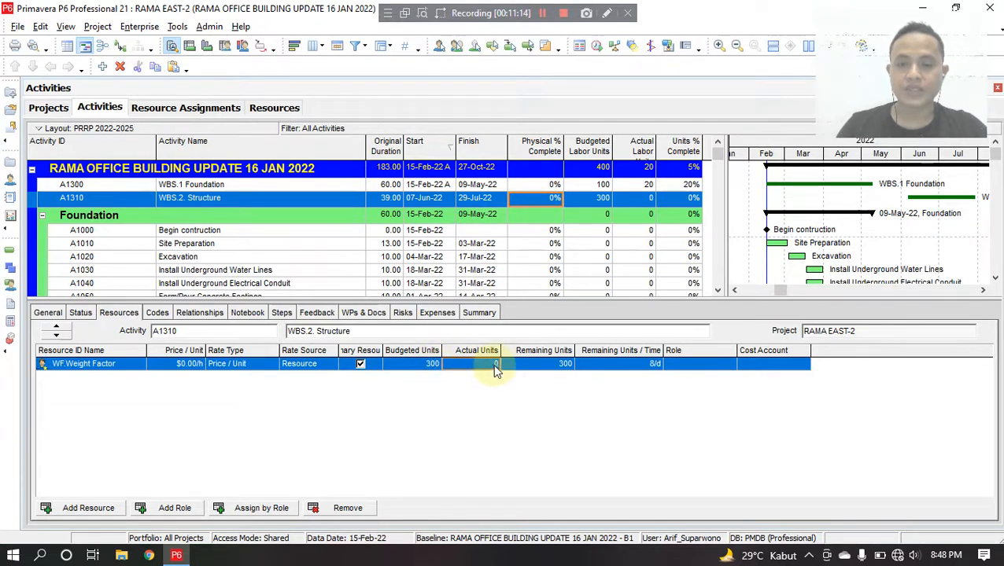
pyautogui.click(496, 366)
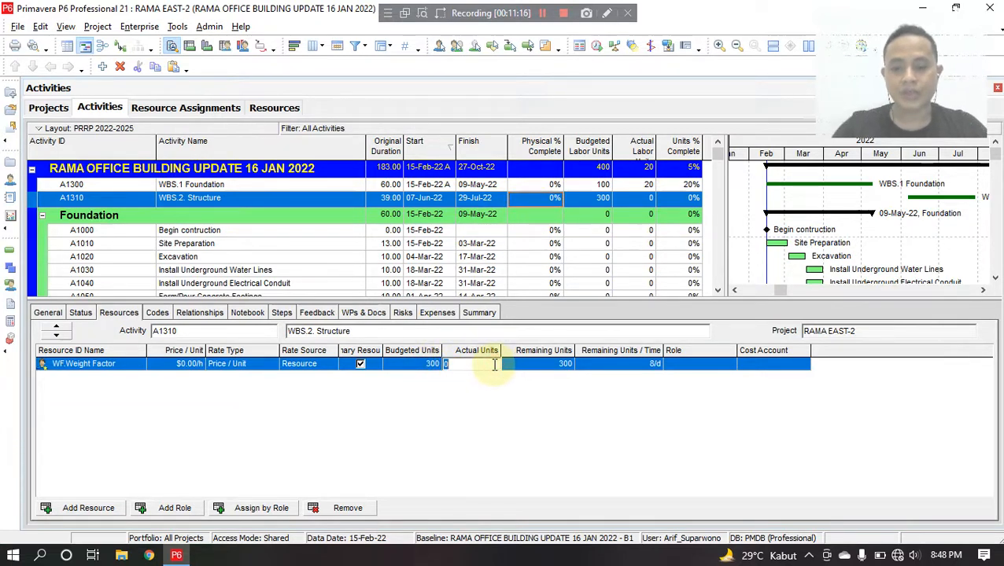
pyautogui.write('5')
pyautogui.press('Return')
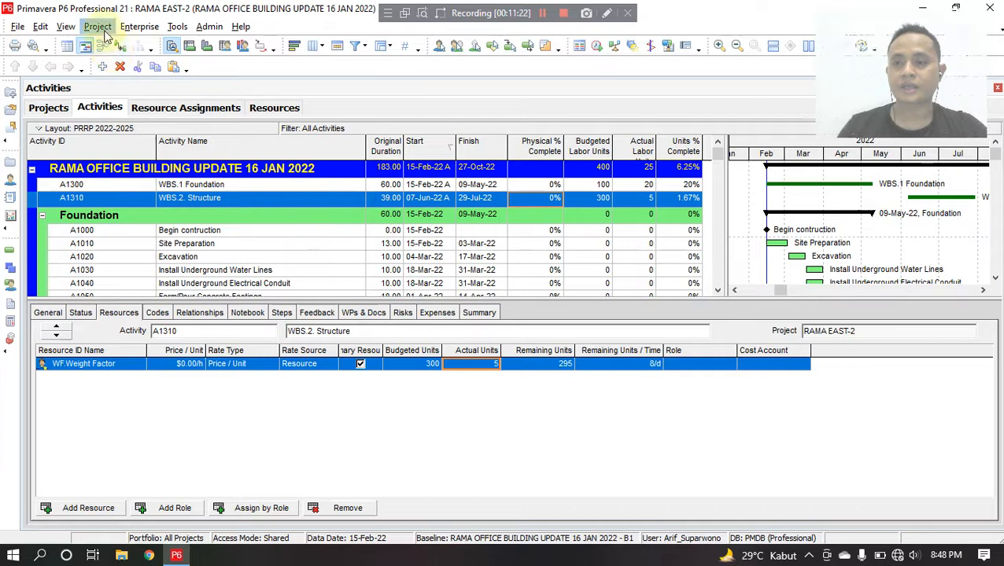
# Step: Display the activity usage profile again and schedule the project using its own data date
pyautogui.click(208, 47)
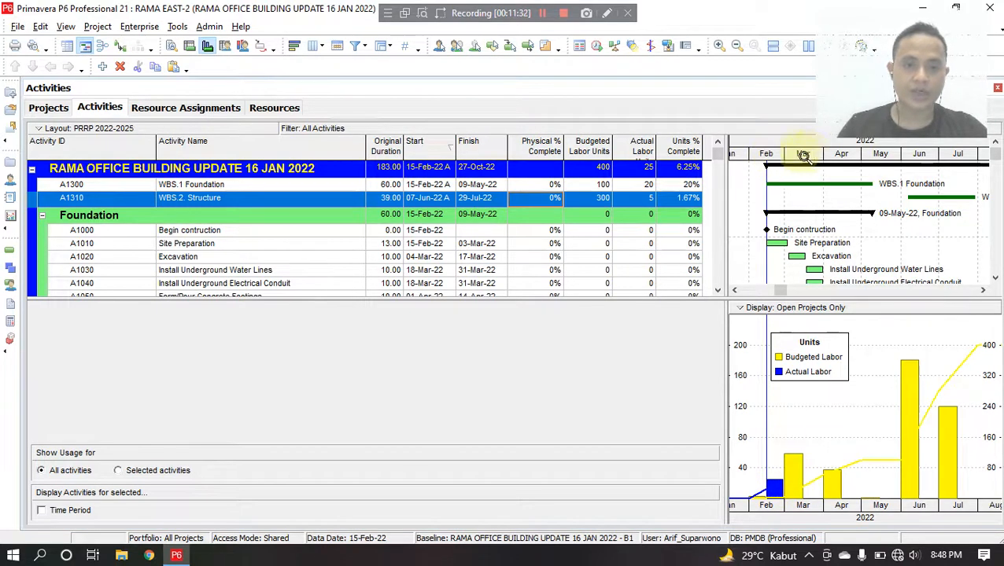
pyautogui.click(597, 46)
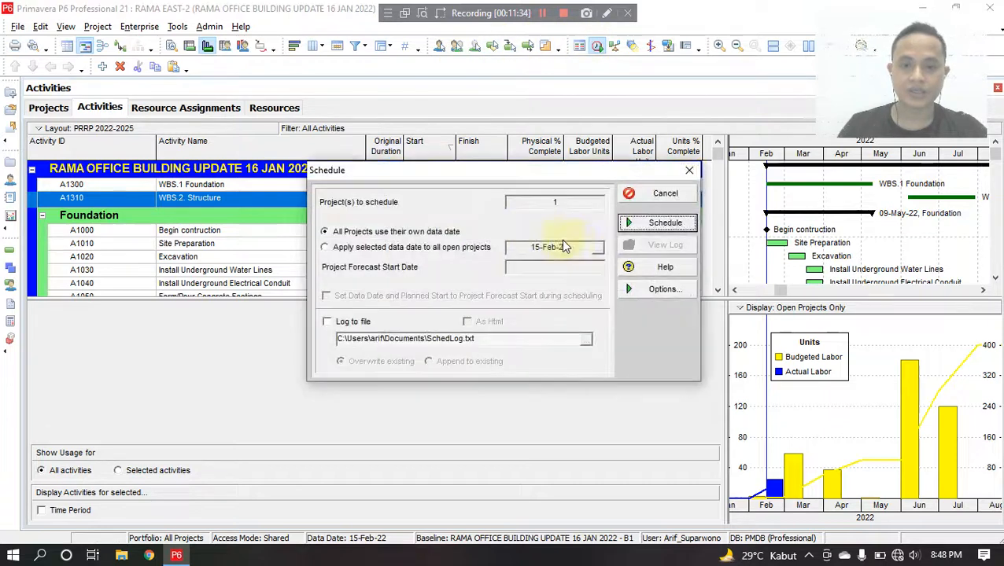
pyautogui.click(656, 223)
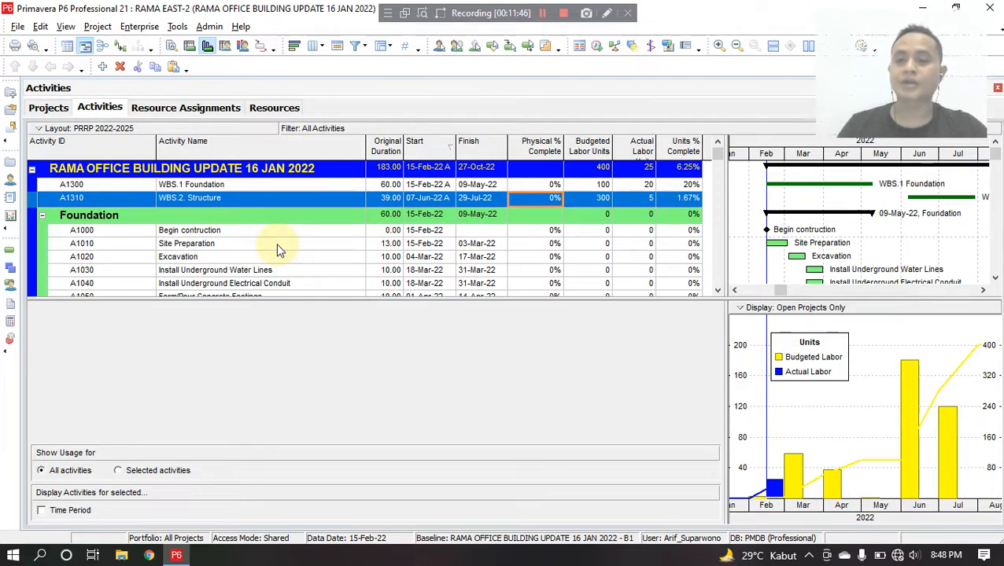
# Step: Delete the Level of Effort activities WBS.2. Structure and WBS.1 Foundation
pyautogui.click(121, 68)
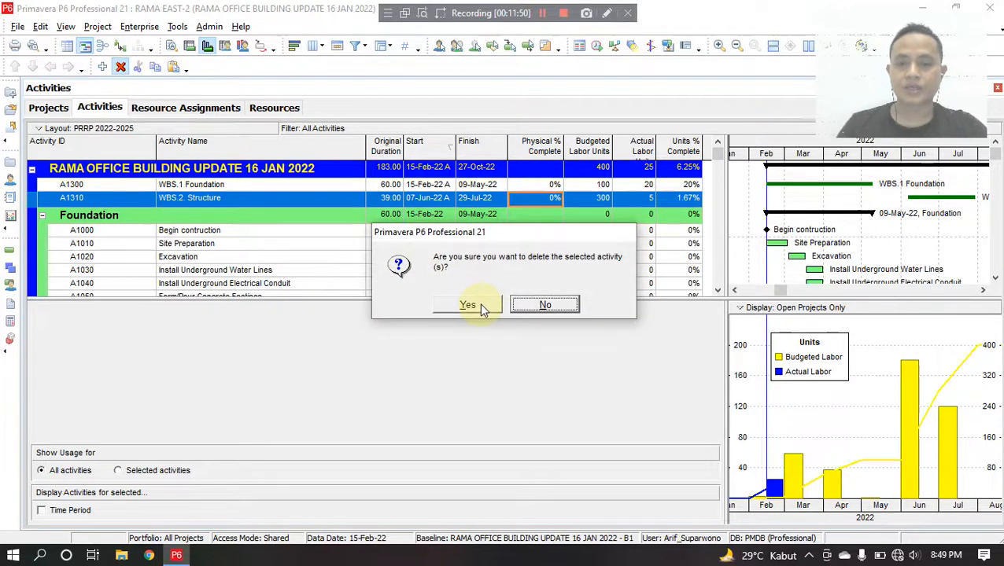
pyautogui.click(480, 306)
pyautogui.click(470, 313)
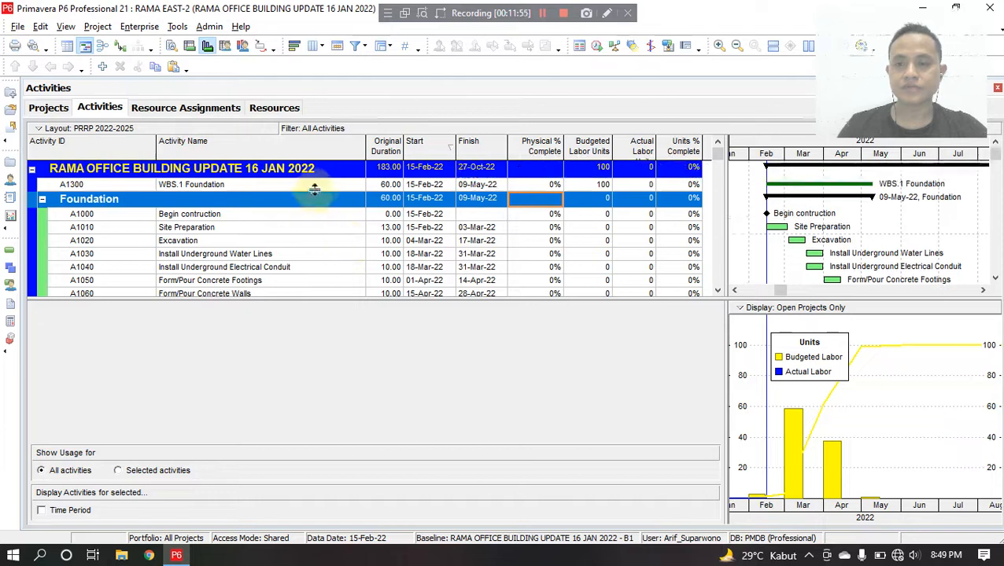
pyautogui.click(315, 186)
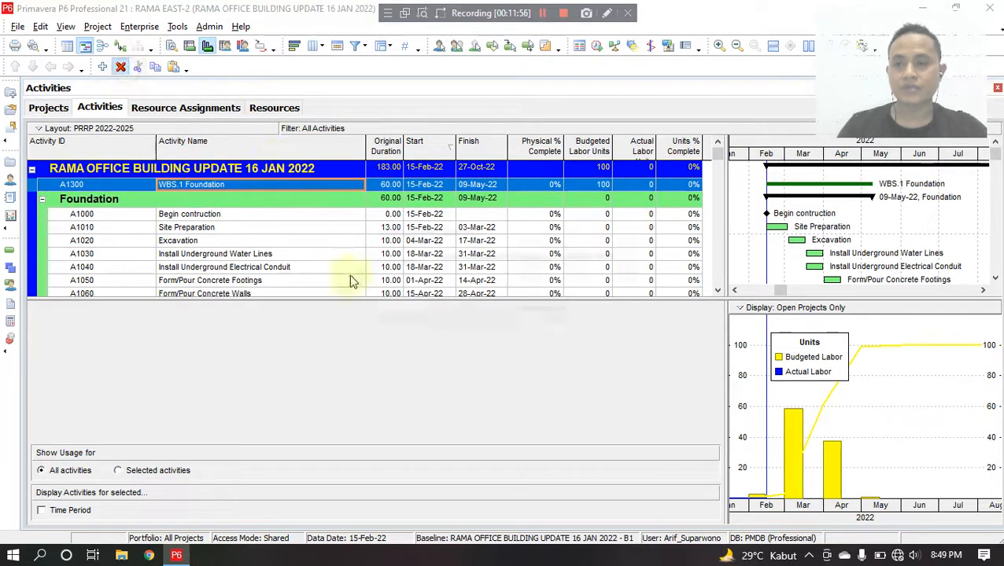
pyautogui.press('Delete')
pyautogui.click(458, 306)
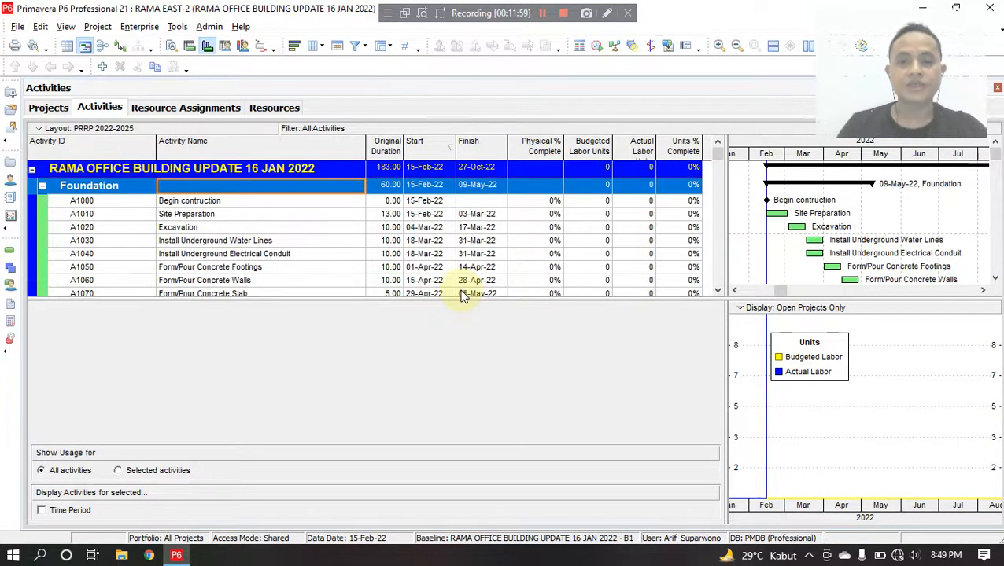
pyautogui.click(490, 201)
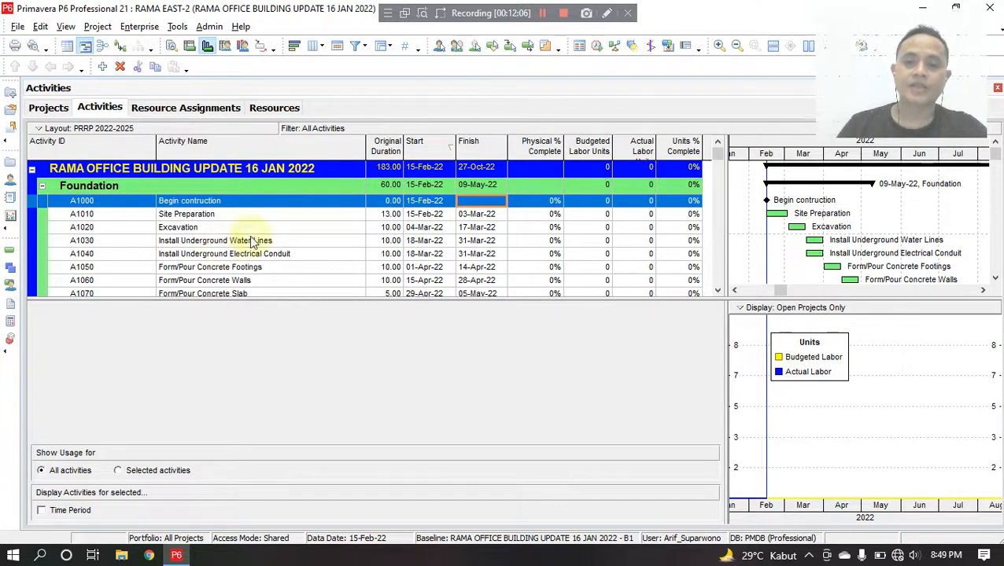
pyautogui.click(178, 186)
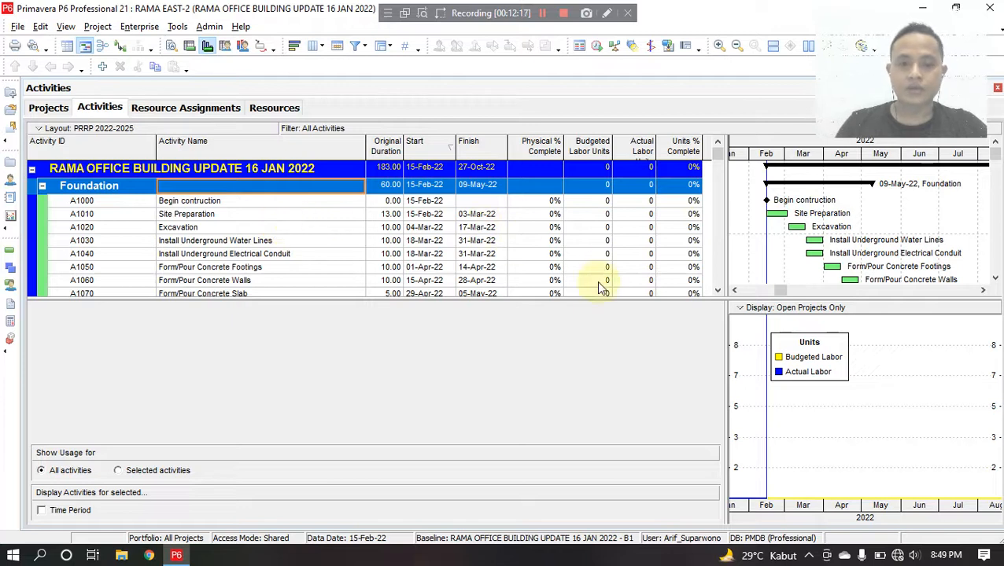
pyautogui.click(490, 202)
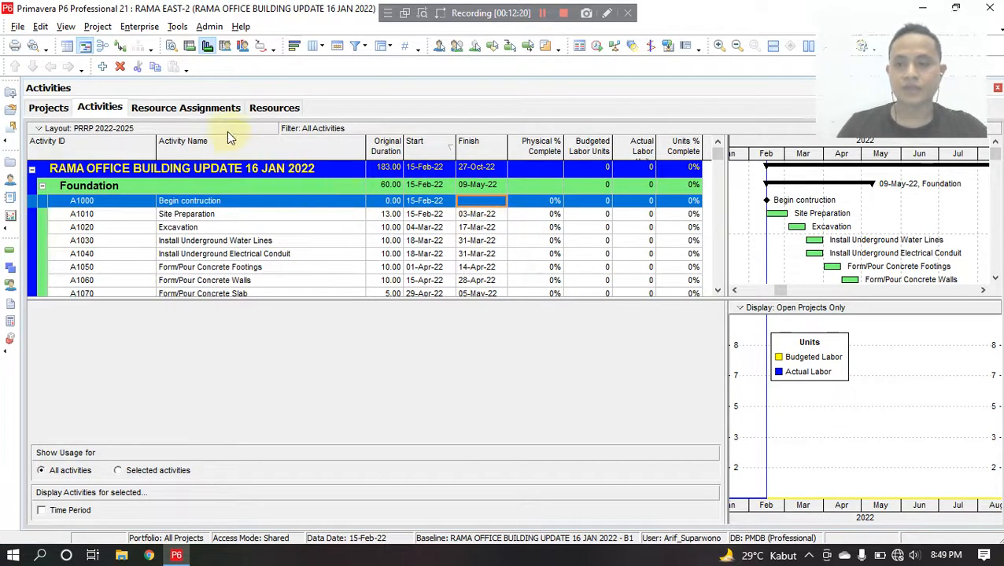
# Step: Show the activity details and assign the Weight Factor resource to the Site Preparation activity
pyautogui.click(65, 26)
pyautogui.moveTo(92, 45)
pyautogui.click(197, 65)
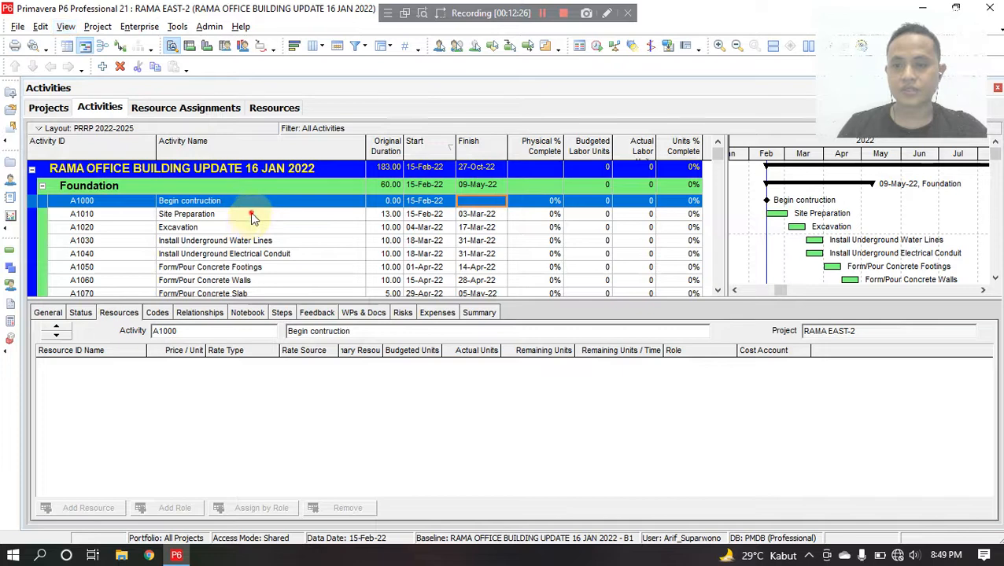
pyautogui.click(250, 213)
pyautogui.click(110, 510)
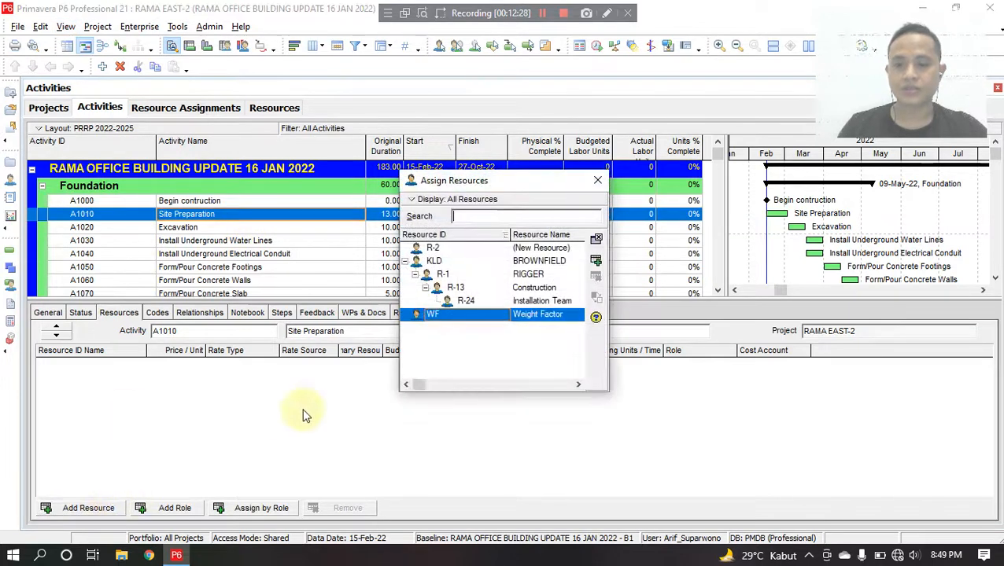
pyautogui.click(592, 262)
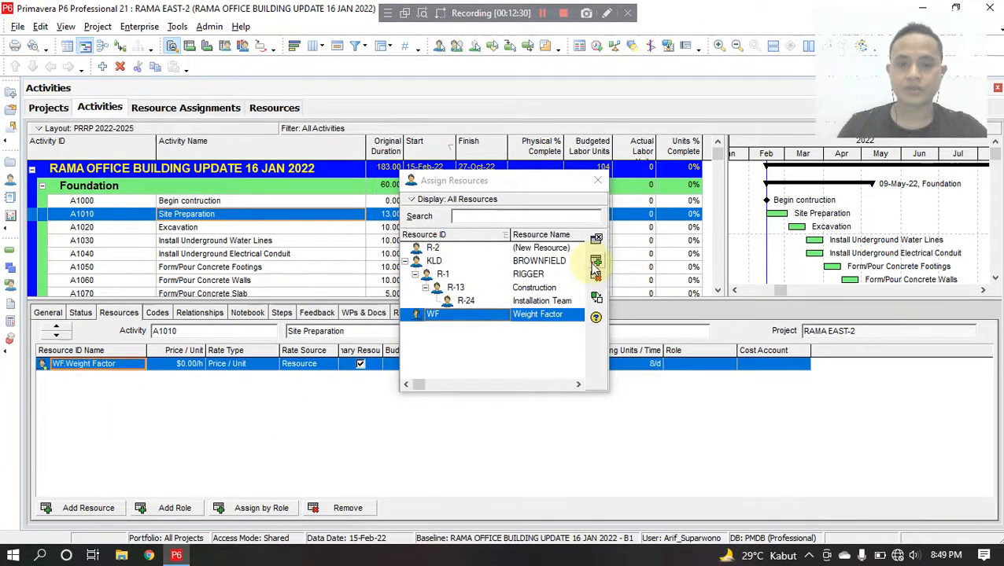
pyautogui.click(597, 180)
# Step: Assign the Weight Factor resource to the Excavation activity
pyautogui.click(197, 226)
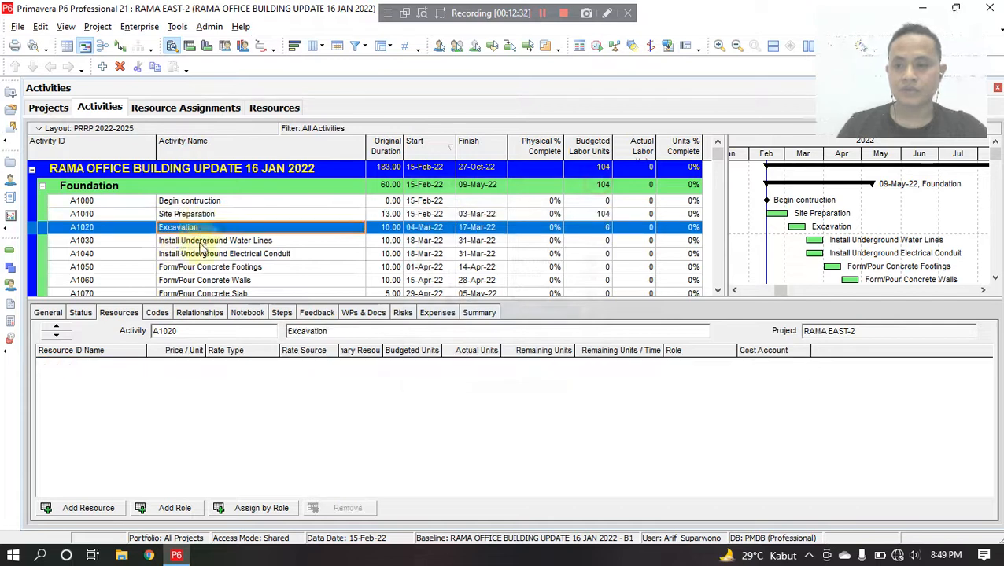
pyautogui.click(88, 508)
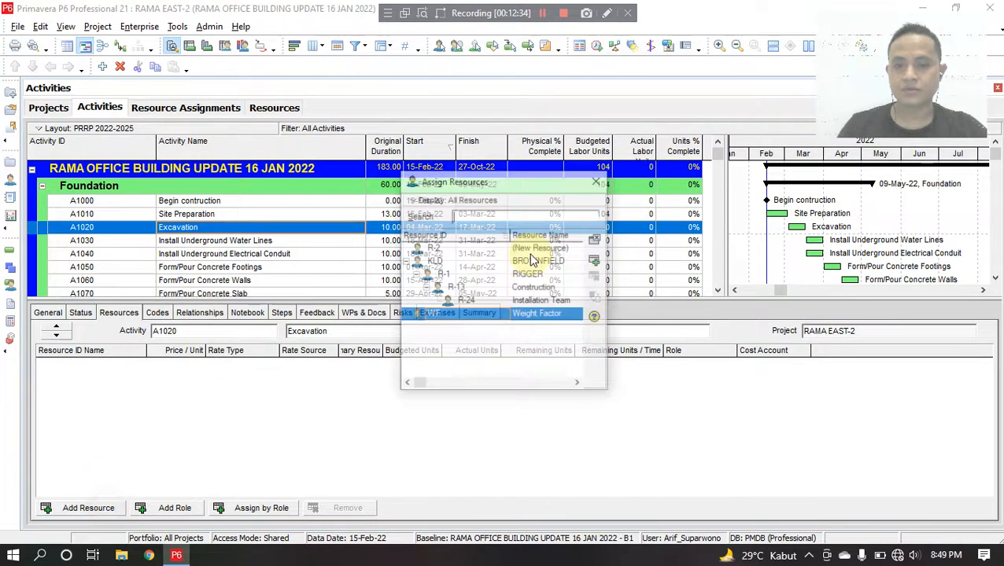
pyautogui.click(595, 260)
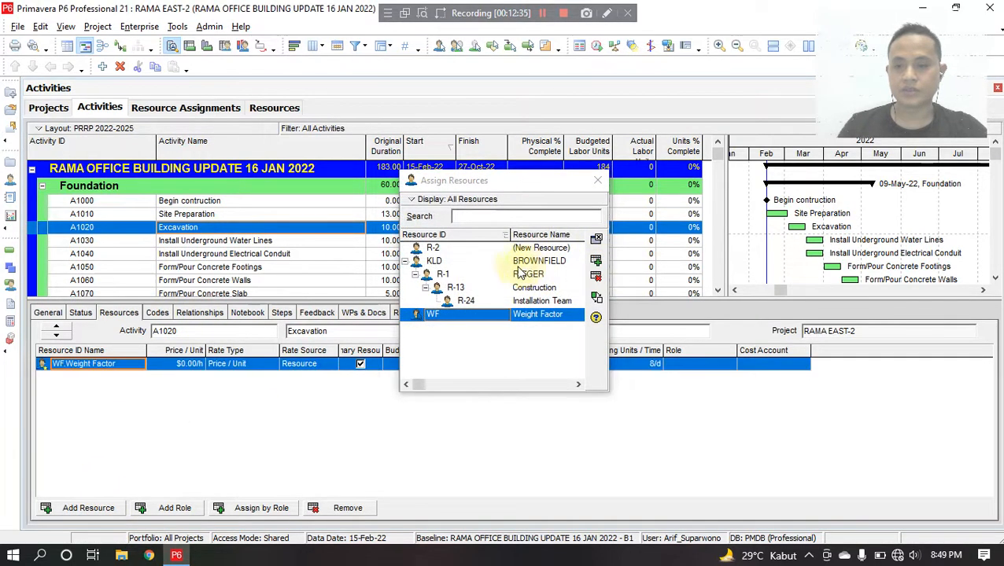
pyautogui.click(597, 180)
# Step: Assign the Weight Factor resource to the Install Underground Water Lines activity
pyautogui.click(276, 243)
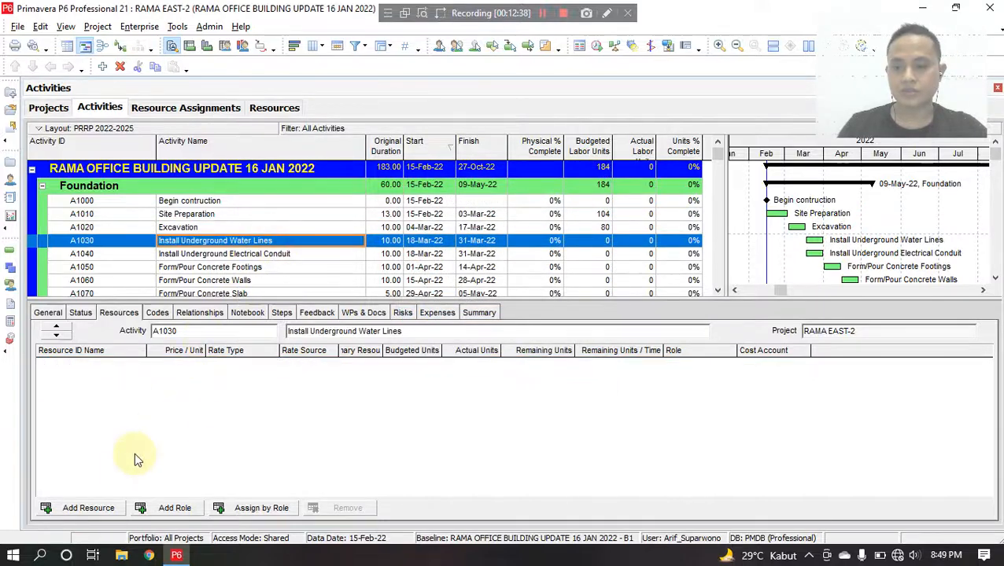
pyautogui.click(88, 508)
pyautogui.click(596, 260)
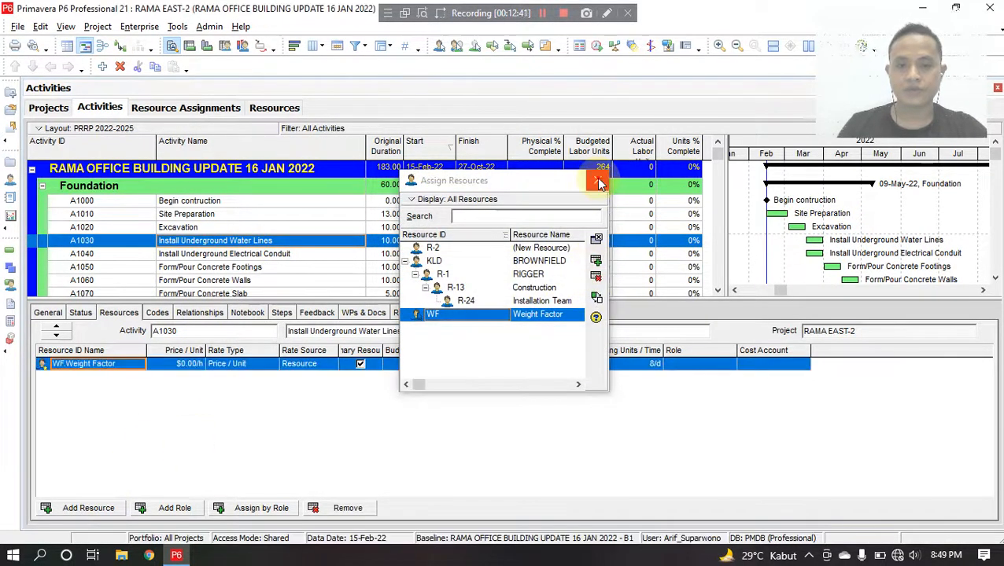
pyautogui.click(597, 180)
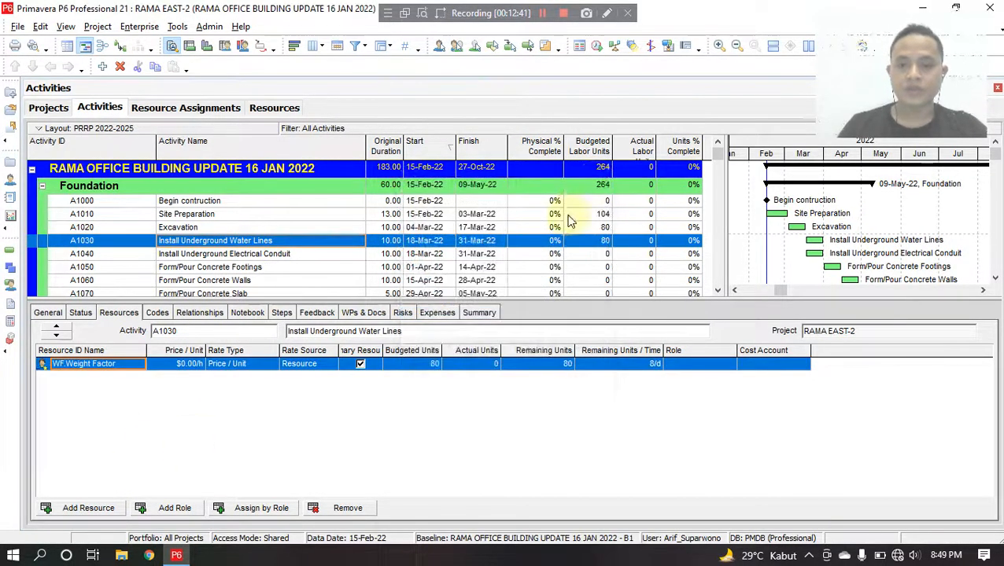
# Step: Compare the durations and resource units of Site Preparation and Excavation with the Weight Factor resource's calendar, default units and prices
pyautogui.click(477, 215)
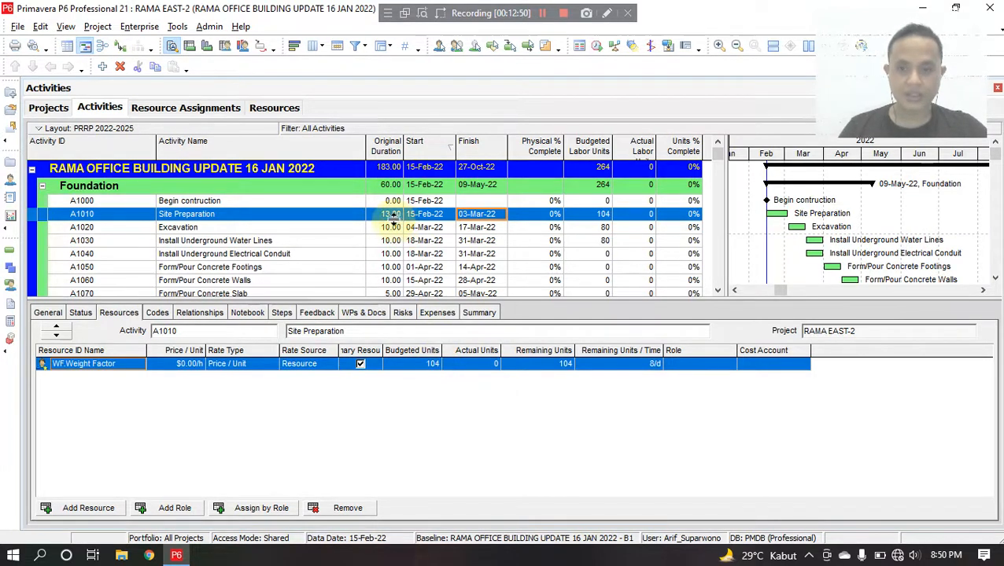
pyautogui.click(280, 109)
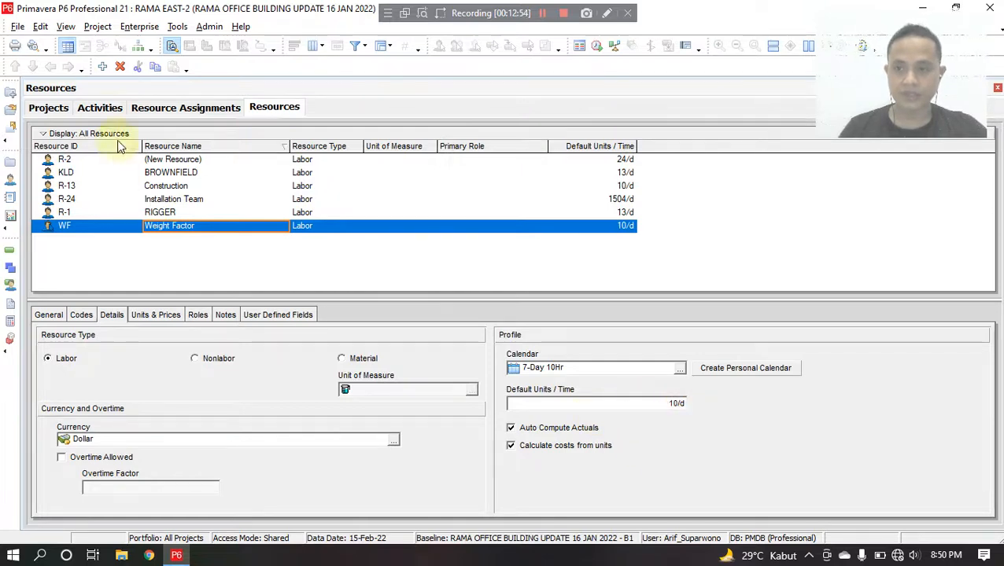
pyautogui.click(100, 108)
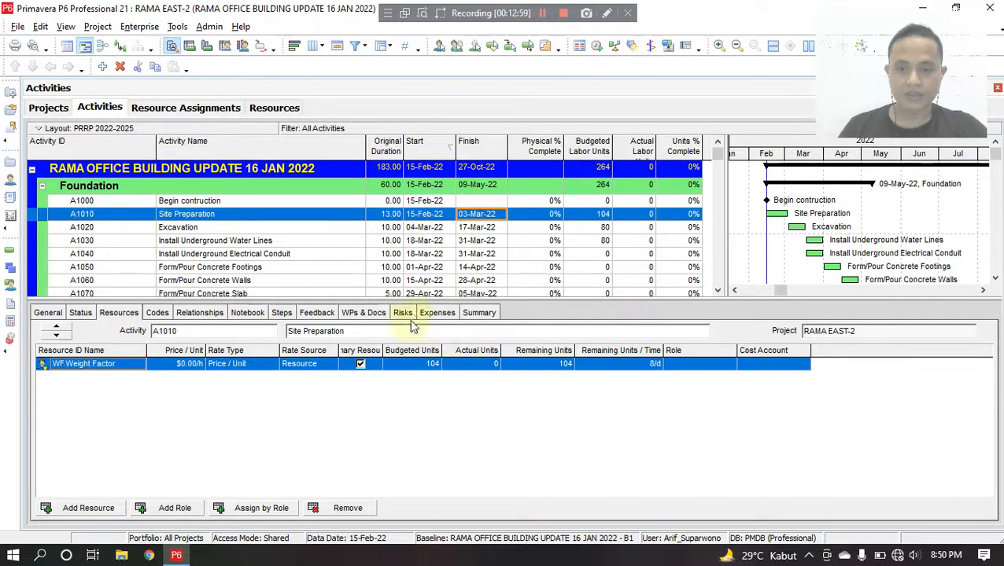
pyautogui.click(392, 227)
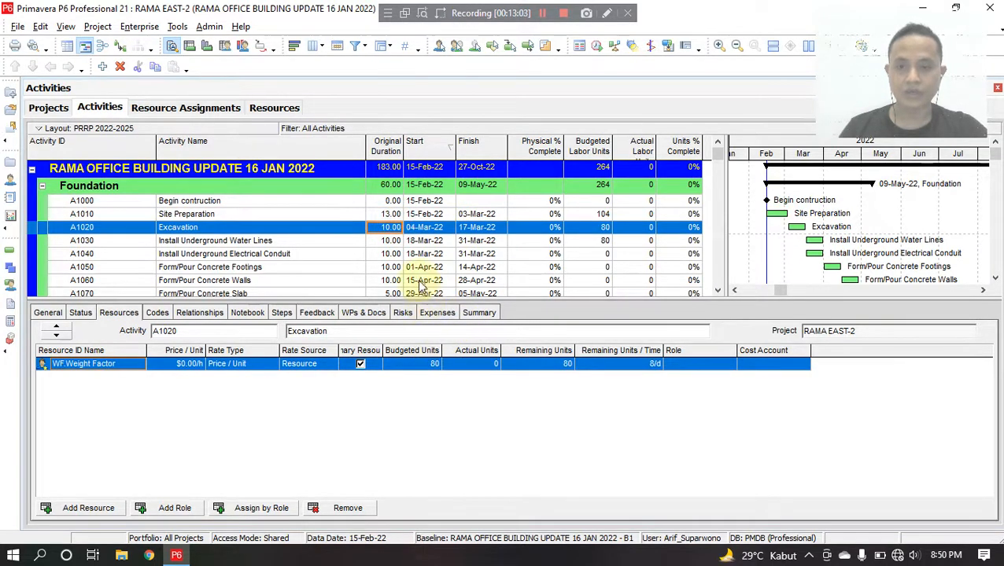
pyautogui.click(299, 113)
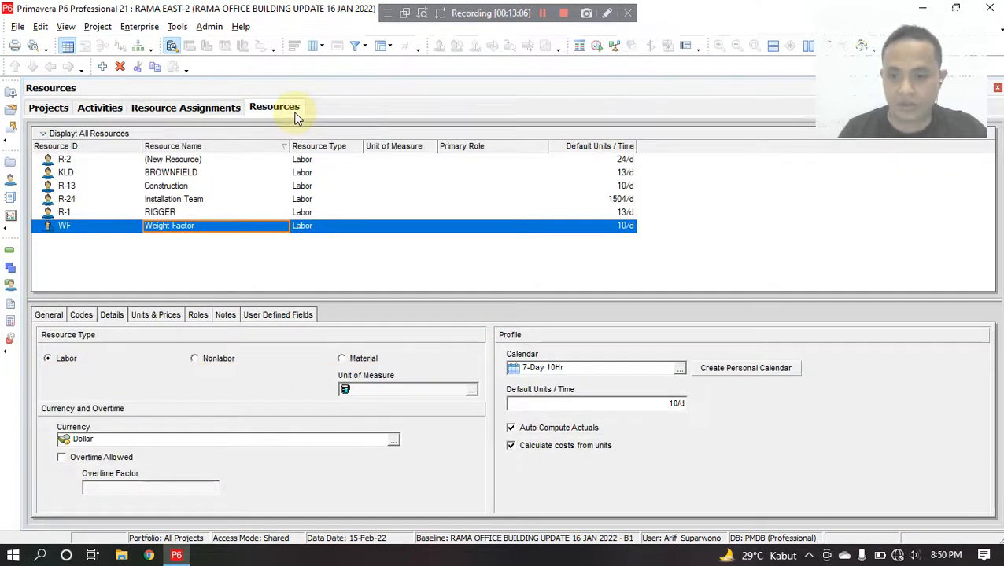
pyautogui.click(285, 318)
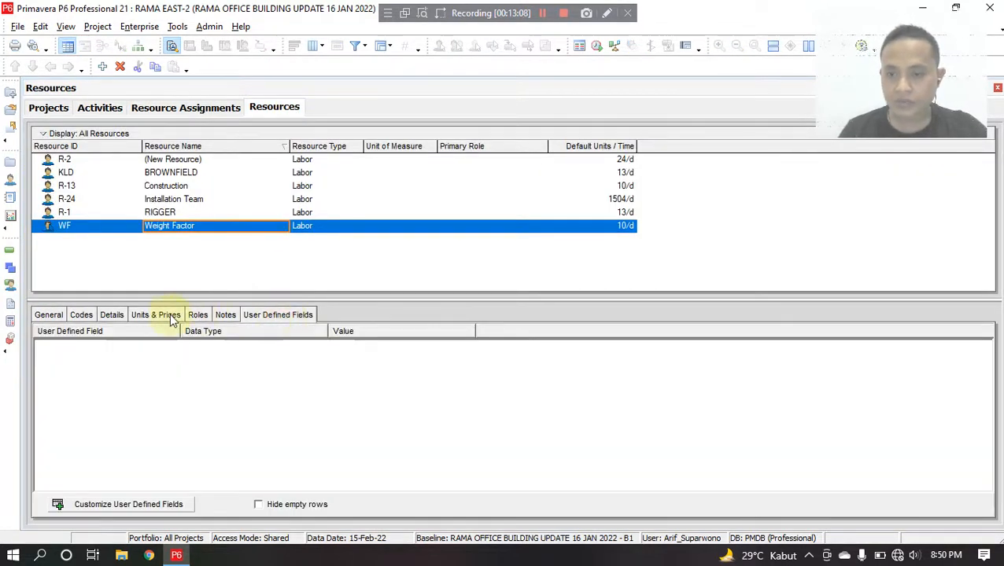
pyautogui.click(169, 313)
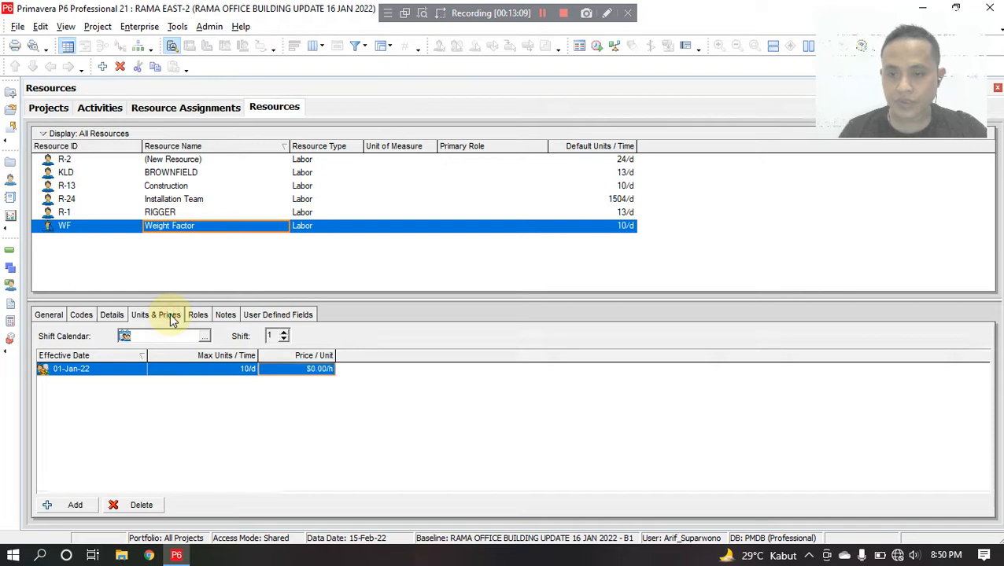
pyautogui.click(110, 314)
pyautogui.click(59, 318)
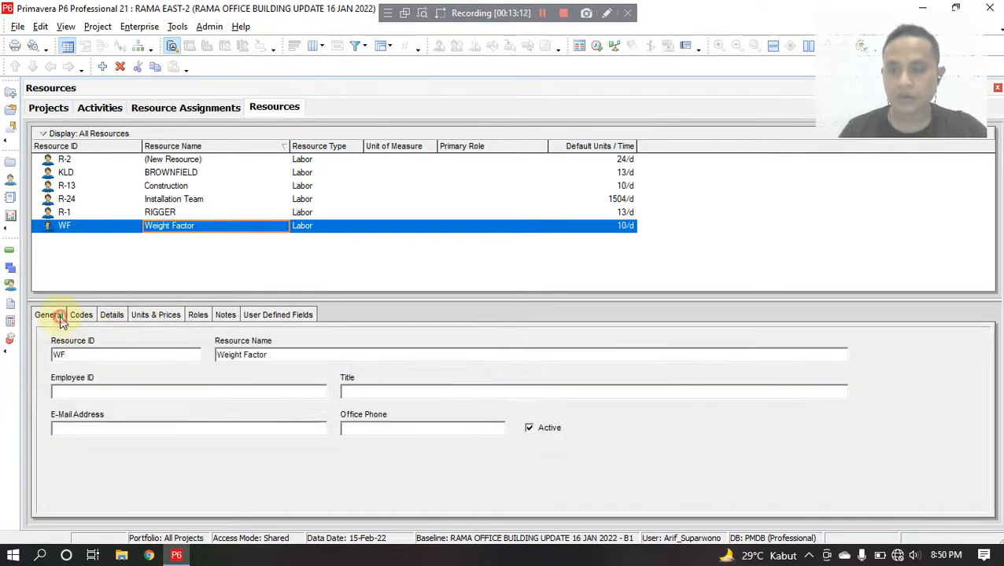
pyautogui.click(100, 108)
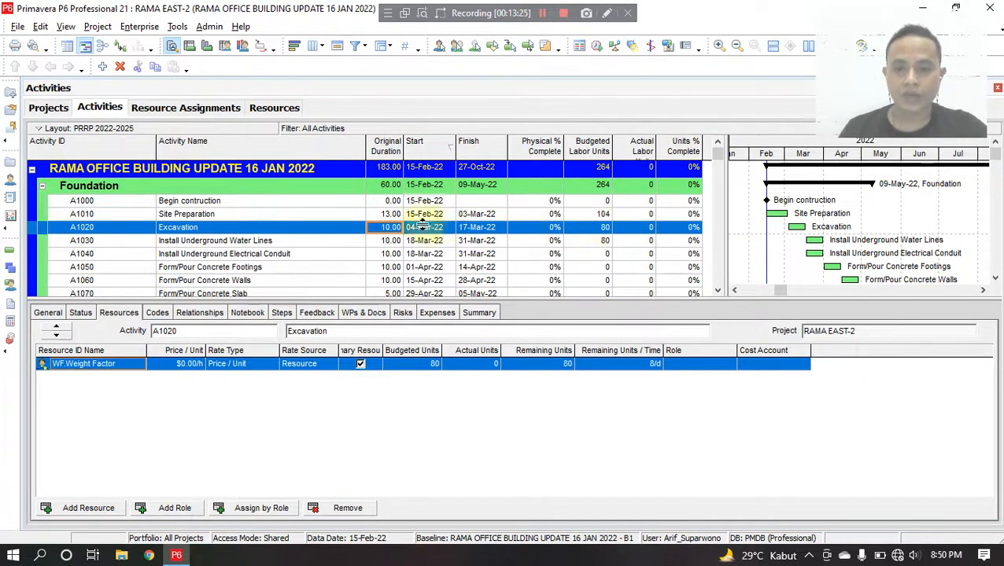
# Step: Examine the budgeted labor units, calendar and duration type of Install Underground Water Lines and Excavation, and Excavation's relationships
pyautogui.click(603, 242)
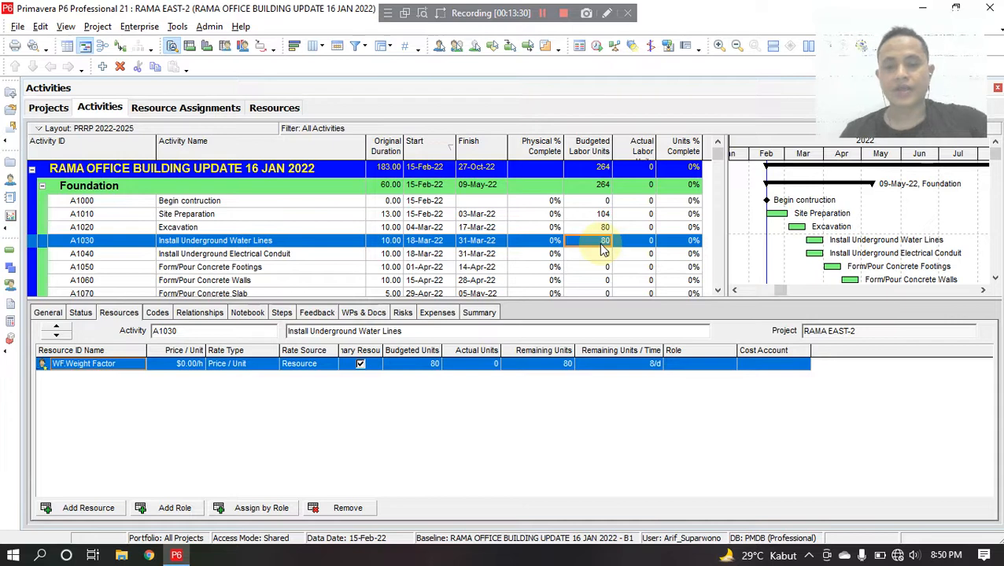
pyautogui.click(52, 313)
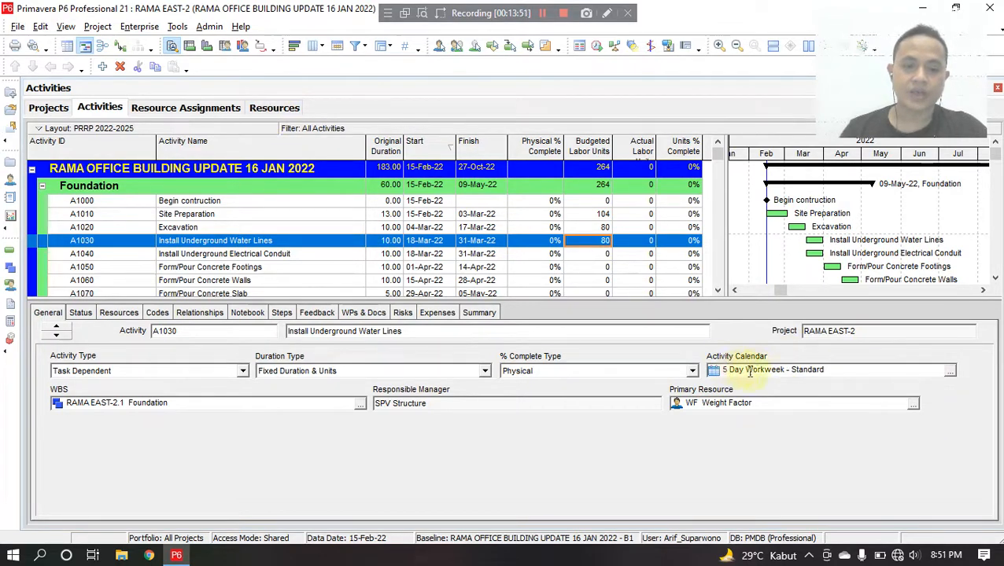
pyautogui.click(606, 240)
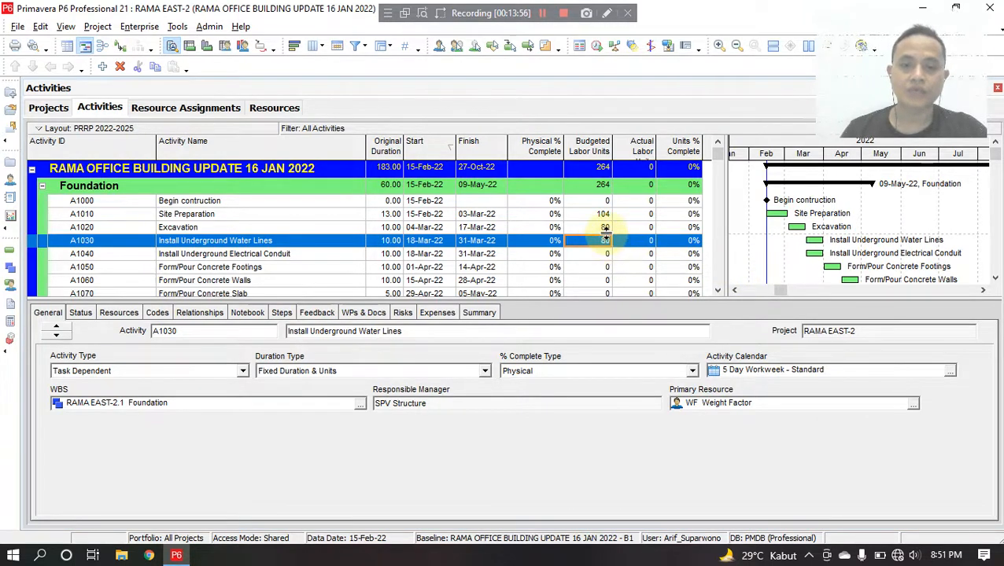
pyautogui.click(603, 228)
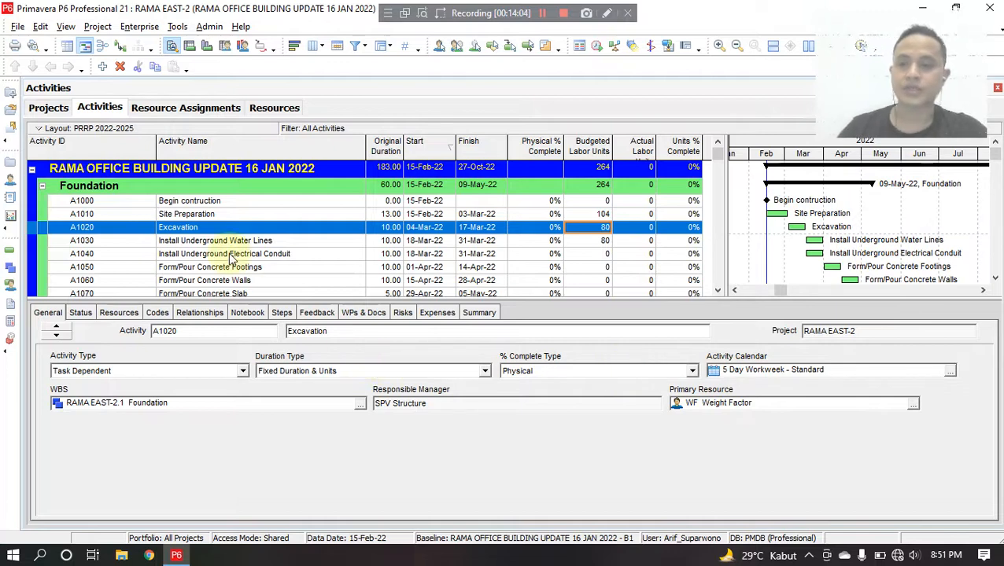
pyautogui.click(62, 110)
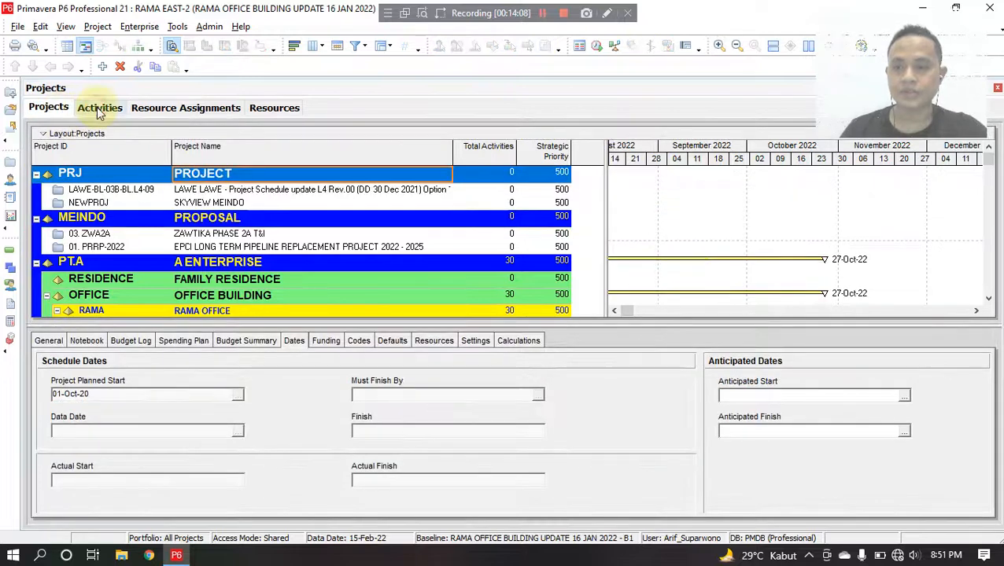
pyautogui.click(97, 108)
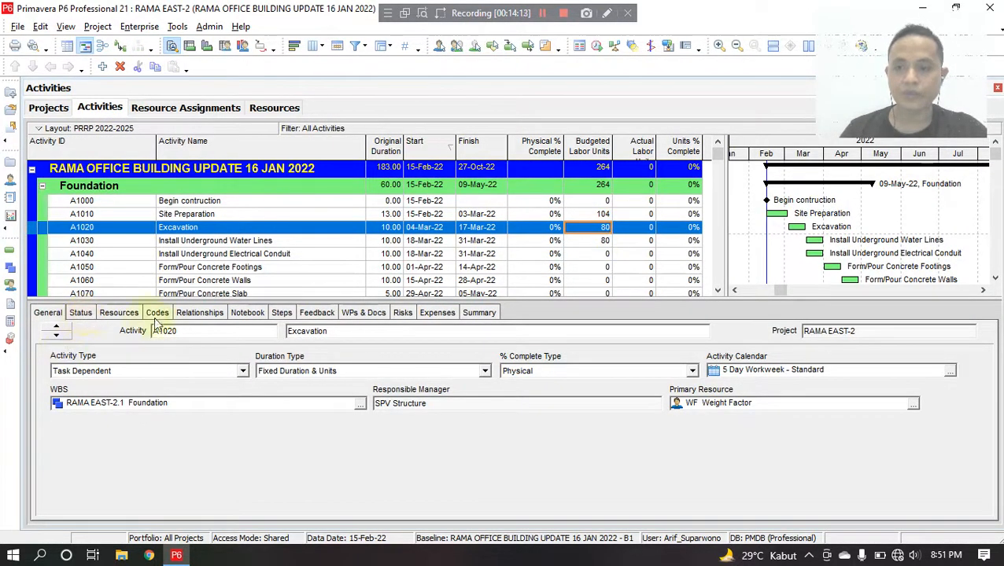
pyautogui.click(200, 313)
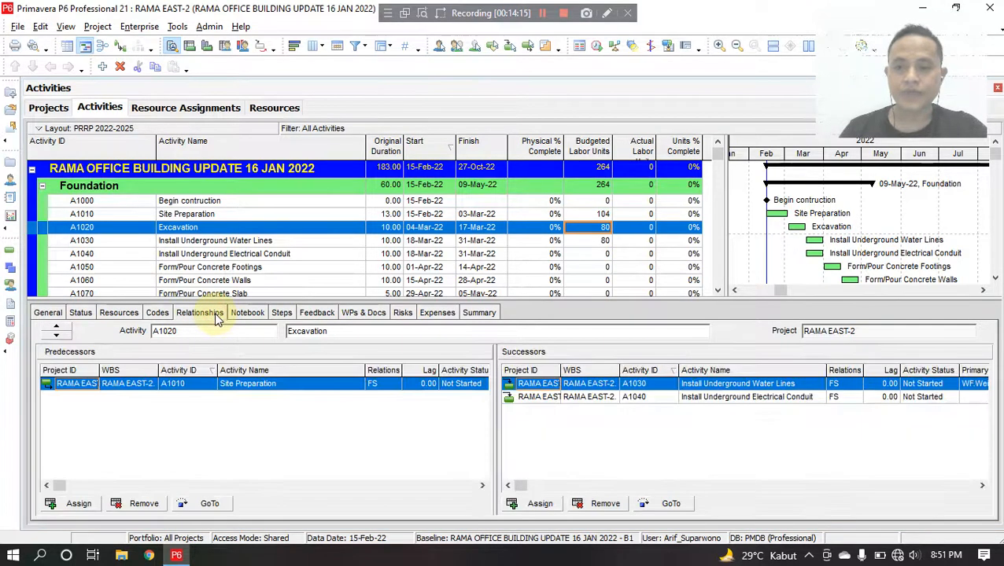
# Step: Set the budgeted units of Excavation's Weight Factor assignment to 20
pyautogui.click(124, 313)
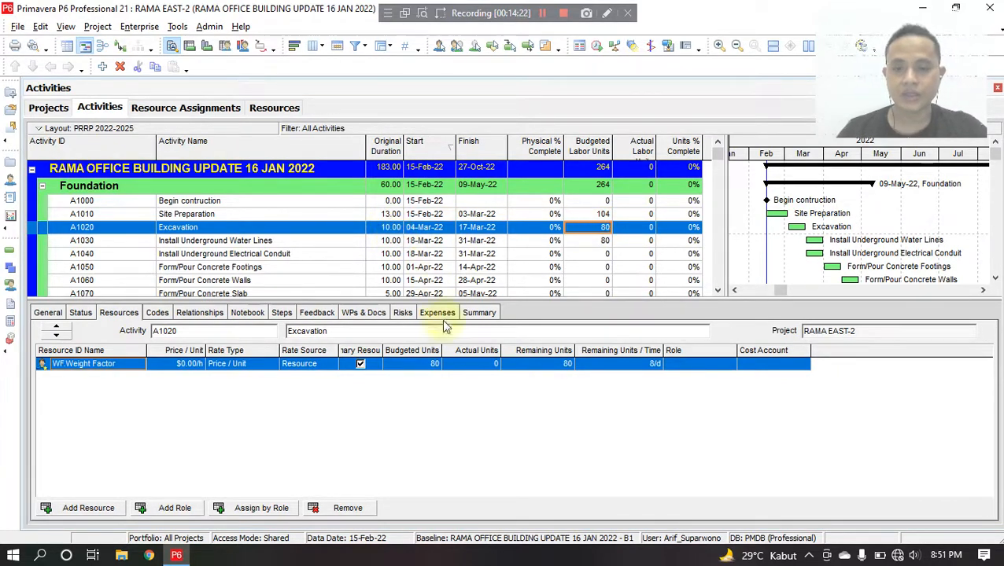
pyautogui.click(436, 365)
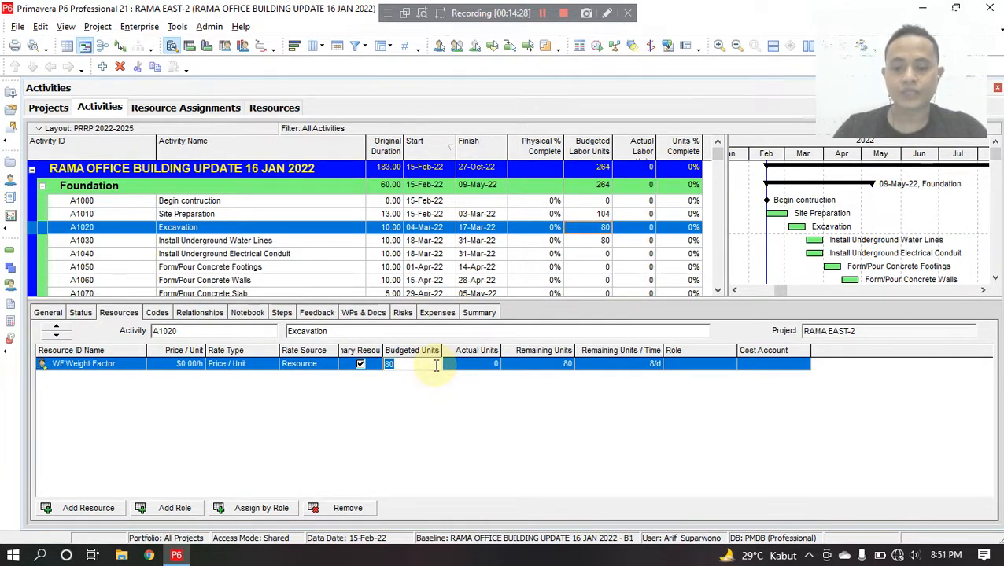
pyautogui.write('20')
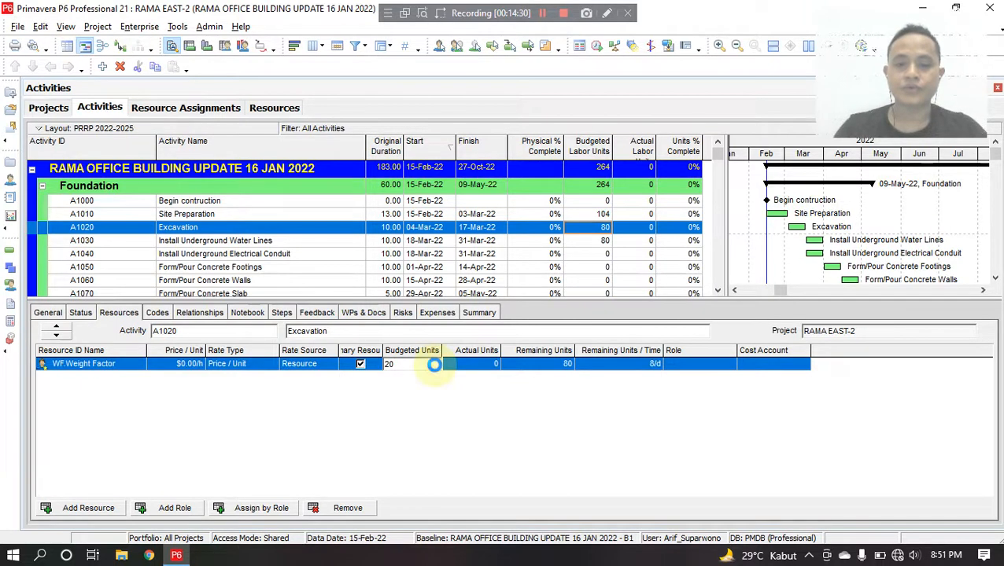
pyautogui.press('Return')
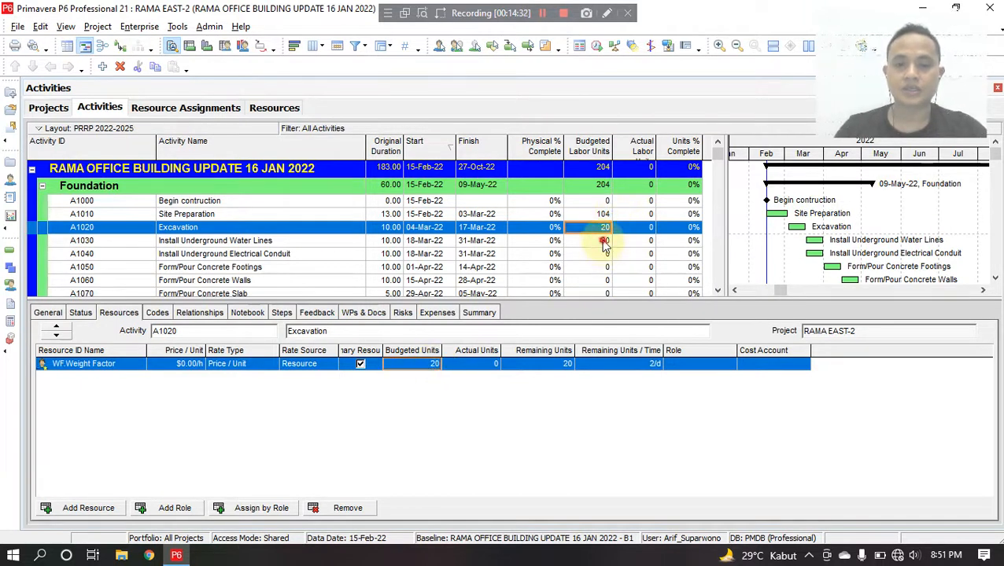
# Step: Set the budgeted units of Install Underground Water Lines' Weight Factor assignment to 50
pyautogui.click(601, 240)
pyautogui.click(433, 366)
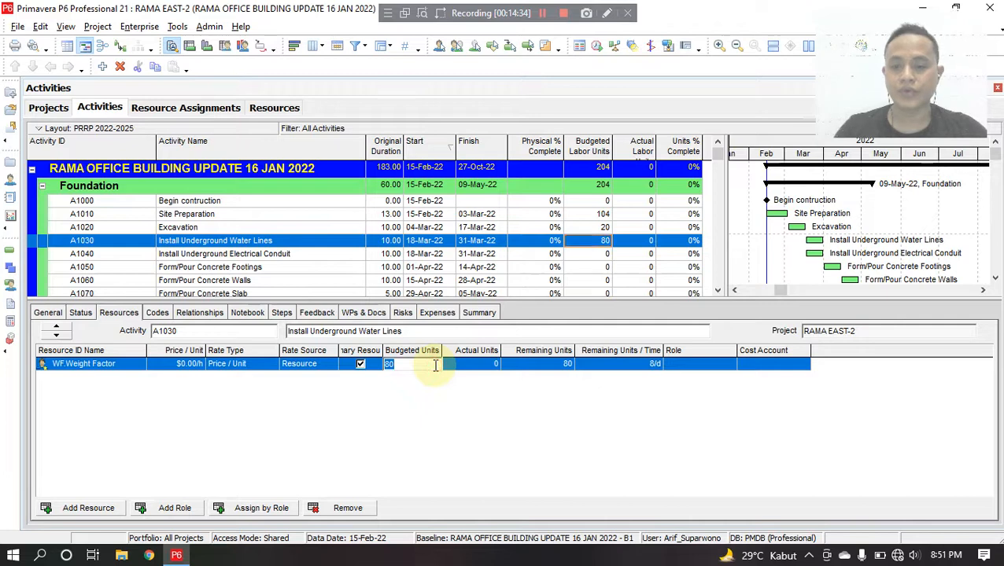
pyautogui.write('50')
pyautogui.press('Return')
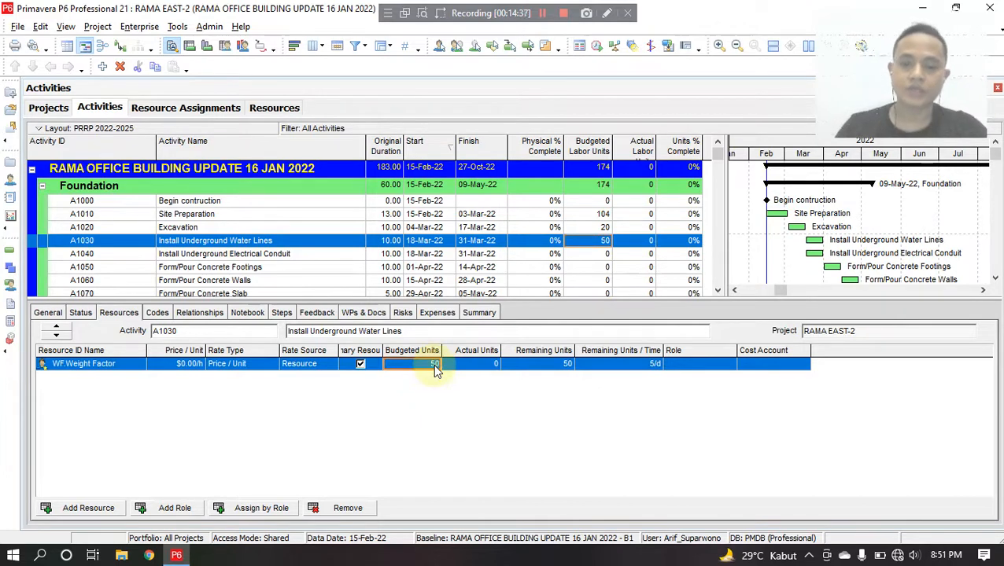
# Step: Set the budgeted units of Site Preparation's Weight Factor assignment to 100
pyautogui.click(544, 214)
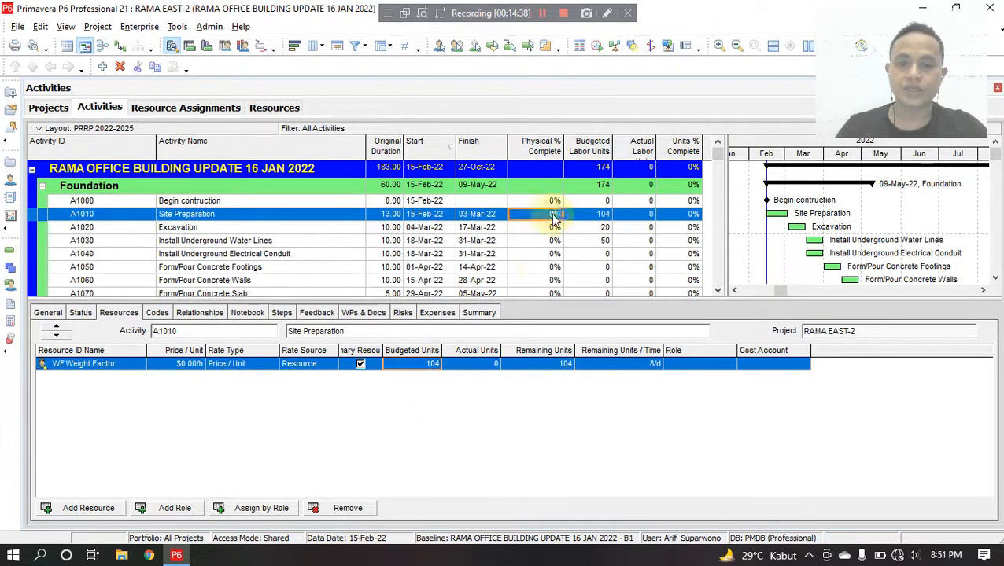
pyautogui.click(434, 367)
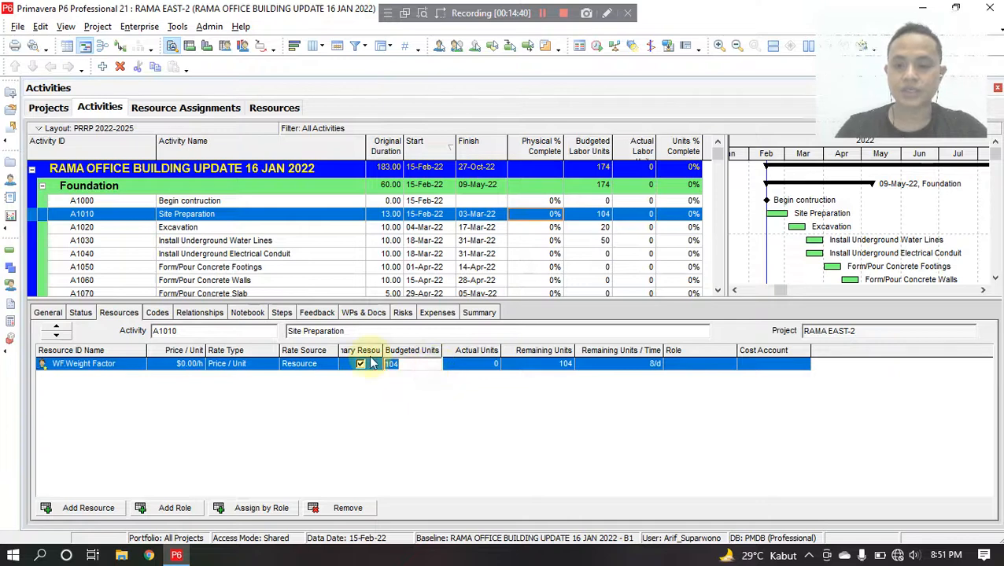
pyautogui.write('100')
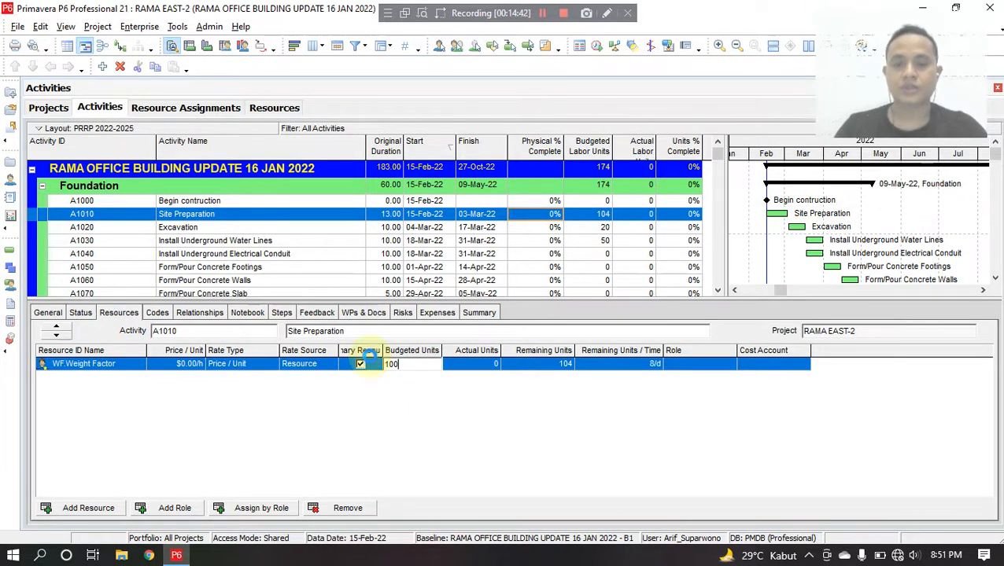
pyautogui.press('Return')
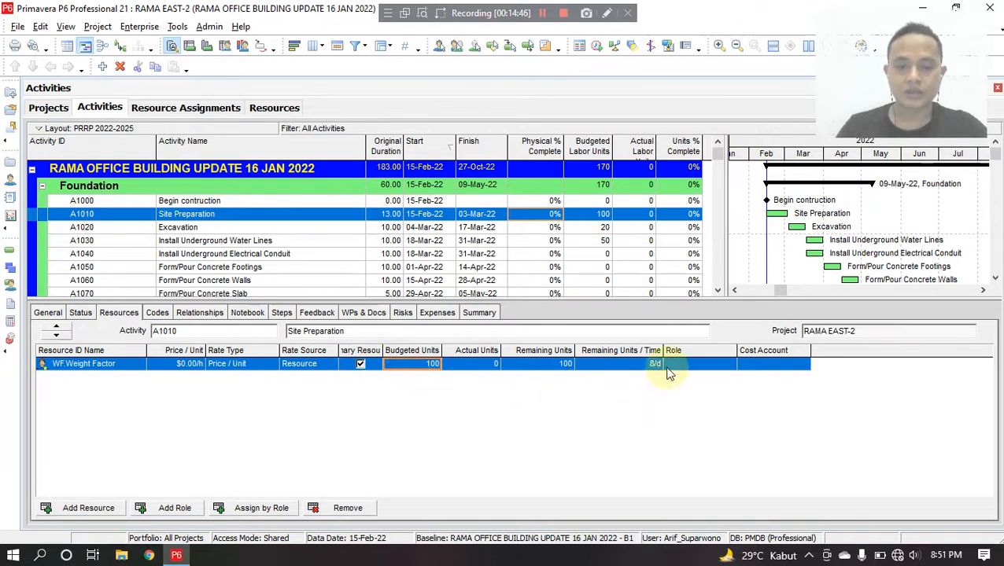
# Step: Display the resource usage profile for all activities and widen the timescale to inspect the monthly budgeted labor units
pyautogui.click(209, 47)
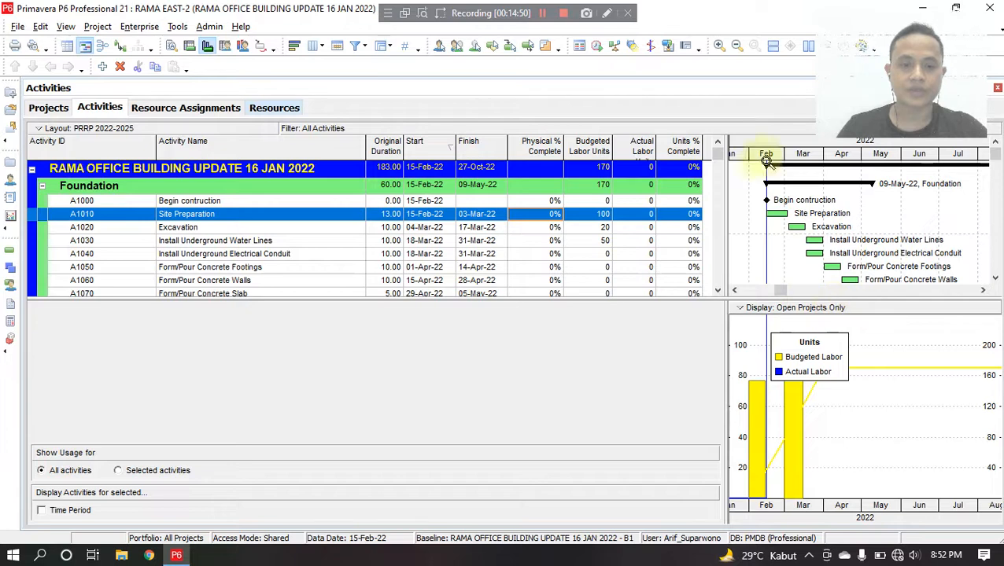
pyautogui.moveTo(766, 160); pyautogui.dragTo(799, 156)
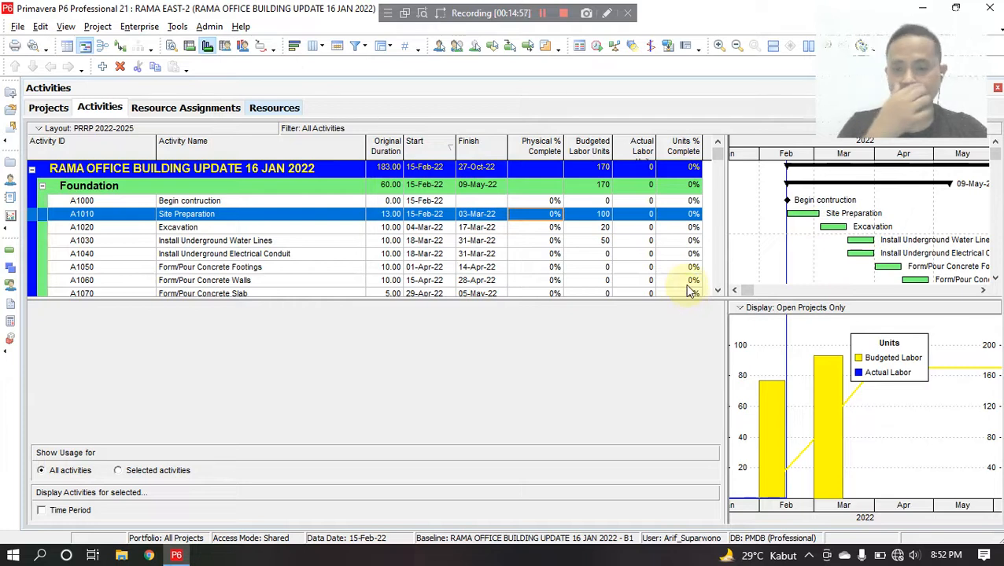
pyautogui.click(311, 225)
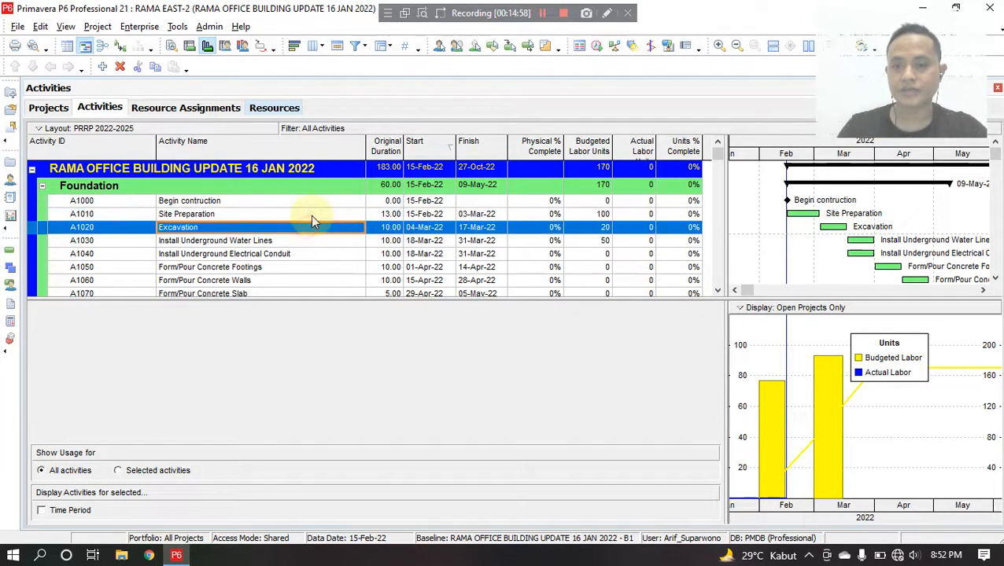
# Step: Show the activity details and mark Site Preparation, Excavation and Install Underground Water Lines as started
pyautogui.click(308, 214)
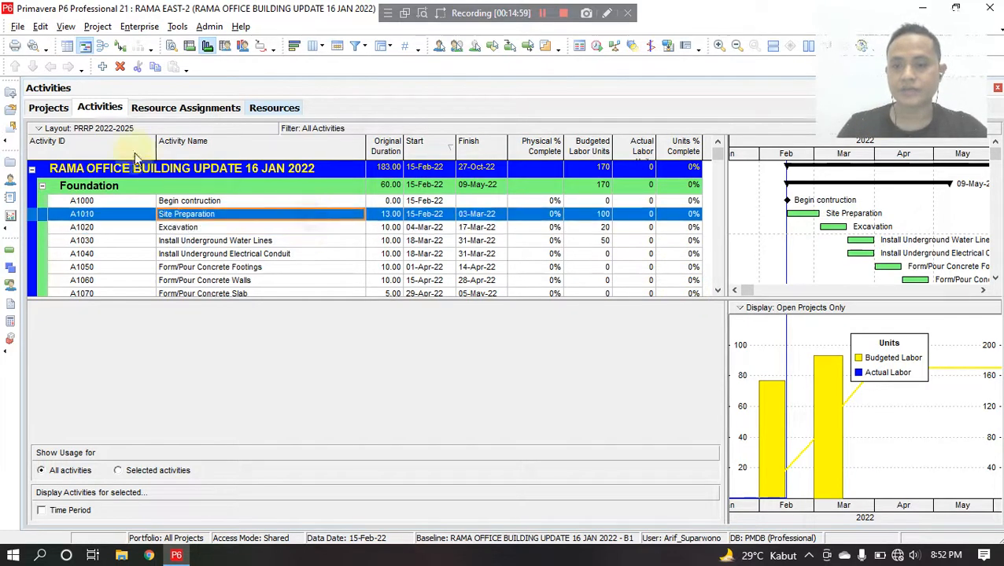
pyautogui.click(65, 26)
pyautogui.moveTo(89, 45)
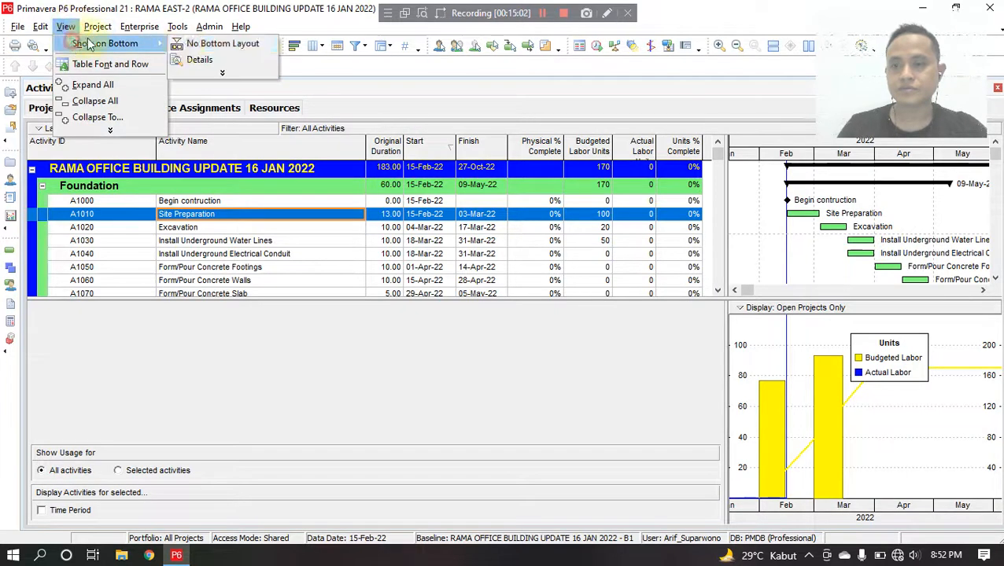
pyautogui.click(197, 60)
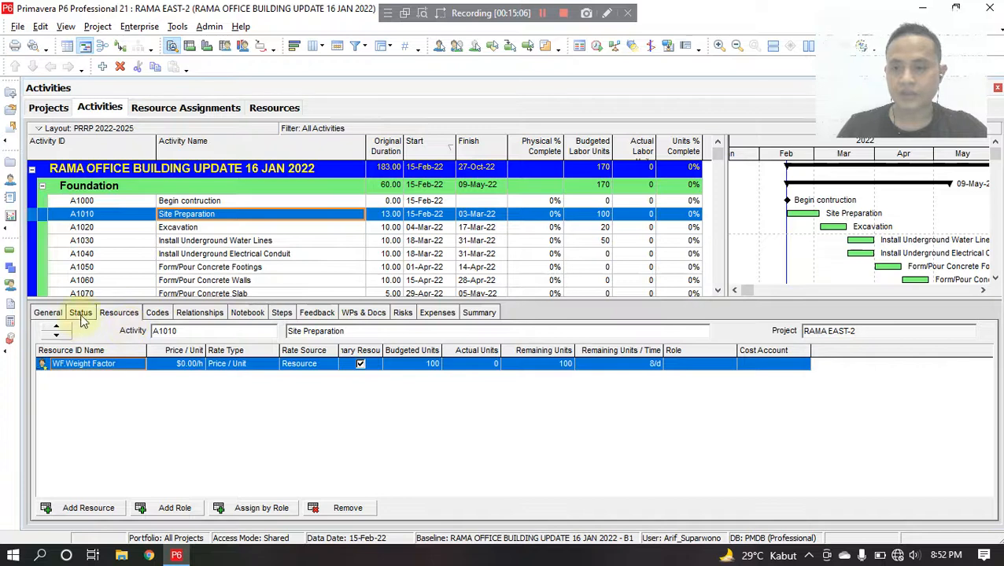
pyautogui.click(81, 312)
pyautogui.click(295, 371)
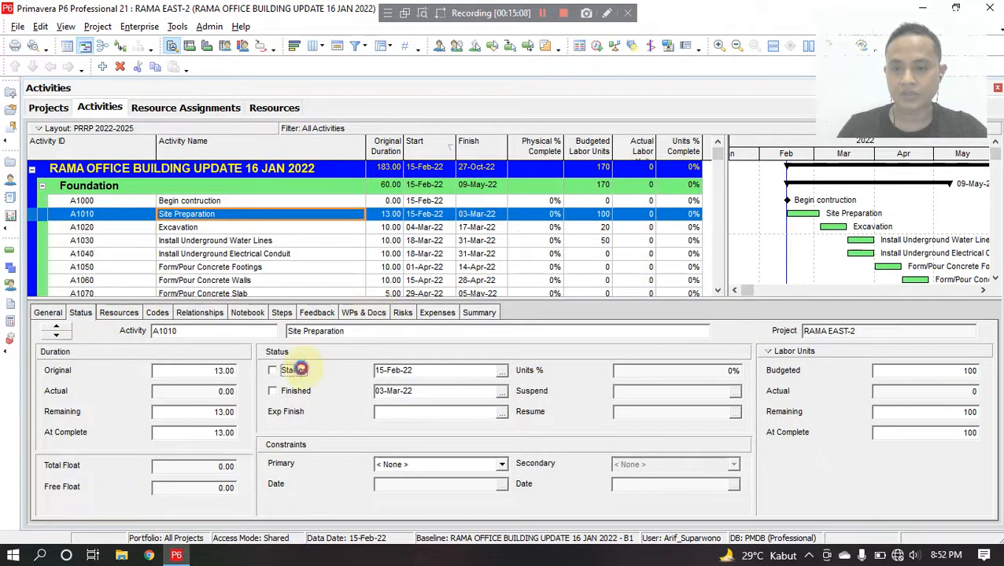
pyautogui.click(494, 227)
pyautogui.click(272, 370)
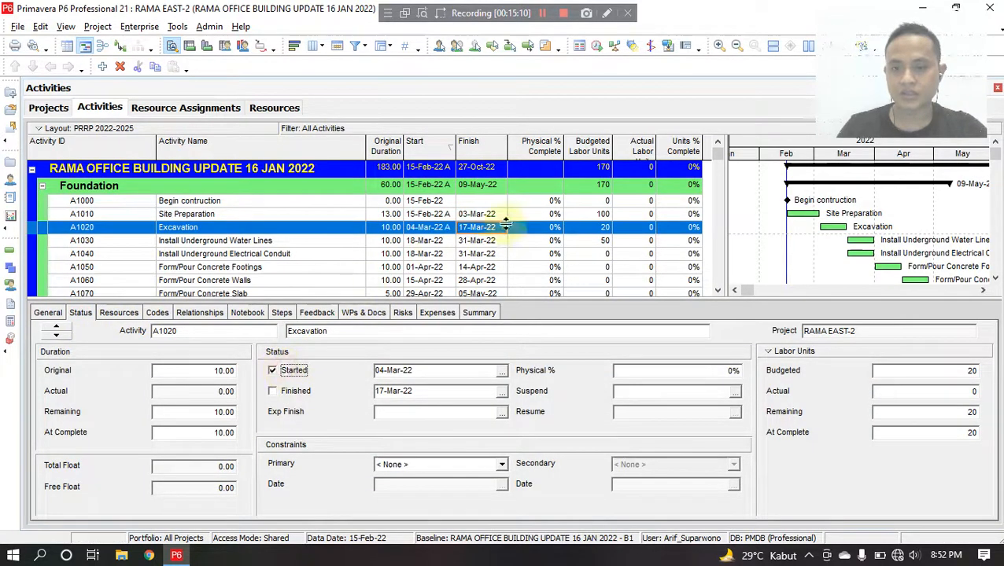
pyautogui.click(478, 241)
pyautogui.click(299, 377)
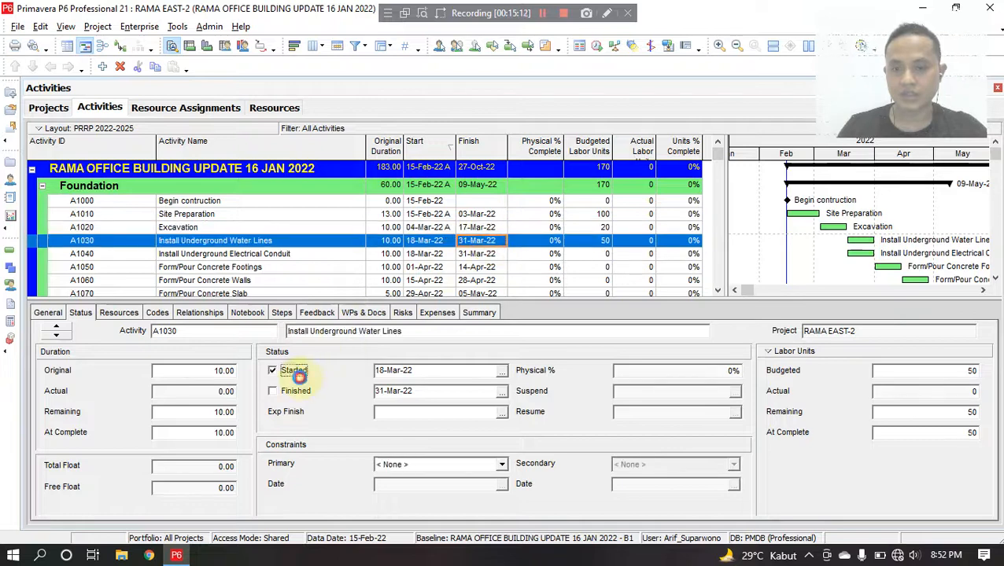
# Step: Review the resource assignments of the Foundation activities from Site Preparation to Install Underground Electrical Conduit
pyautogui.click(119, 312)
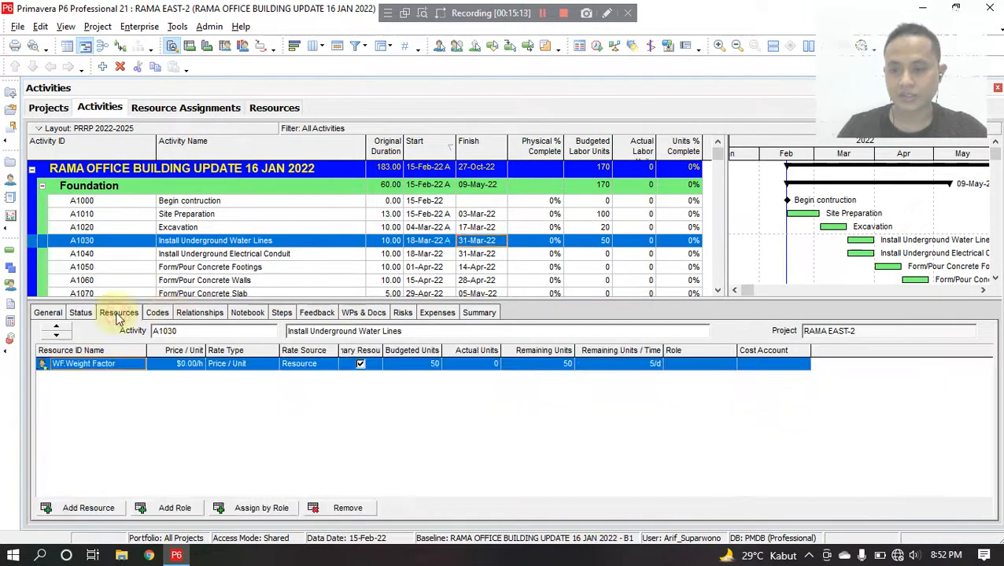
pyautogui.click(478, 256)
pyautogui.click(485, 216)
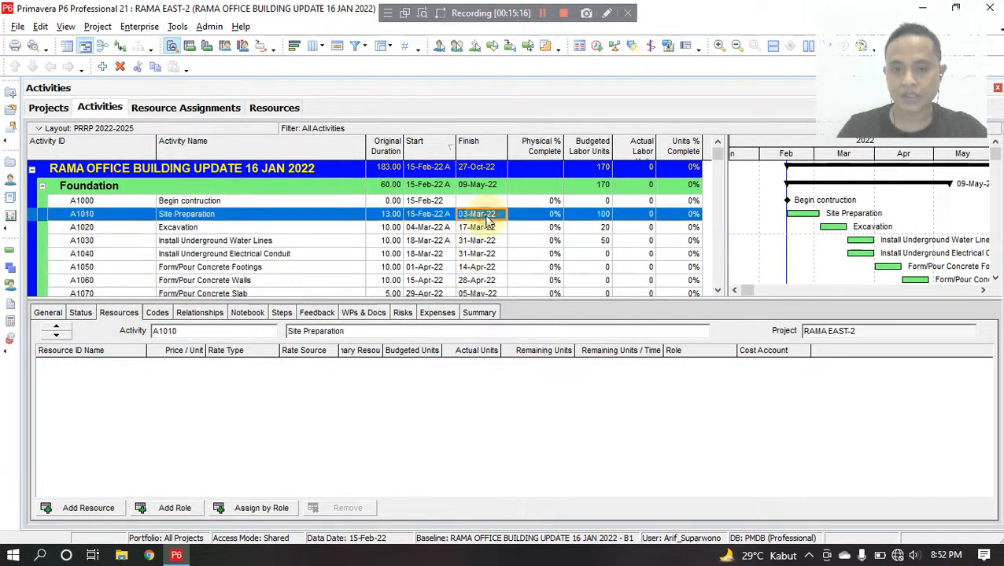
pyautogui.press('Down')
pyautogui.press('Down')
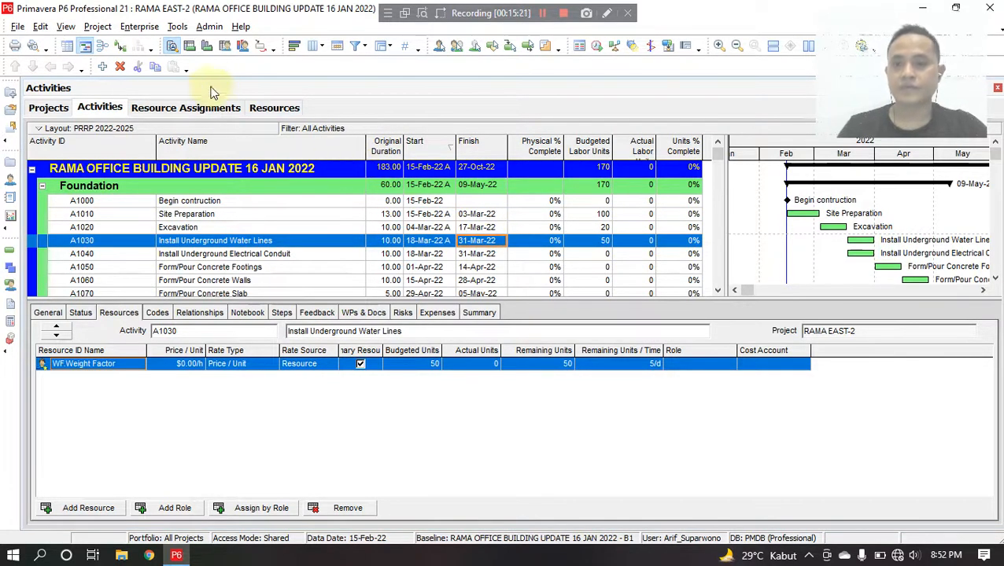
# Step: Display the resource usage profile with its legend moved off the bars, and set Site Preparation's actual labor units to 50
pyautogui.click(207, 47)
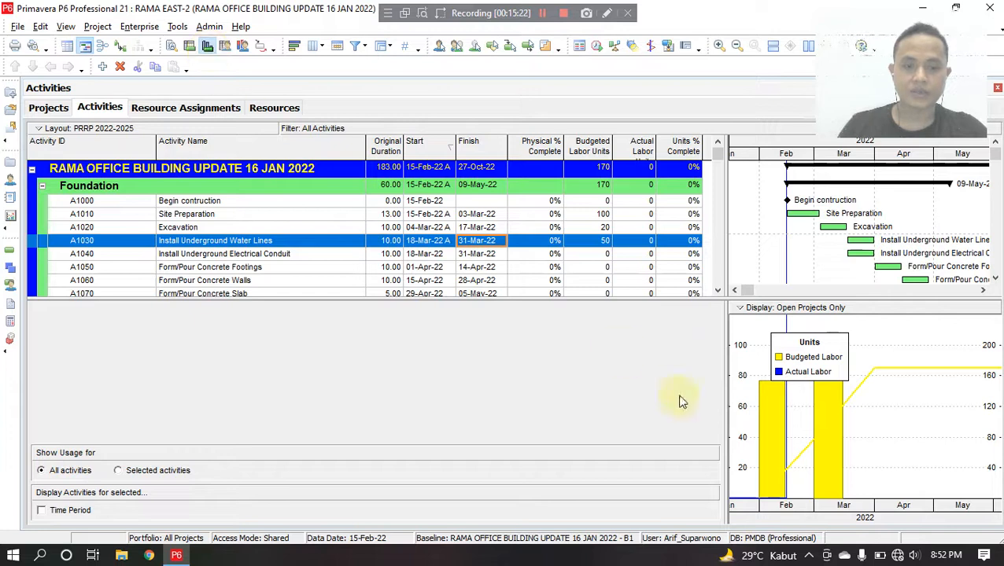
pyautogui.moveTo(805, 348); pyautogui.dragTo(903, 340)
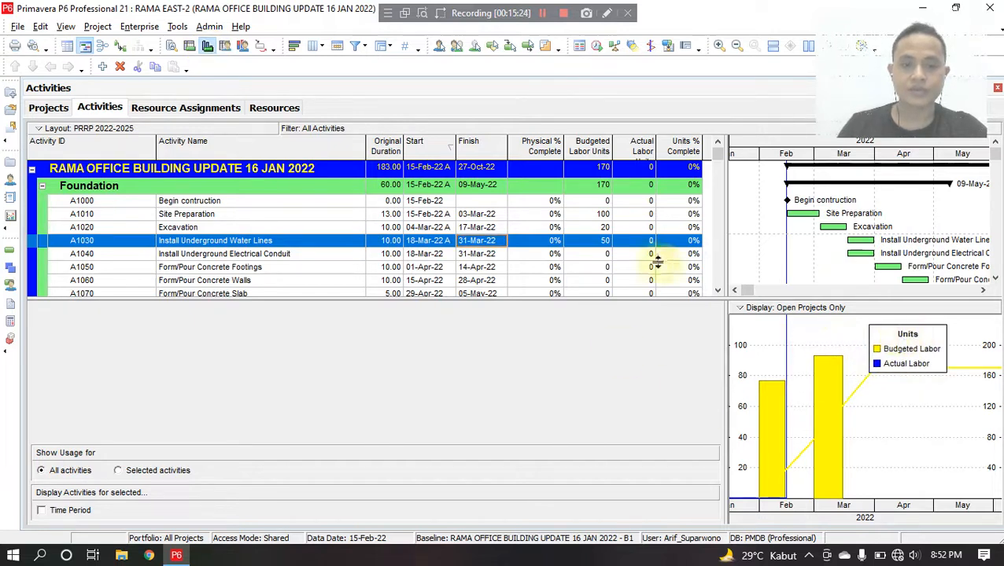
pyautogui.click(597, 215)
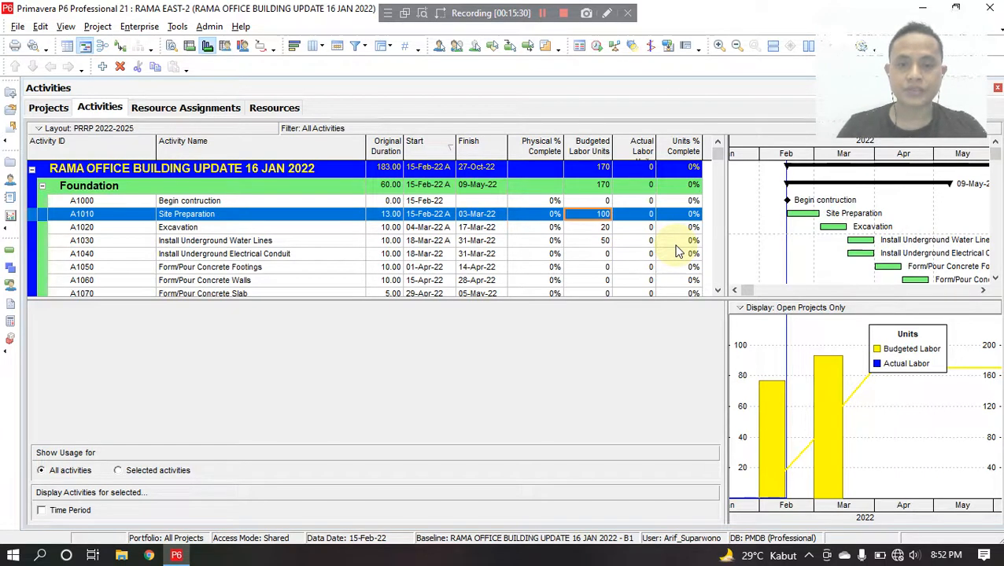
pyautogui.press('Tab')
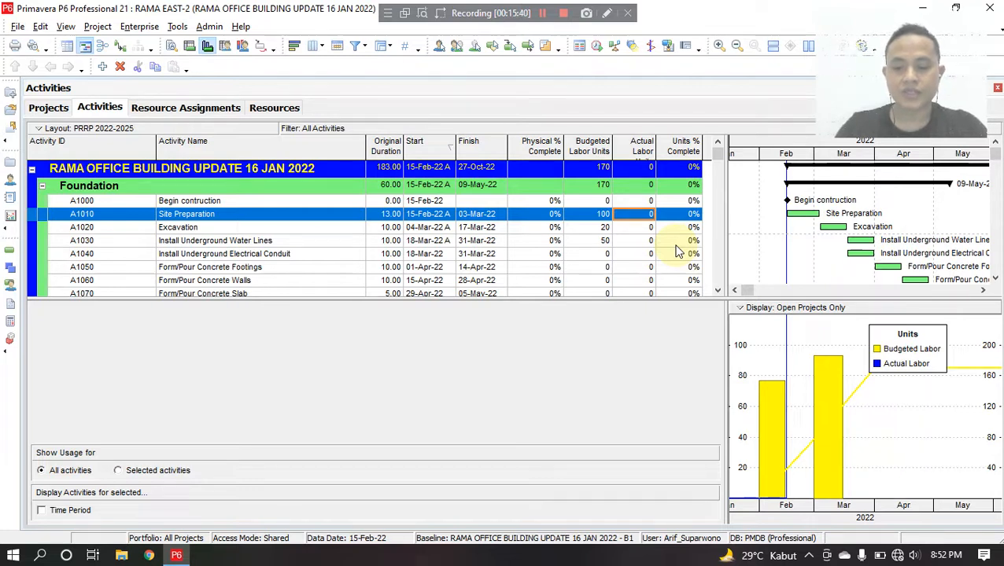
pyautogui.write('50')
pyautogui.press('Return')
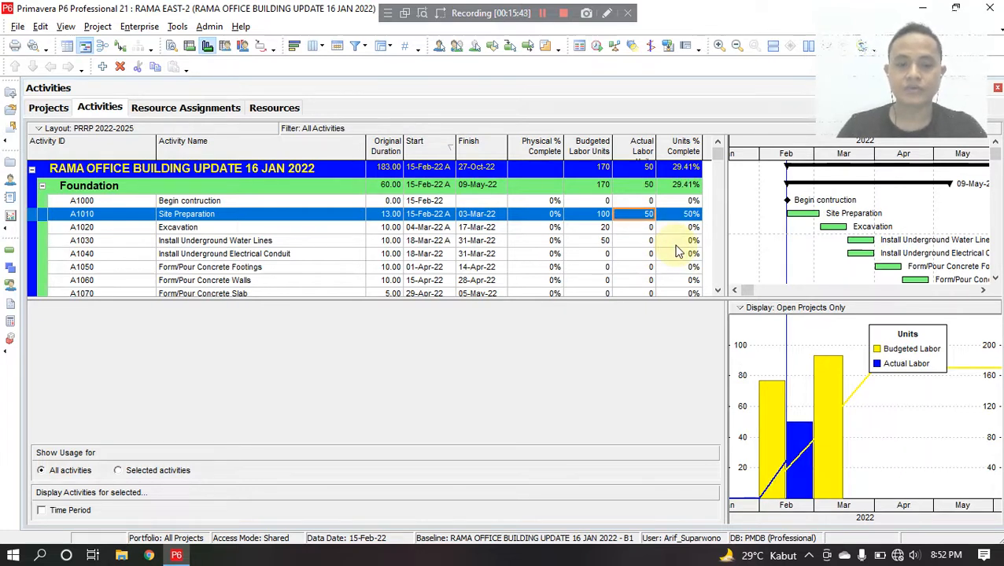
# Step: Set the actual labor units to 10 for Excavation and 25 for Install Underground Water Lines
pyautogui.press('Down')
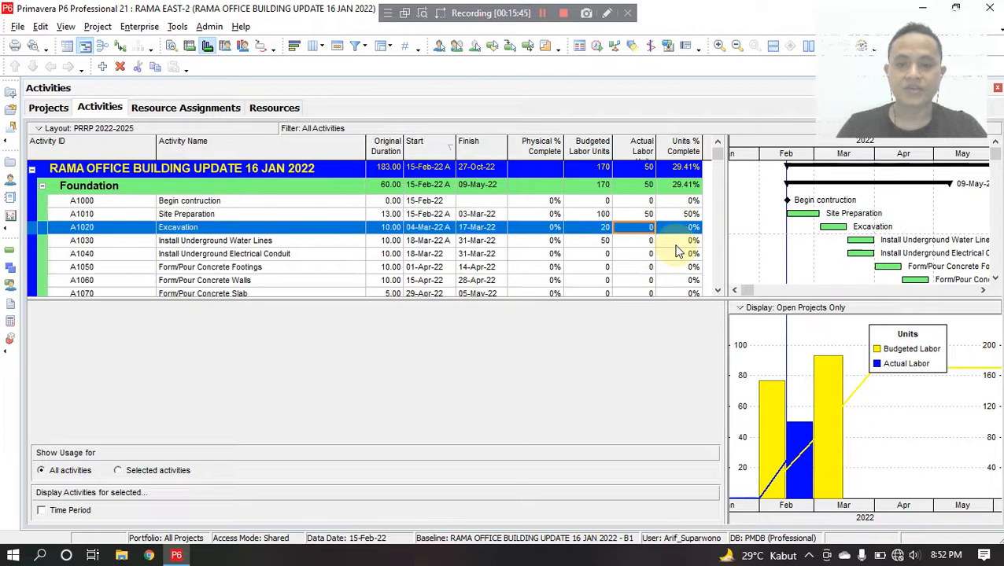
pyautogui.write('10')
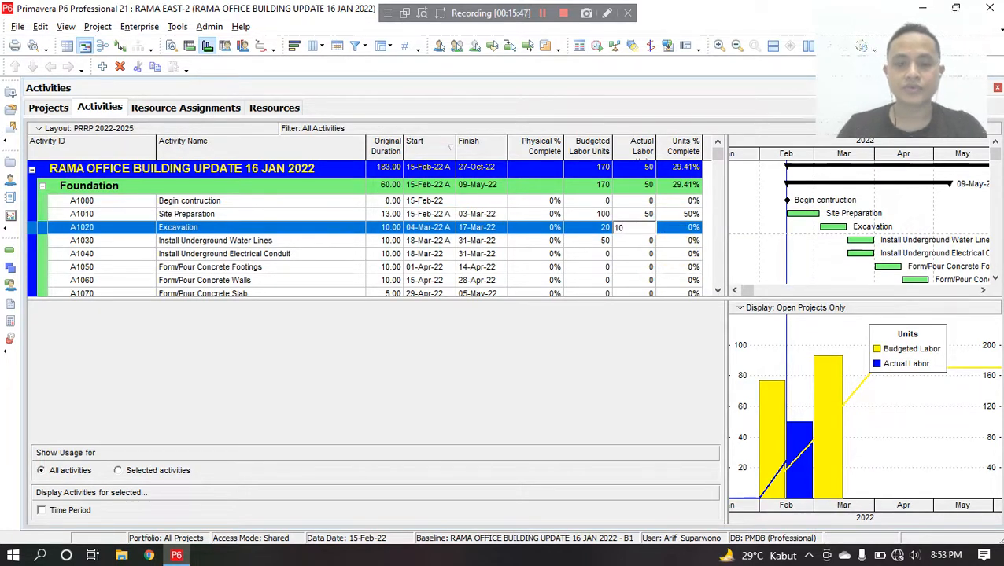
pyautogui.press('Return')
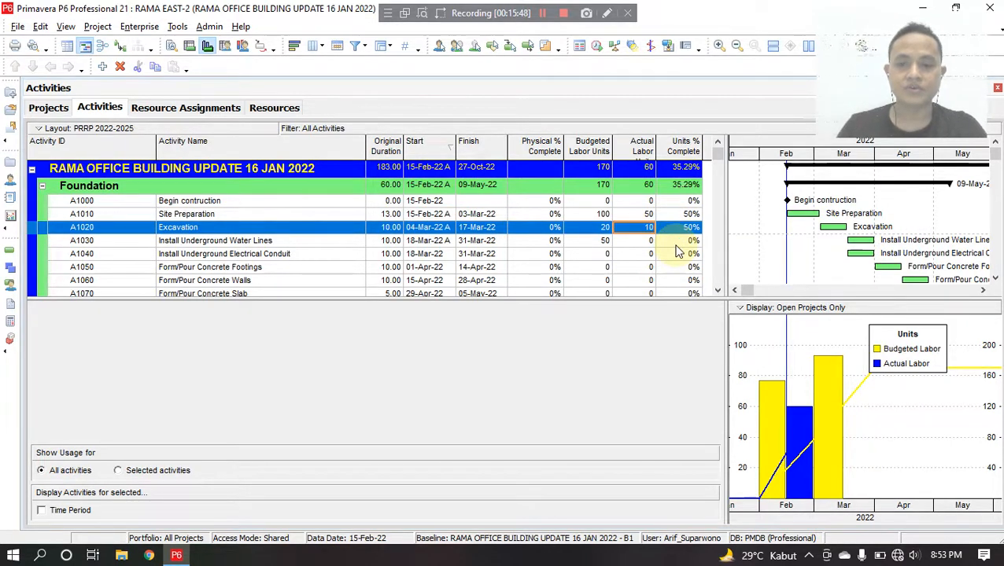
pyautogui.press('Down')
pyautogui.write('25')
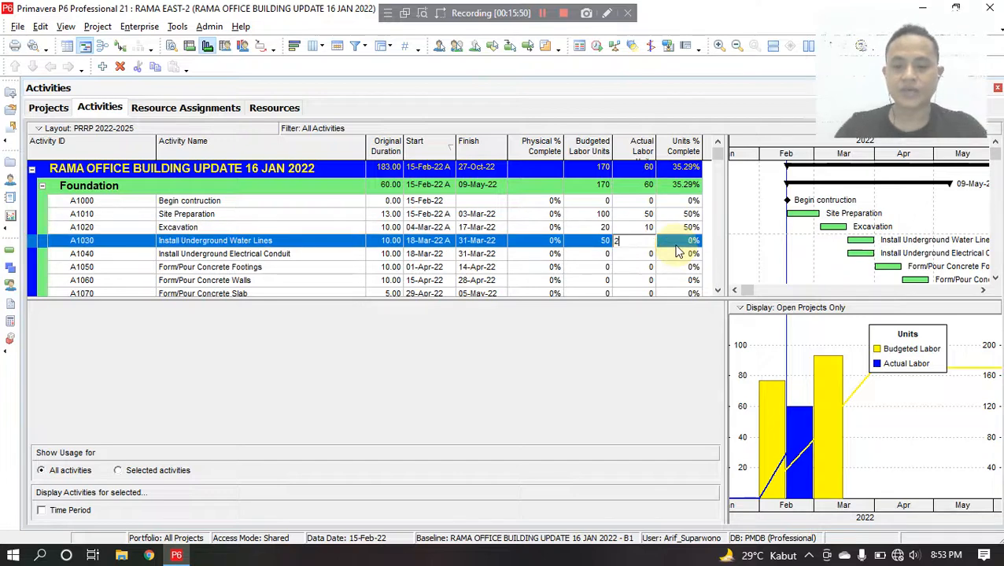
pyautogui.press('Return')
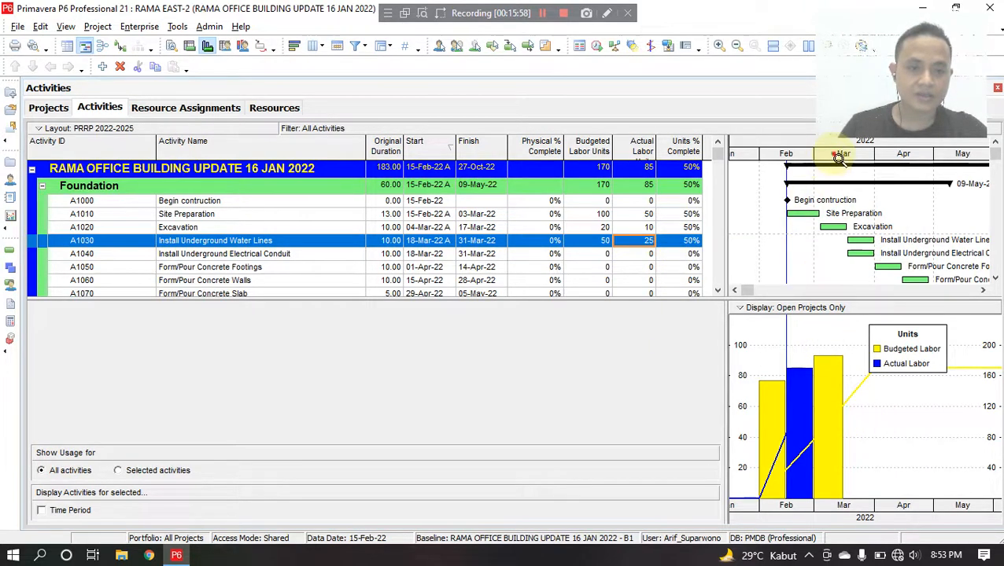
# Step: Compare the budgeted and actual labor bars and curves for February and March in the usage profile
pyautogui.moveTo(835, 161); pyautogui.dragTo(924, 167)
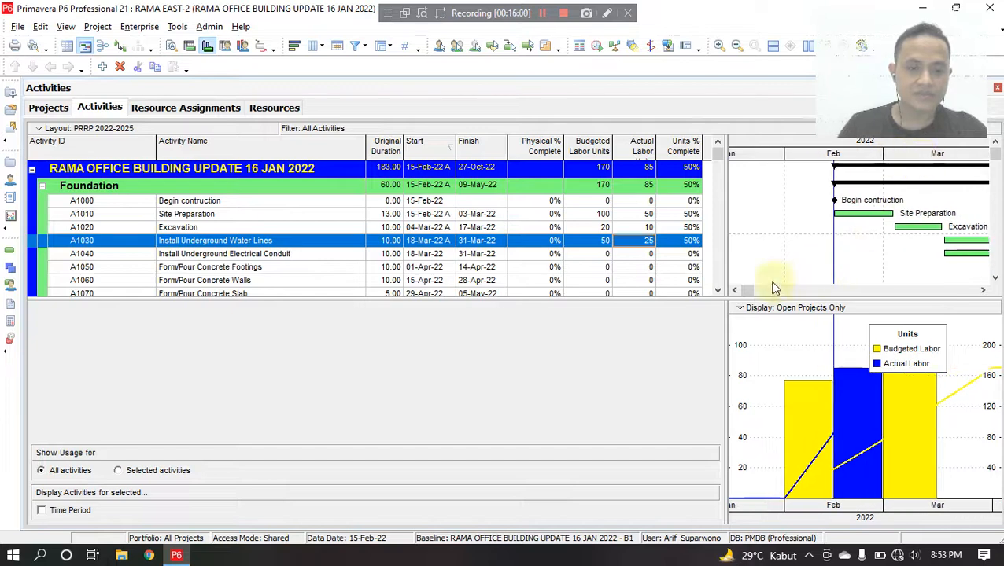
pyautogui.moveTo(727, 270); pyautogui.dragTo(665, 270)
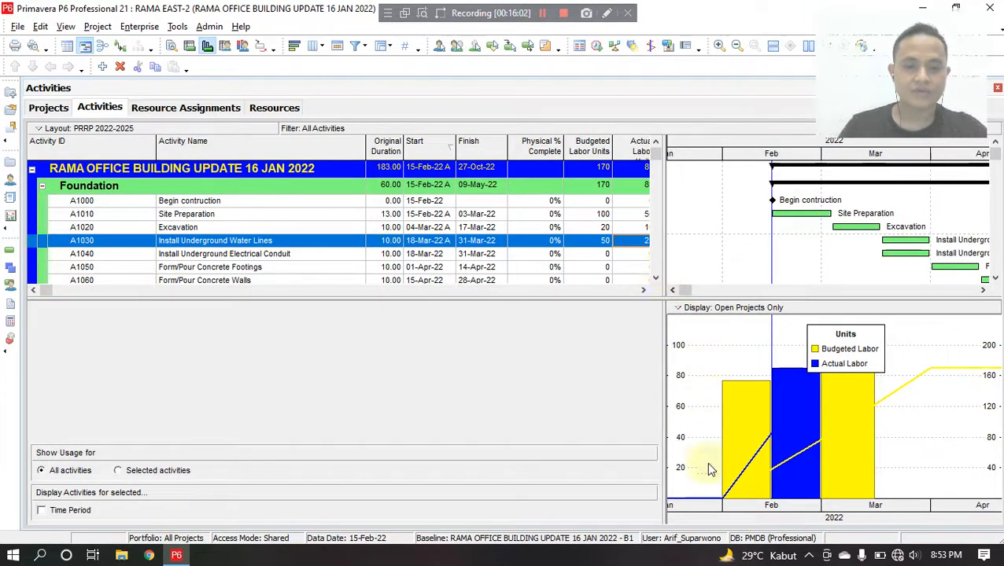
pyautogui.moveTo(815, 160); pyautogui.dragTo(745, 166)
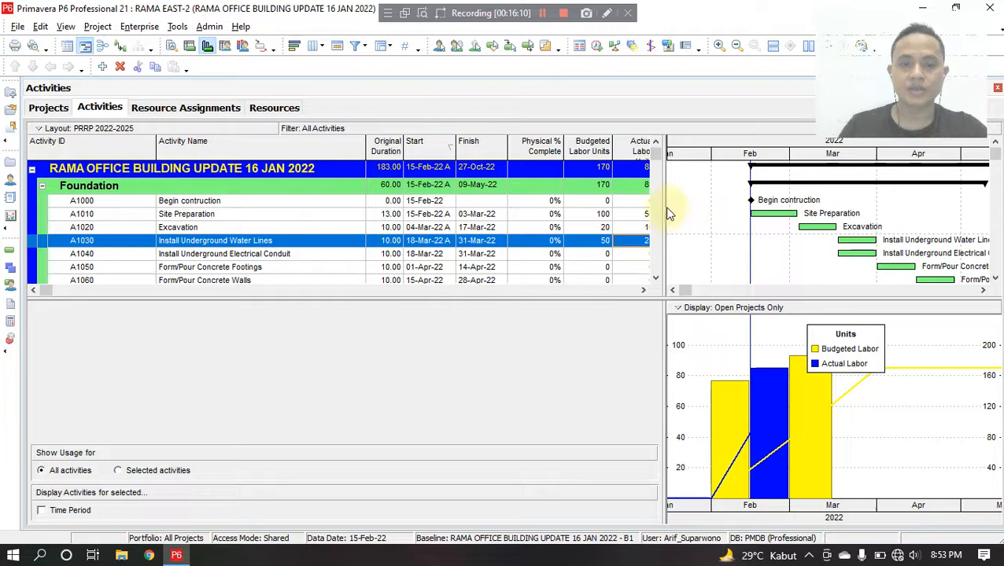
pyautogui.moveTo(664, 206); pyautogui.dragTo(729, 206)
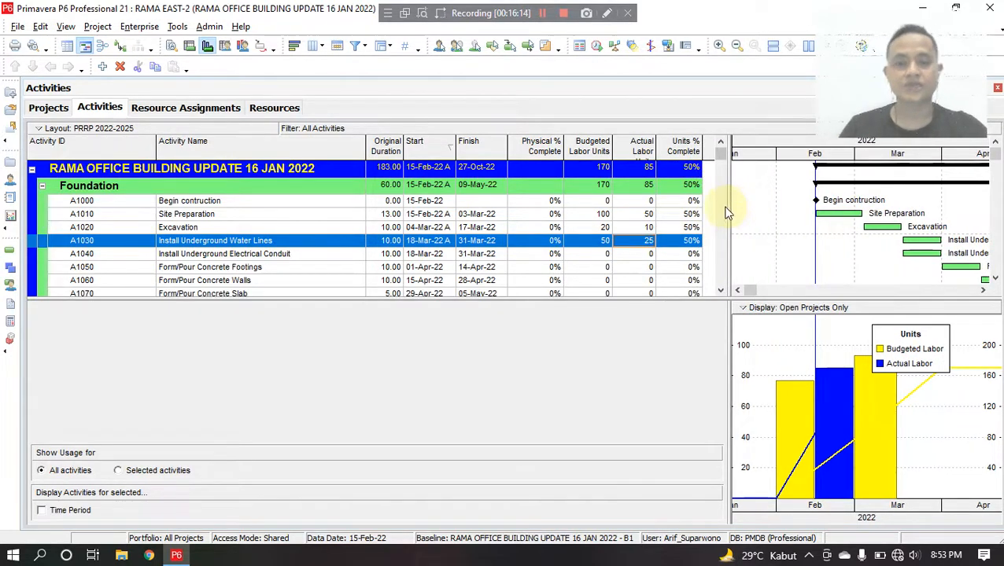